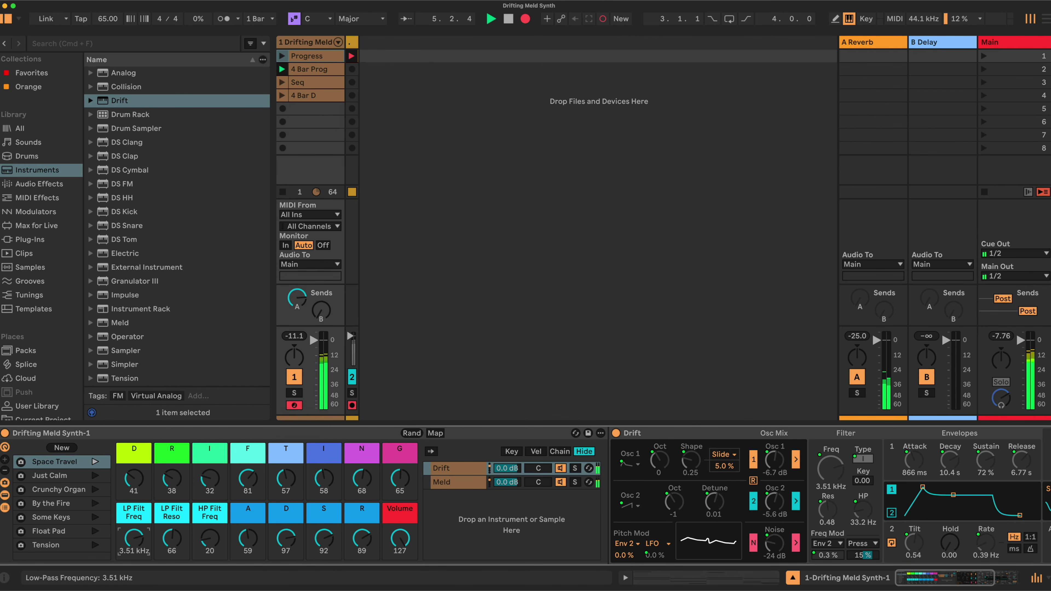
Set the LP Filt Freq macro to 4.86 kHz and the upper D macro to 64
left_click_drag(134, 538, 134, 529)
left_click_drag(133, 532, 132, 538)
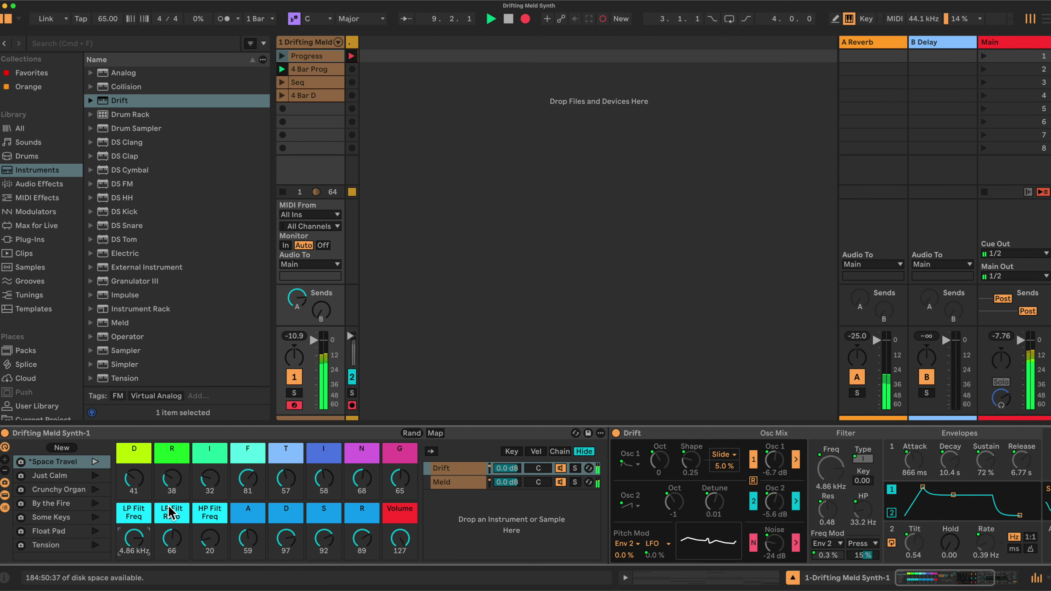
left_click(174, 485)
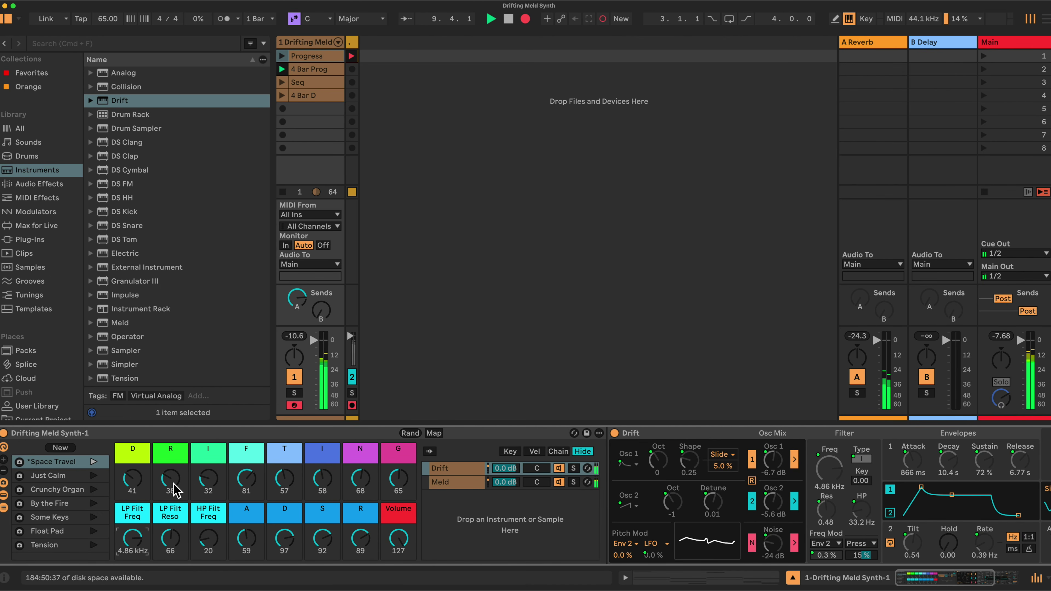
left_click_drag(133, 490, 133, 475)
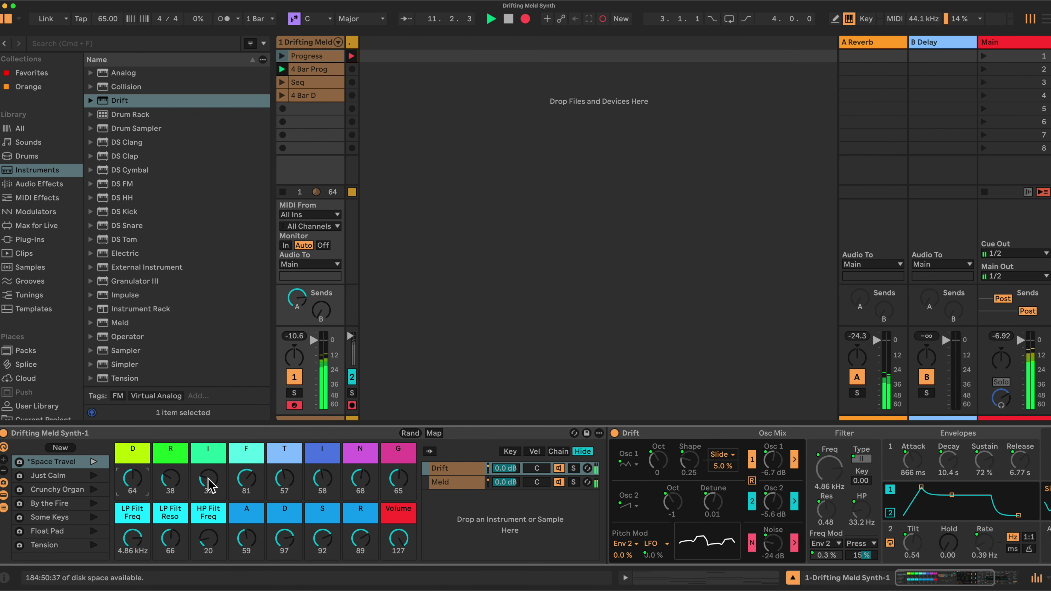
Set the N macro to 87, G to 117, T to 35, F to 46 and the first I macro to 72
left_click_drag(360, 479, 360, 478)
left_click_drag(398, 478, 398, 477)
left_click_drag(284, 478, 208, 471)
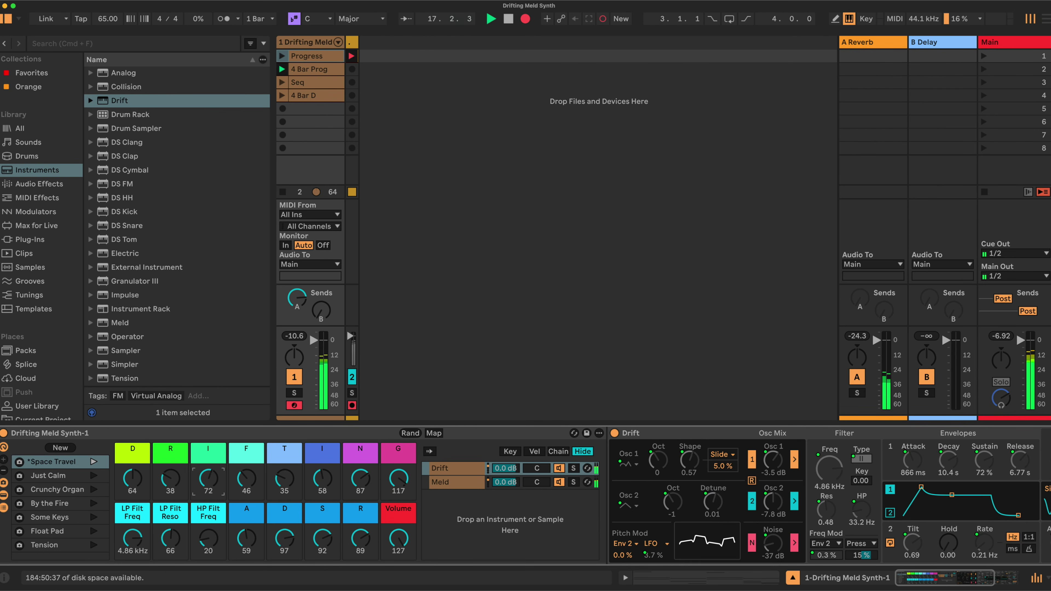
Recall the Float Pad macro variation and adjust its N and second I macros
scroll(42, 228, "down", 1)
left_click(93, 530)
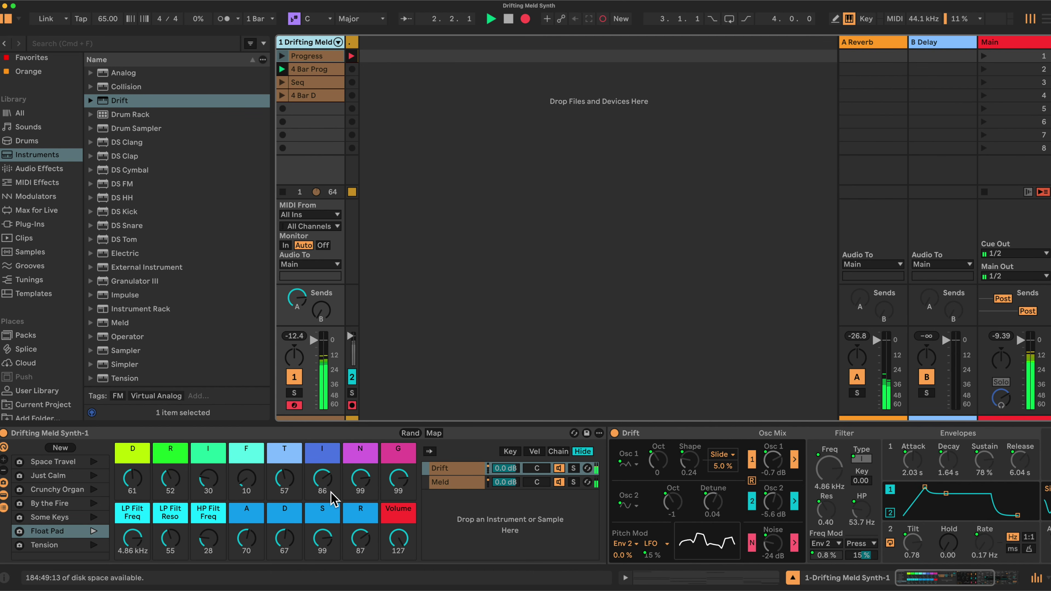
left_click(359, 488)
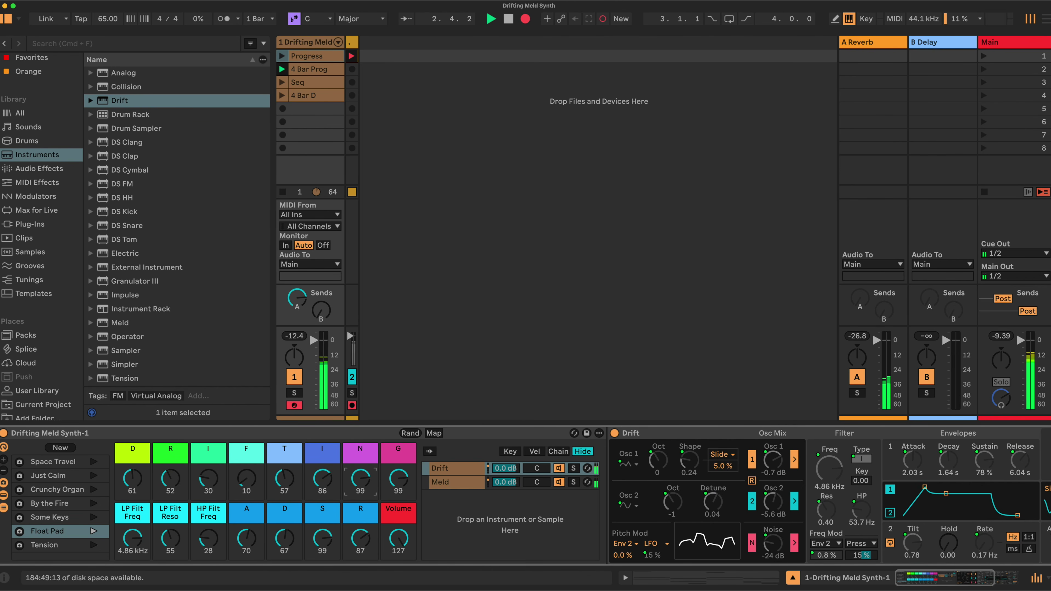
left_click_drag(358, 488, 322, 477)
left_click(360, 480)
left_click(323, 480)
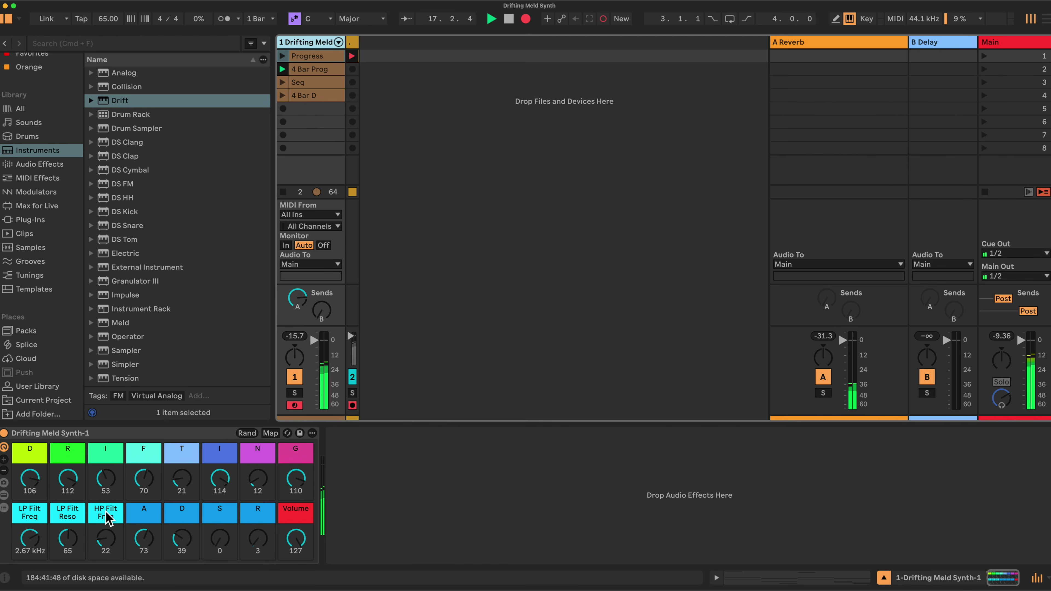
Check the lower R macro's randomization exclusion setting
right_click(259, 525)
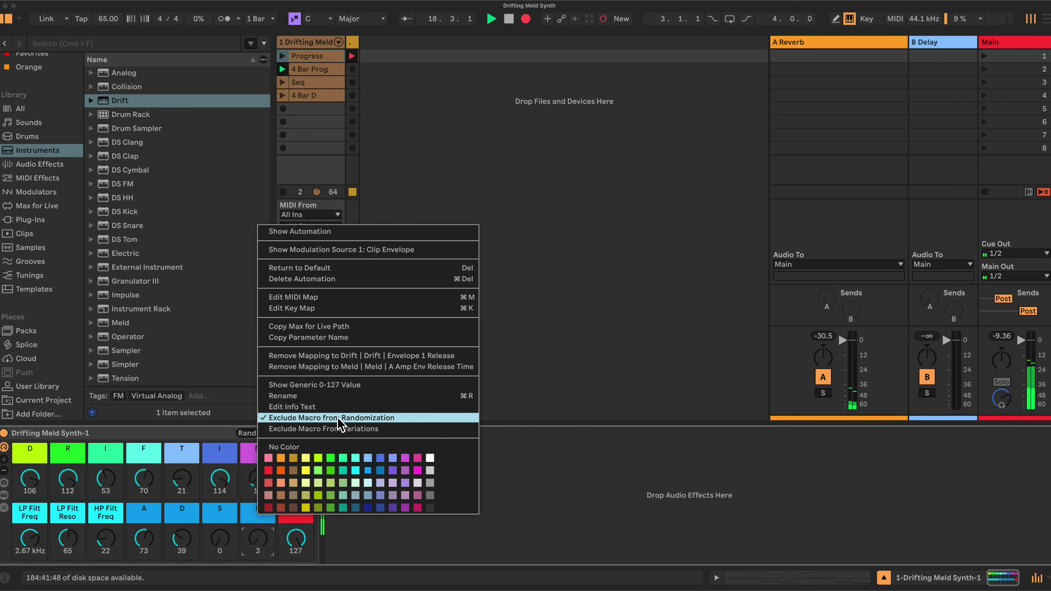
left_click(205, 437)
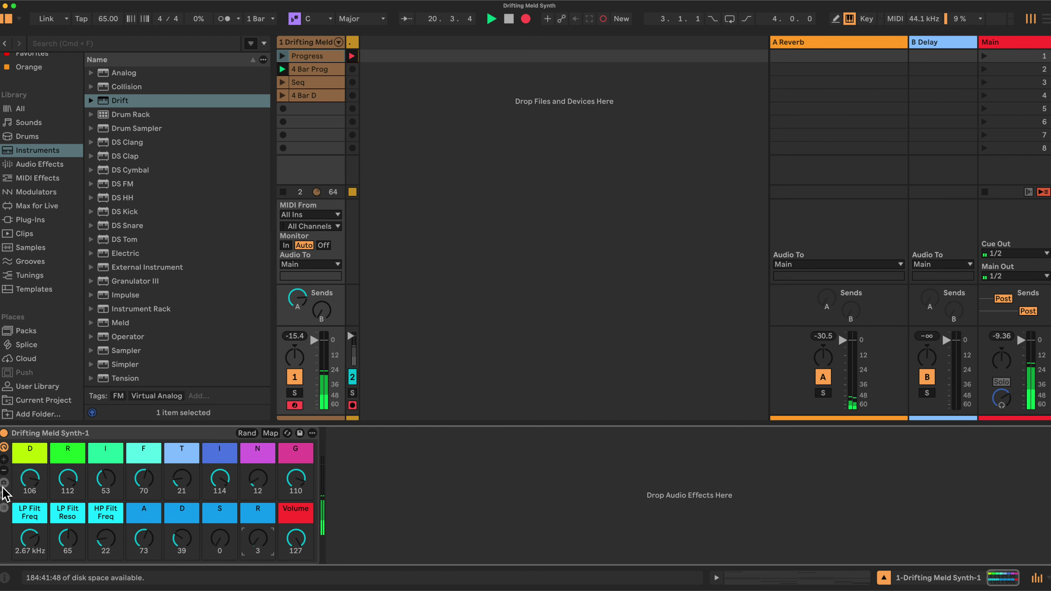
Show the rack's chains and devices and examine the Drift chain's synth controls
left_click(5, 496)
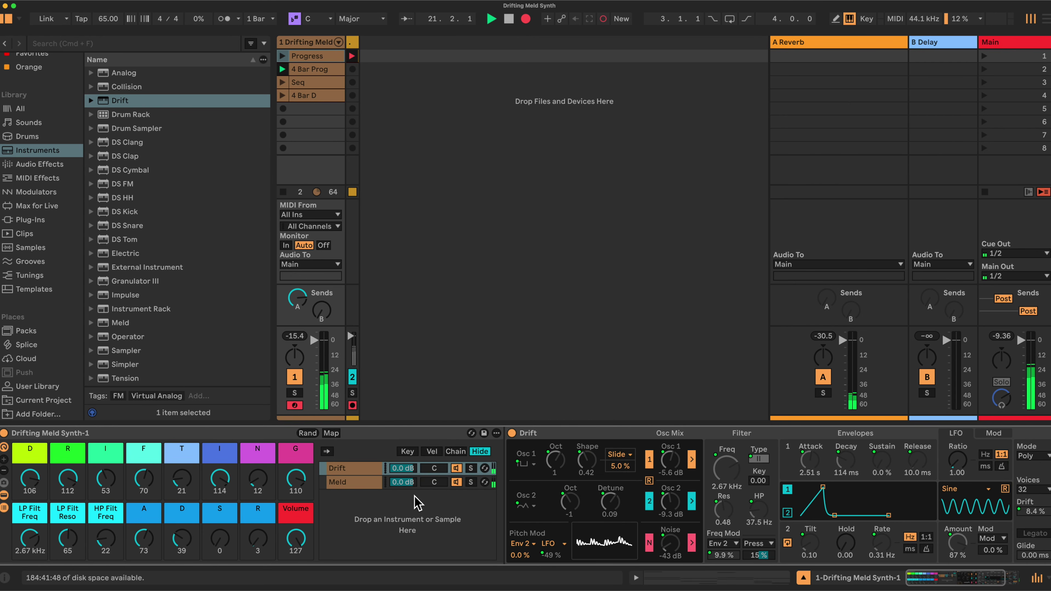
left_click(358, 472)
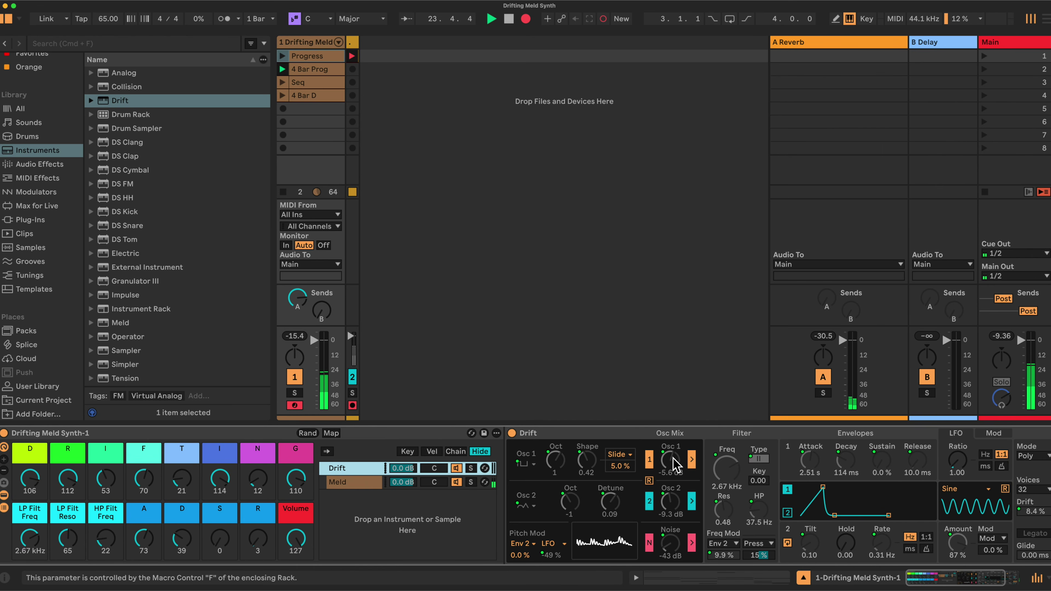
scroll(674, 466, "right", 3)
scroll(676, 466, "left", 3)
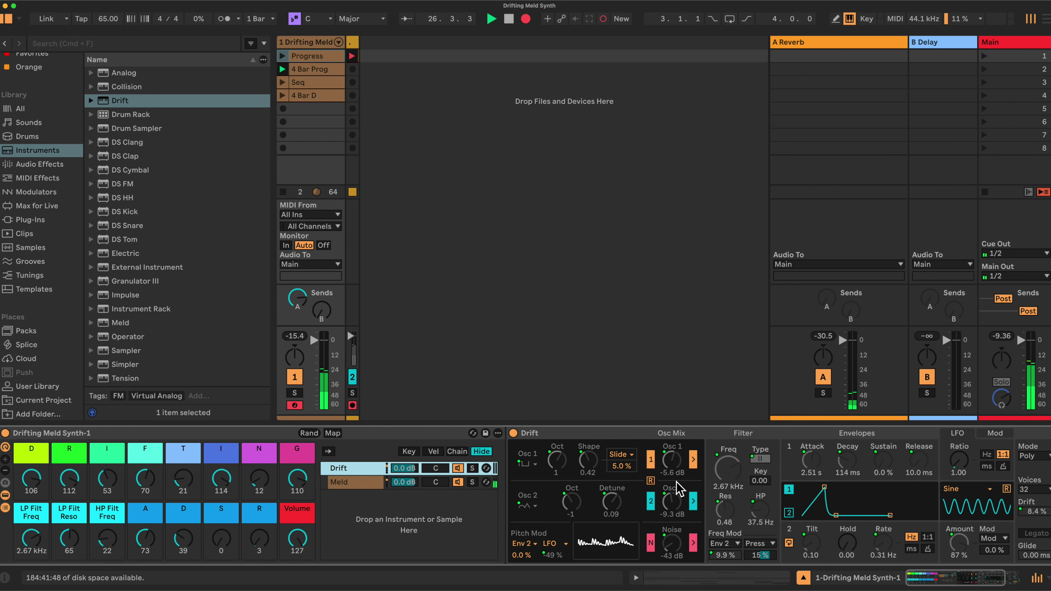
Examine the Meld chain's envelopes and modulation matrix, and return to the Drift chain's controls
left_click(355, 483)
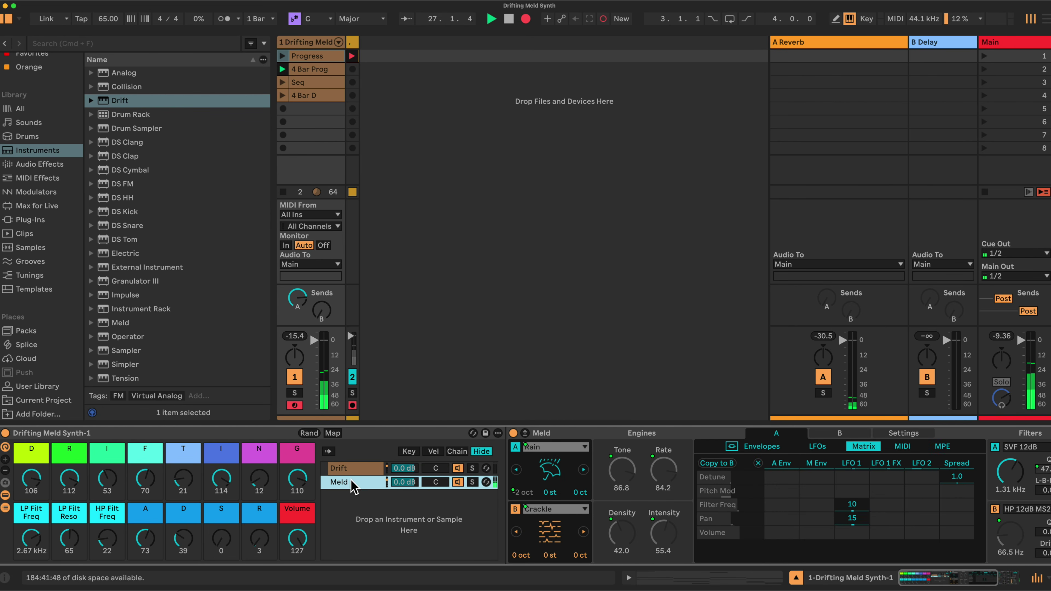
left_click(757, 447)
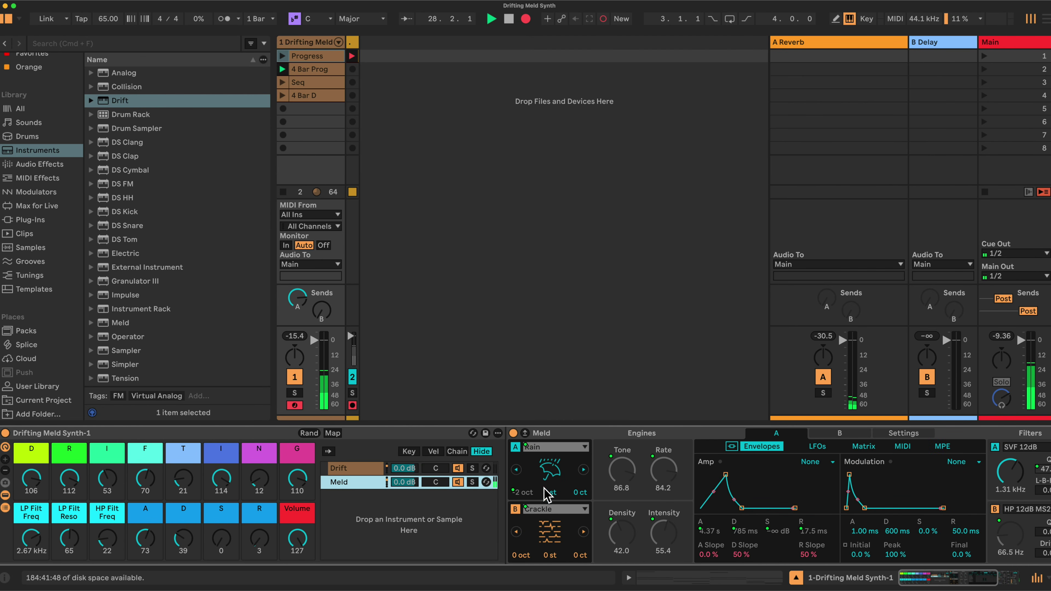
scroll(662, 488, "right", 5)
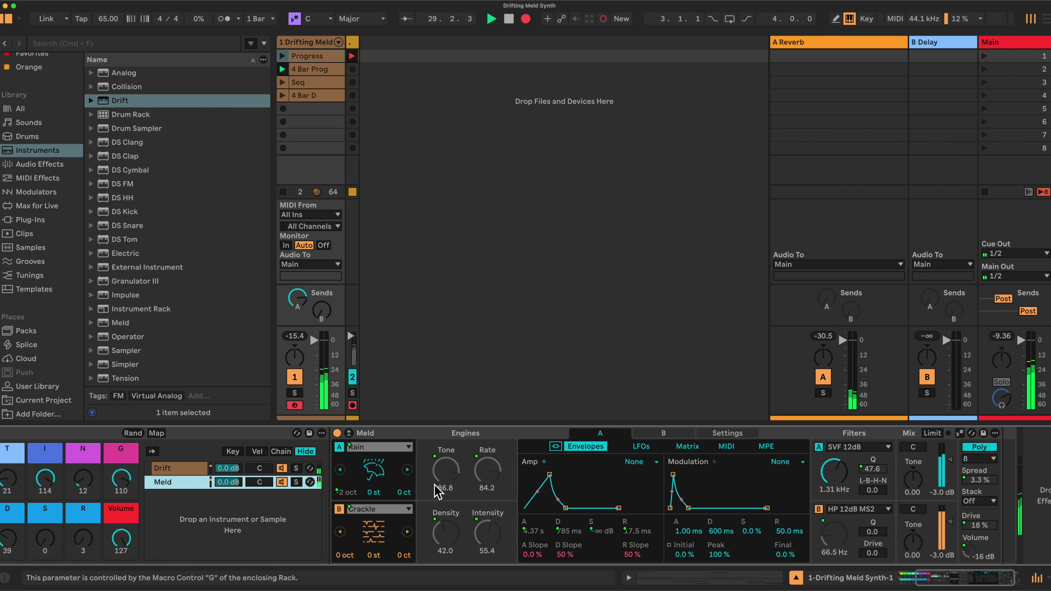
scroll(502, 464, "left", 1)
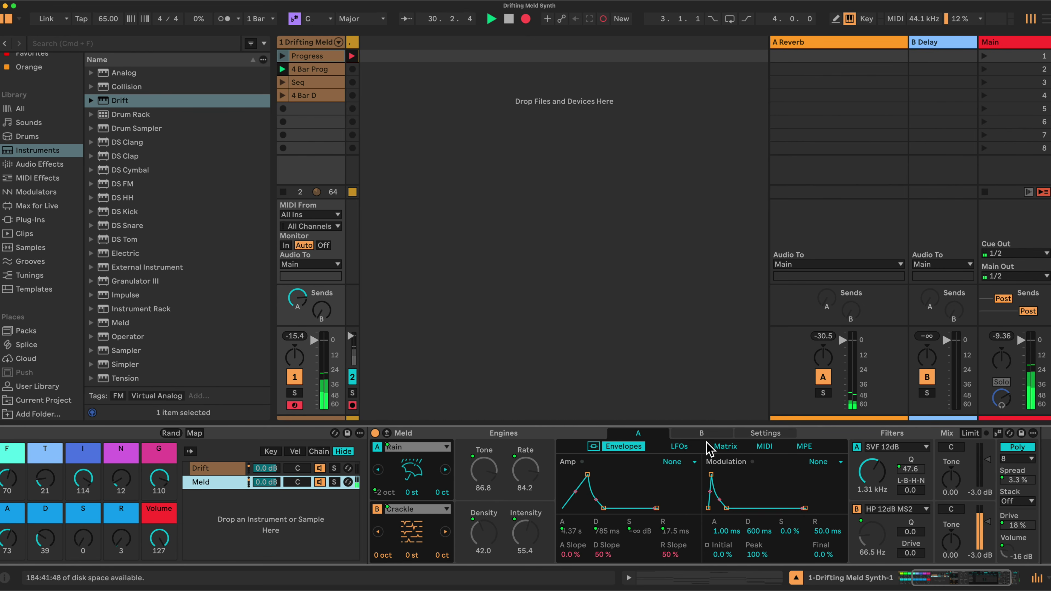
left_click(726, 446)
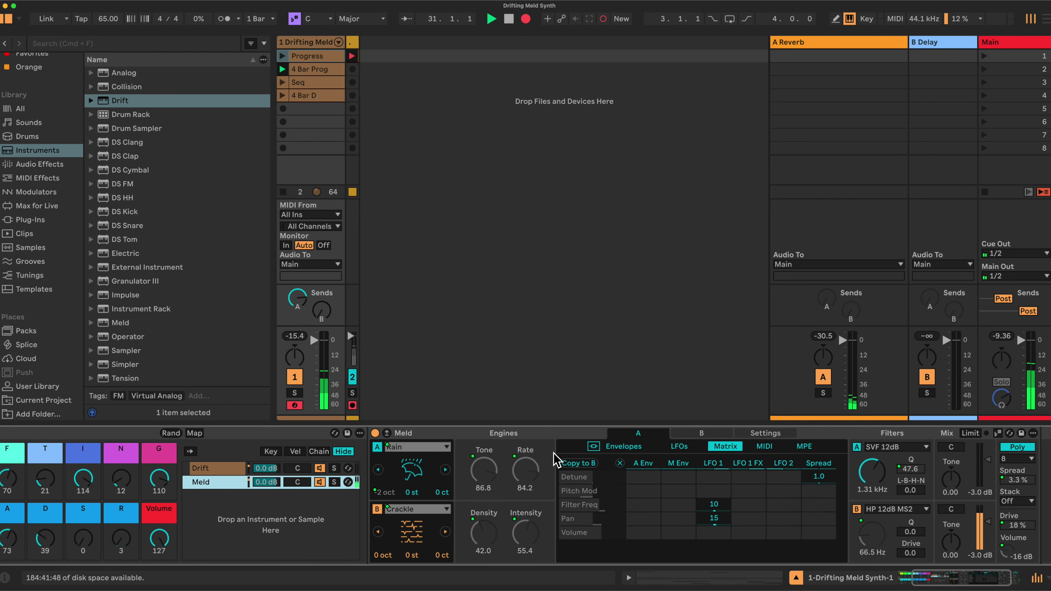
left_click(619, 446)
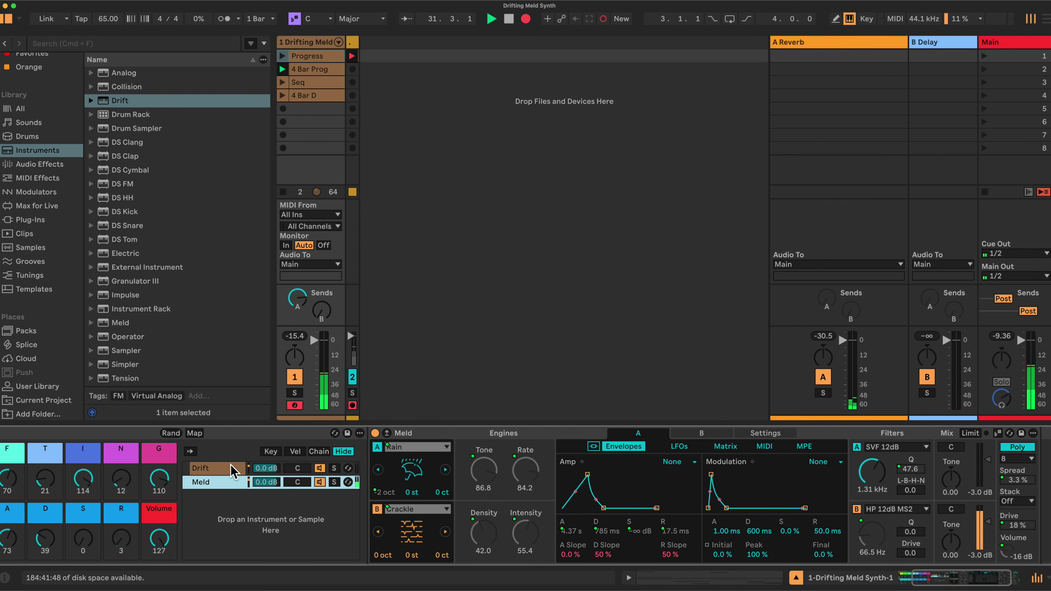
left_click(214, 469)
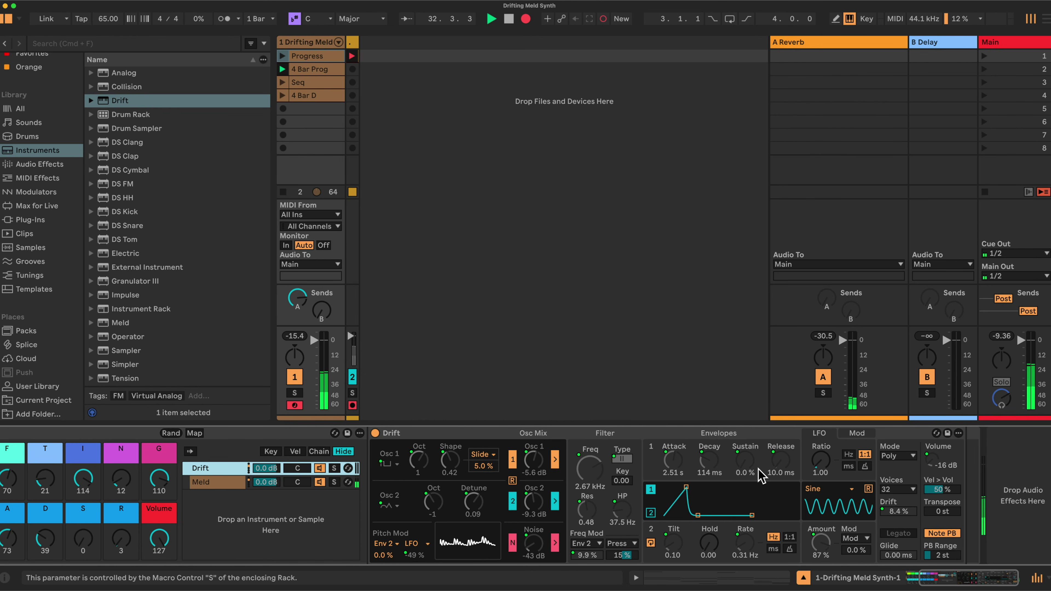
scroll(418, 468, "left", 4)
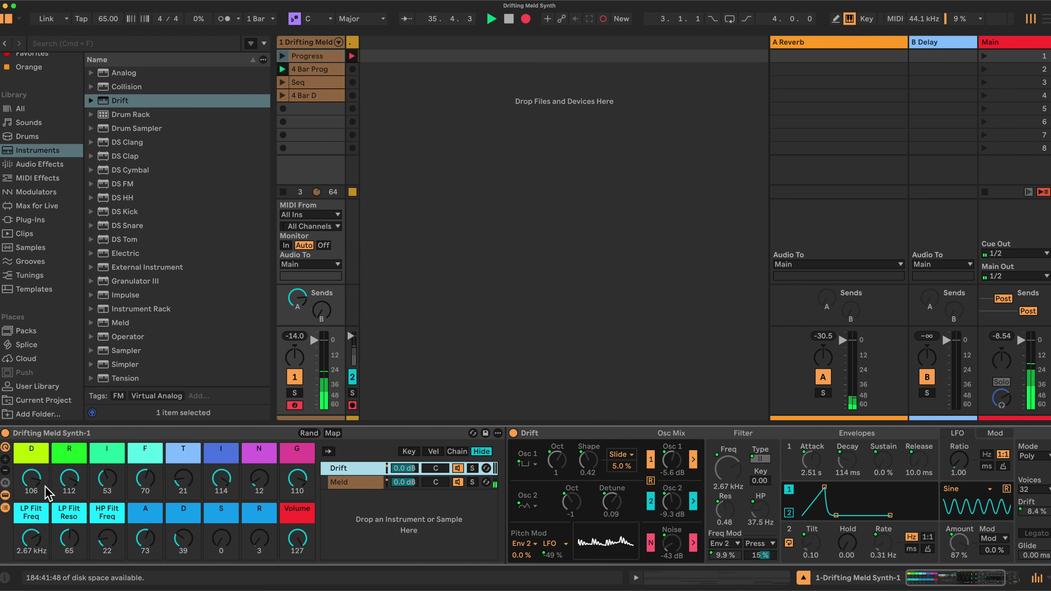
Set the upper macros D to 49, R to 65, I to 78, F to 23, T to 89, second I to 73 and N to 62
left_click_drag(31, 481, 31, 509)
left_click_drag(69, 480, 182, 468)
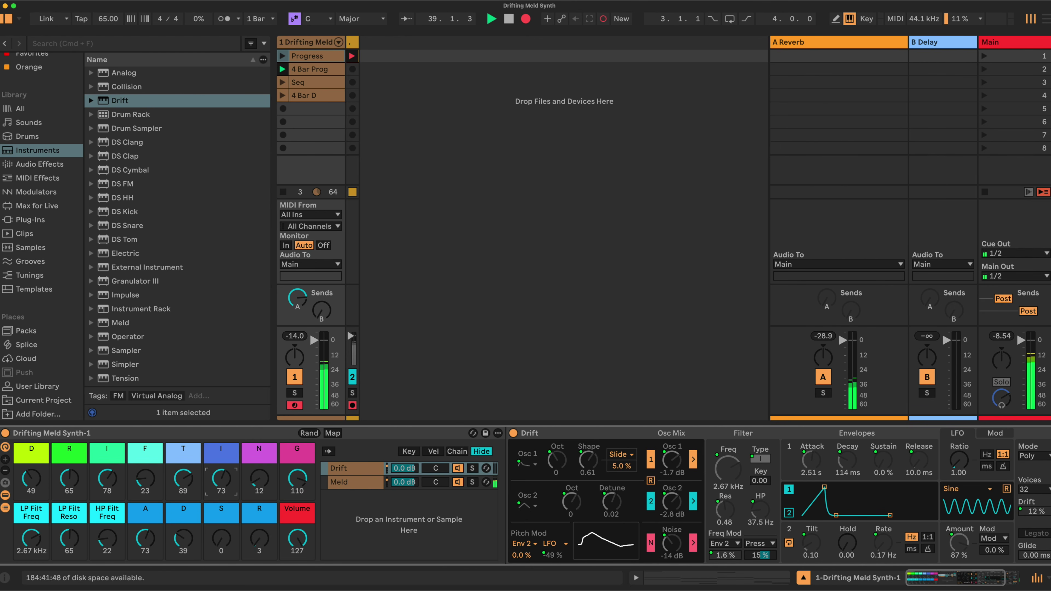
left_click_drag(250, 485, 251, 476)
Set LP Filt Freq to 7.93 kHz, LP Filt Reso to 58, HP Filt Freq to 14, G to 42 and upper D to 67
left_click_drag(49, 535, 48, 524)
left_click_drag(297, 478, 297, 495)
left_click(29, 482)
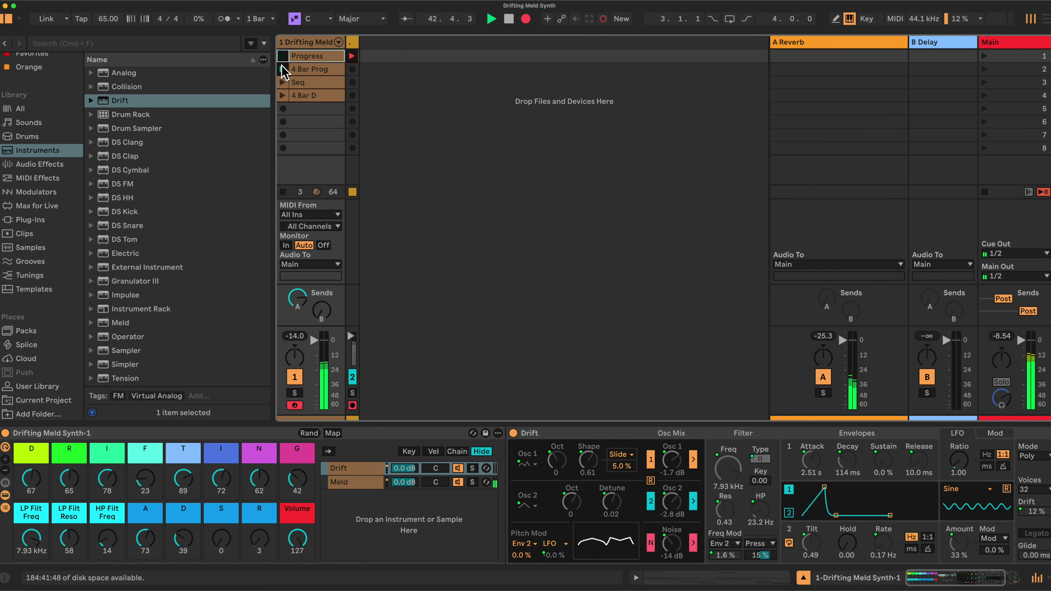
Set the upper macros D to 88, R to 38, first I to 45 and F to 70
left_click(31, 480)
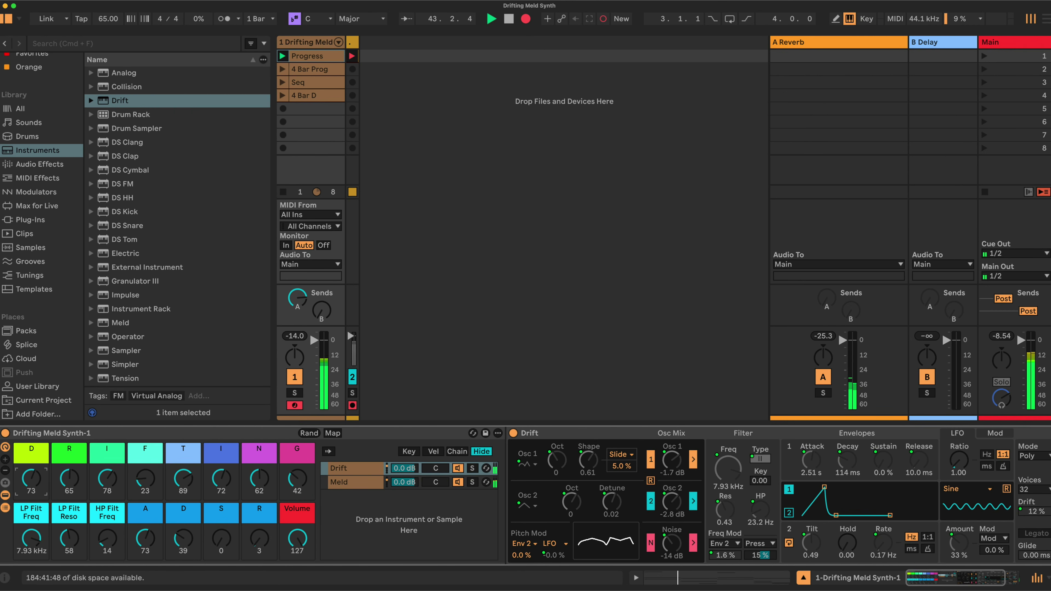
left_click_drag(114, 484, 143, 456)
left_click(4, 484)
Shape the envelope macros with A at 0, D at 65, S at 95 and R at 72
left_click_drag(146, 538, 146, 576)
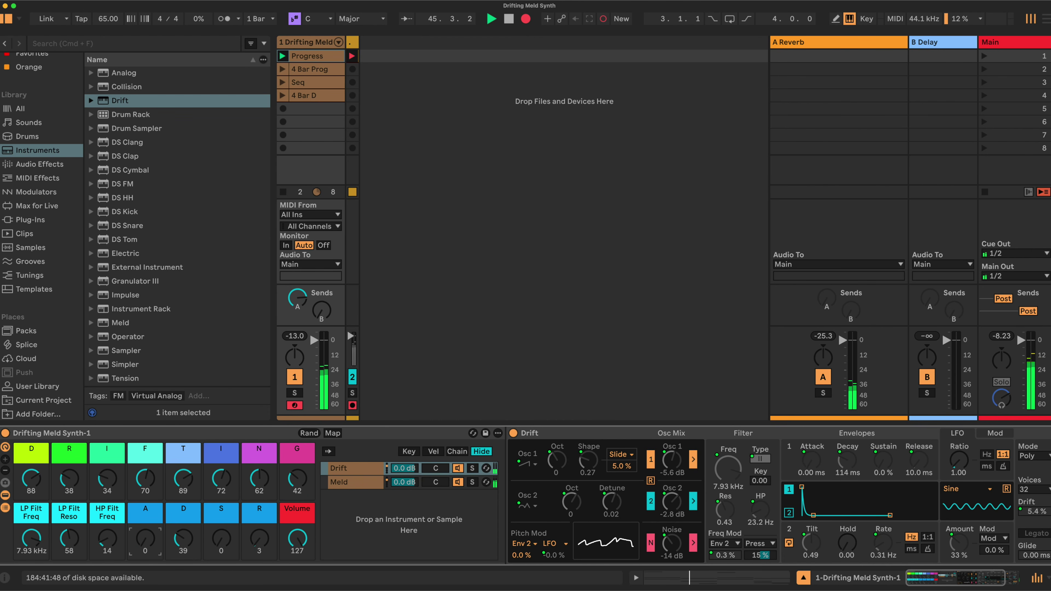
left_click_drag(191, 543, 221, 498)
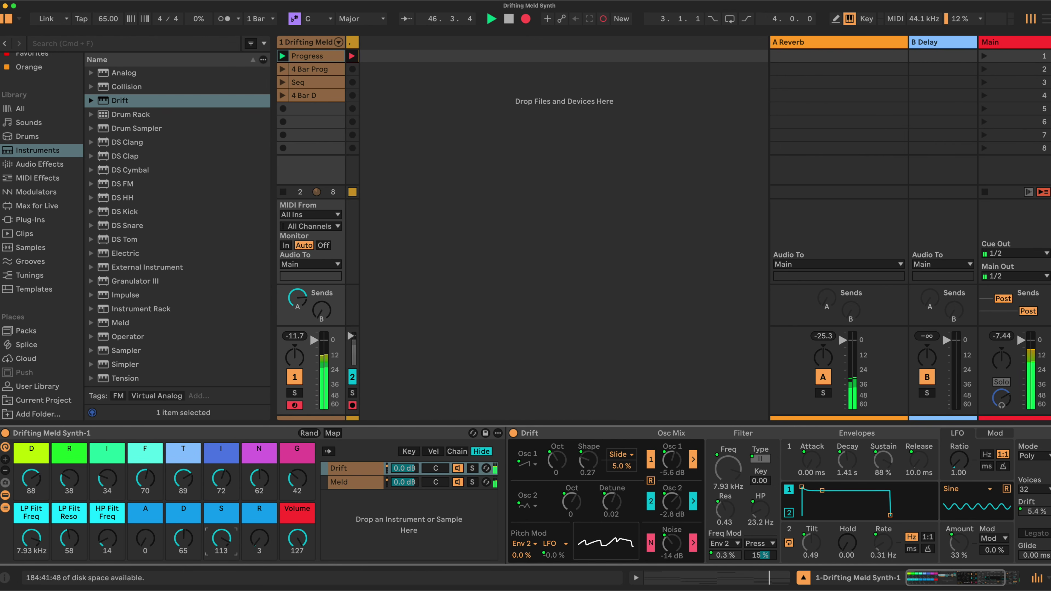
left_click_drag(259, 538, 259, 507)
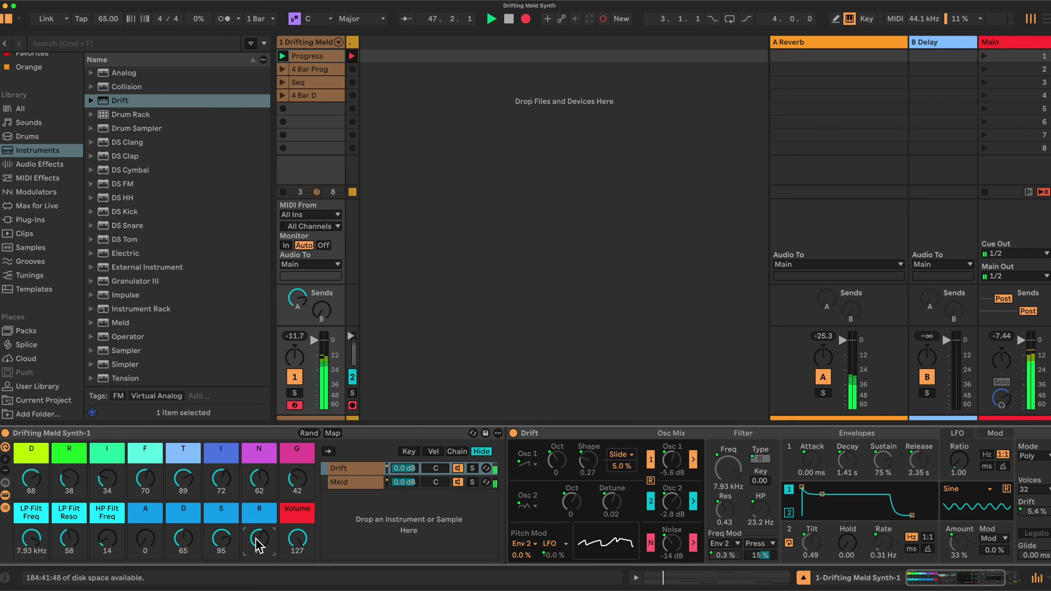
Open the low-pass filter by setting LP Filt Freq to 20.0 kHz and LP Filt Reso to 1
left_click_drag(32, 538, 69, 543)
left_click(69, 538)
Set the upper macros D to 46, R to 116, I to 62, F to 50, second I to 107, N to 39 and G to 52
left_click_drag(69, 479, 31, 495)
left_click_drag(108, 480, 82, 468)
left_click_drag(221, 478, 296, 467)
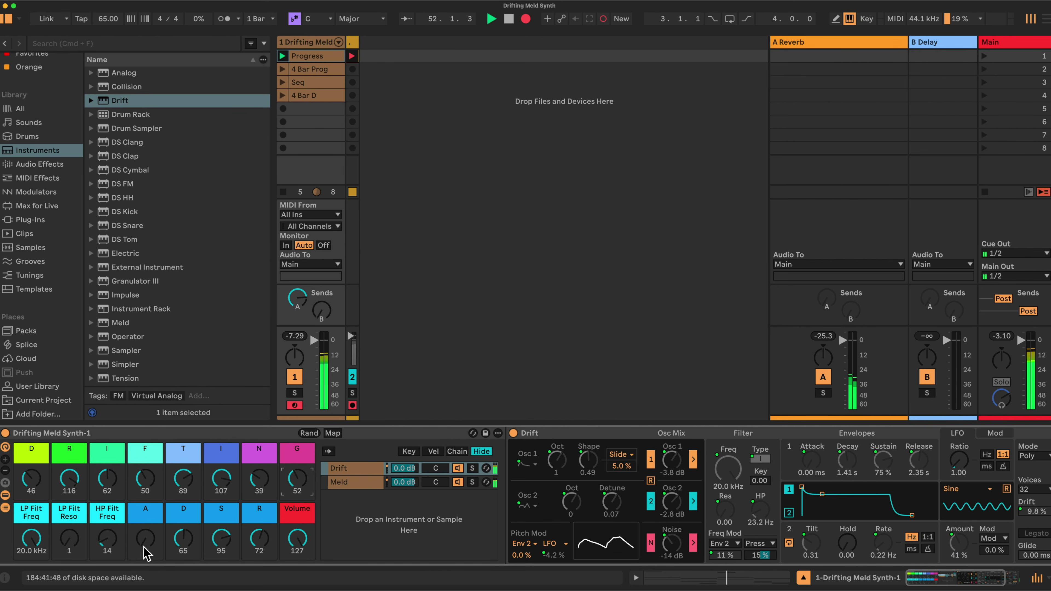
Shorten the envelope by setting the lower D macro to 44 and resetting the S and lower R macros to 0
left_click_drag(186, 542, 186, 547)
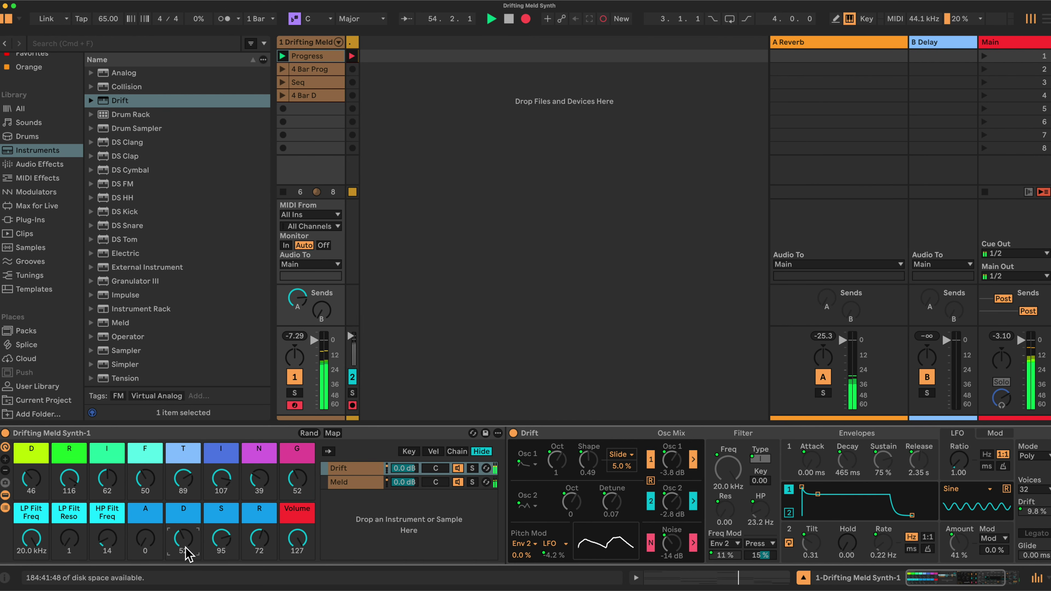
left_click(259, 538)
key("Delete")
left_click(227, 537)
key("Delete")
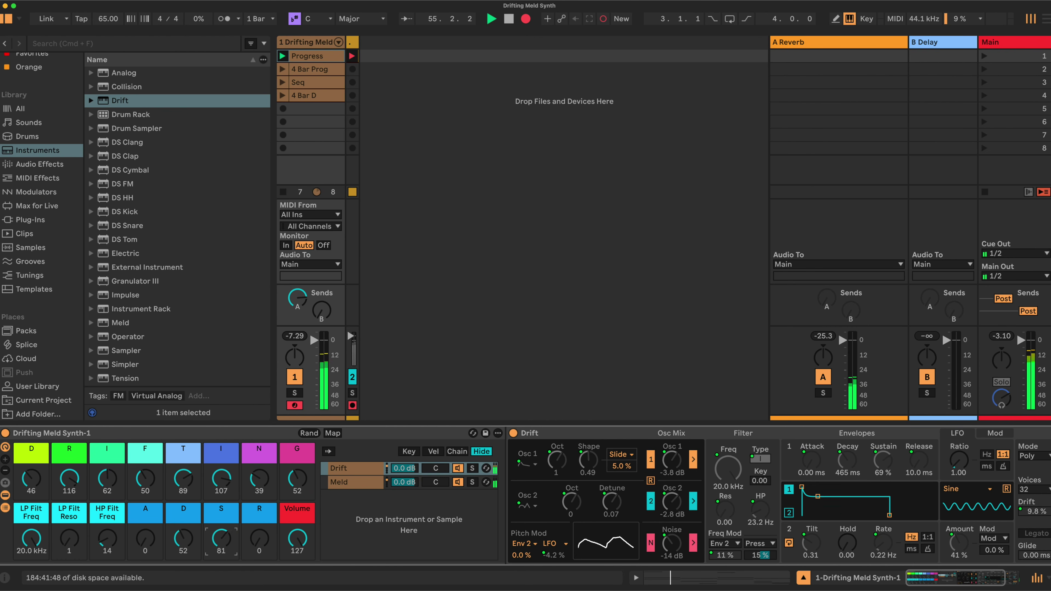
left_click_drag(190, 537, 190, 541)
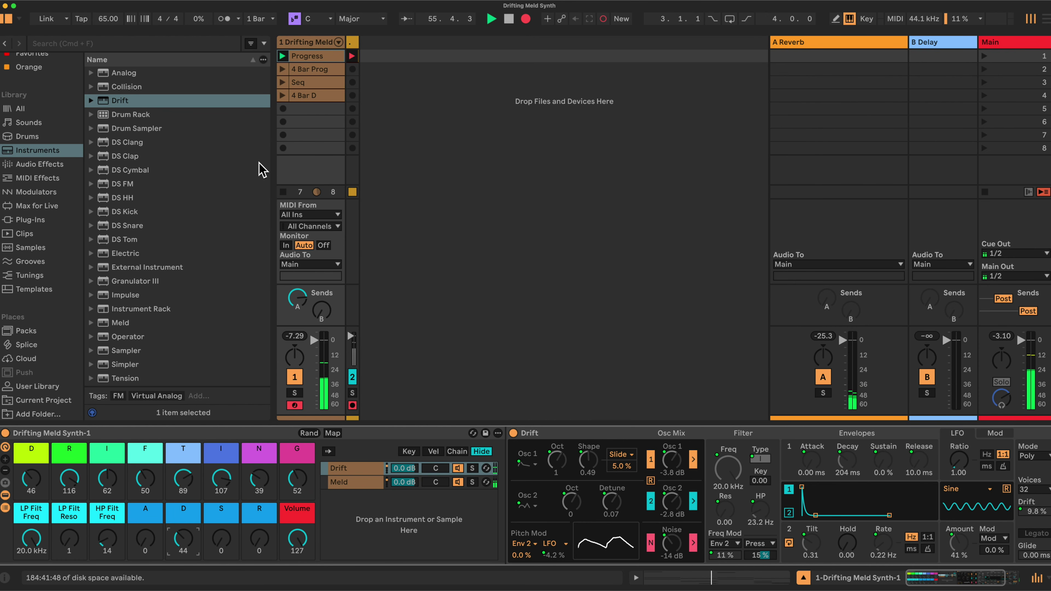
Launch the Seq clip and randomize the rack's macros three times
left_click(282, 81)
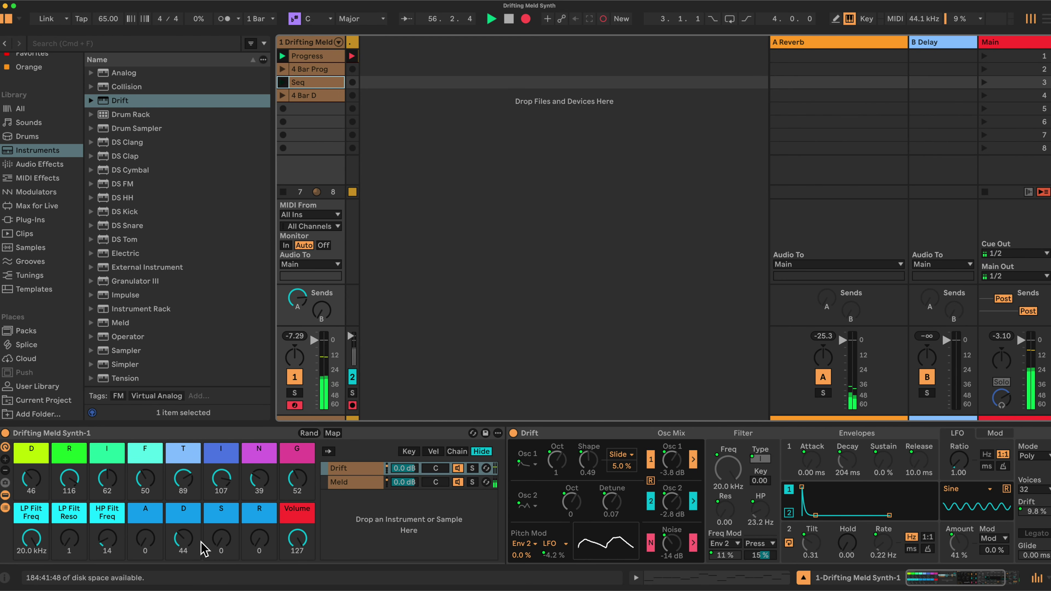
left_click(309, 433)
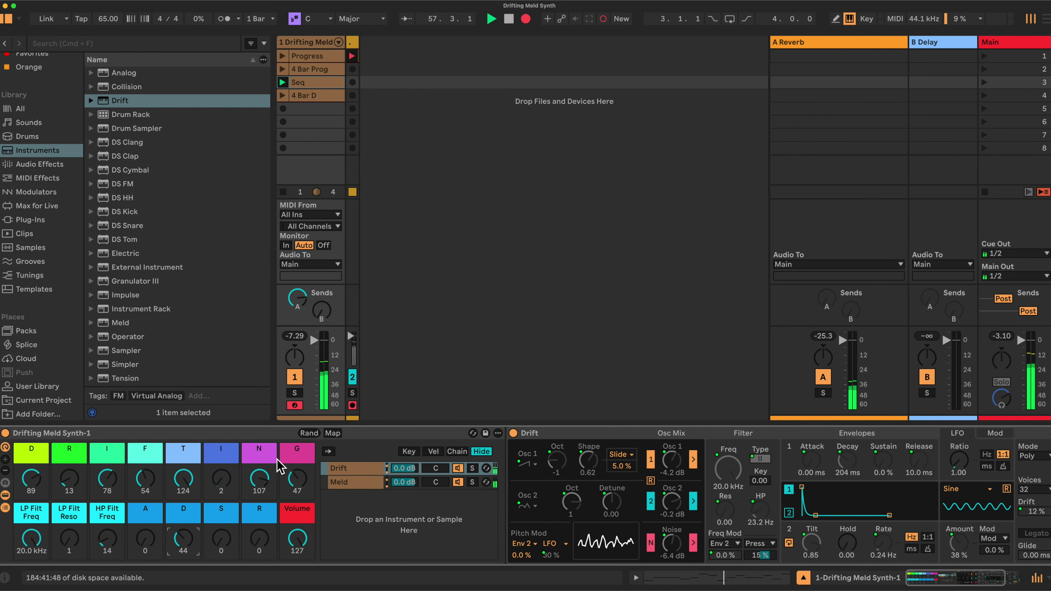
left_click(309, 433)
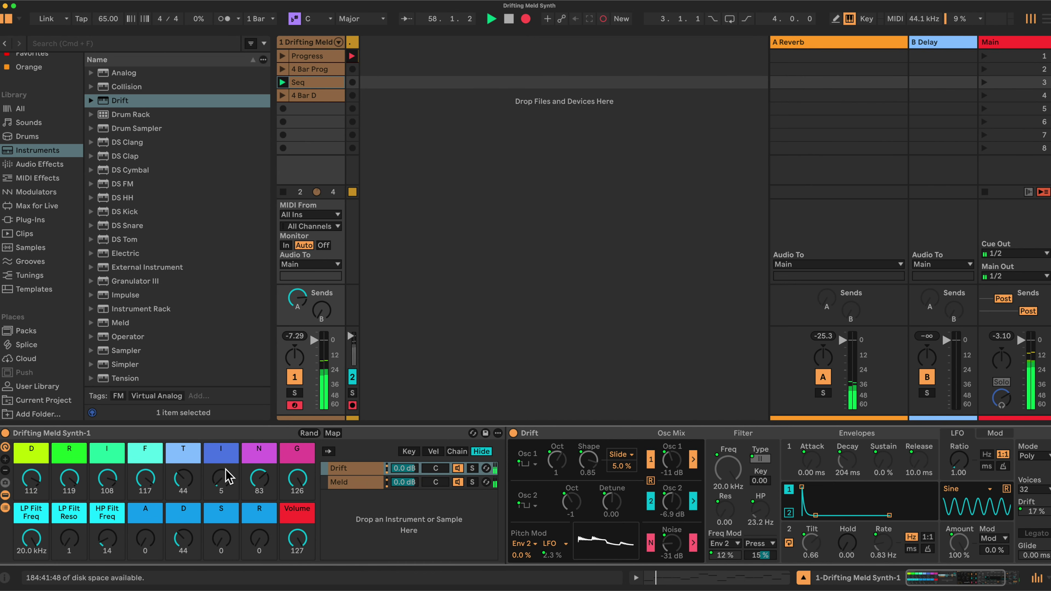
left_click(311, 434)
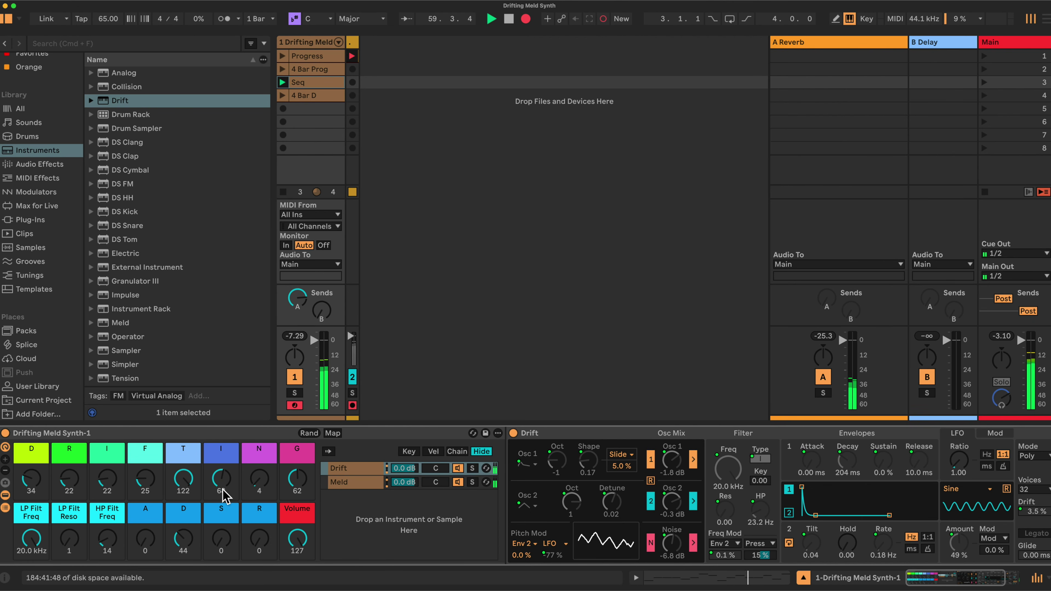
Adjust the N, upper R and first I macros, and randomize the rack's macros once more
mouse_move(259, 479)
left_mouse_down()
mouse_move(259, 460)
mouse_move(259, 470)
left_mouse_up()
left_click_drag(70, 480, 107, 454)
left_click(308, 433)
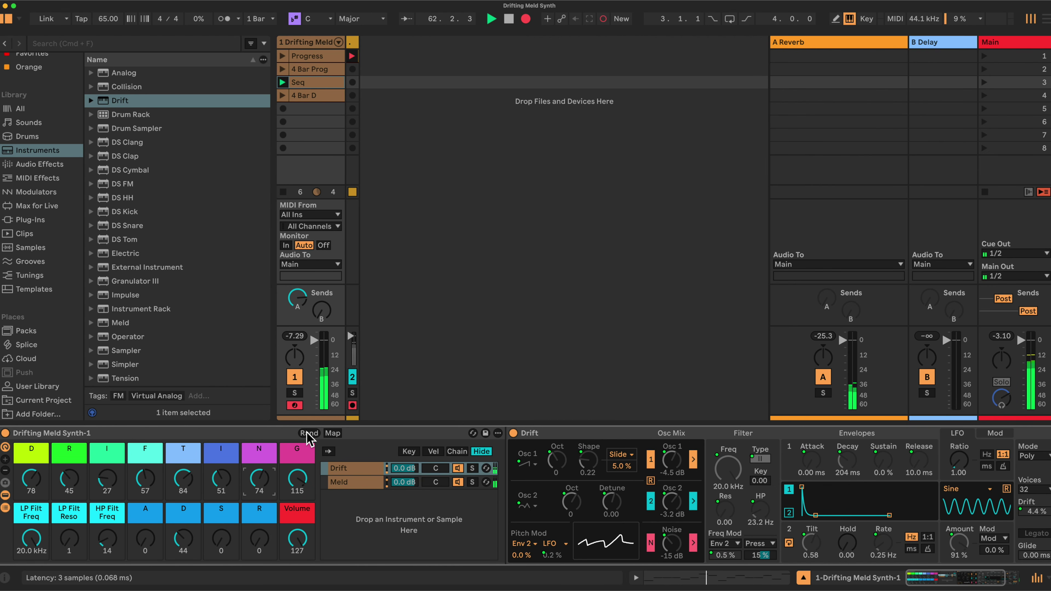
Randomize the rack's macros, and lengthen the envelope by setting the S macro to 78 and the lower R macro to 24
left_click(308, 433)
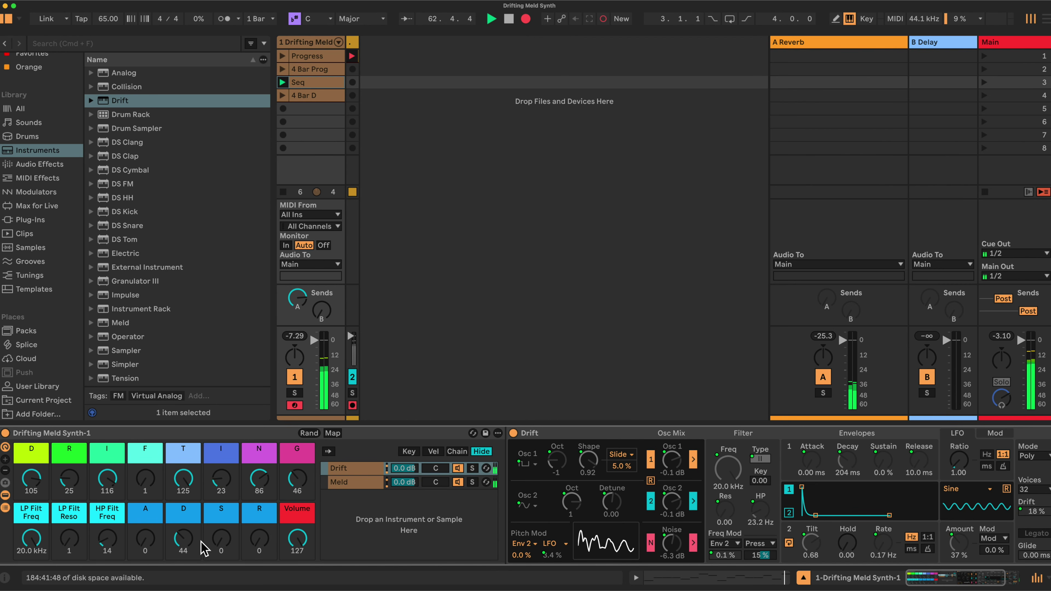
left_click_drag(218, 546, 218, 500)
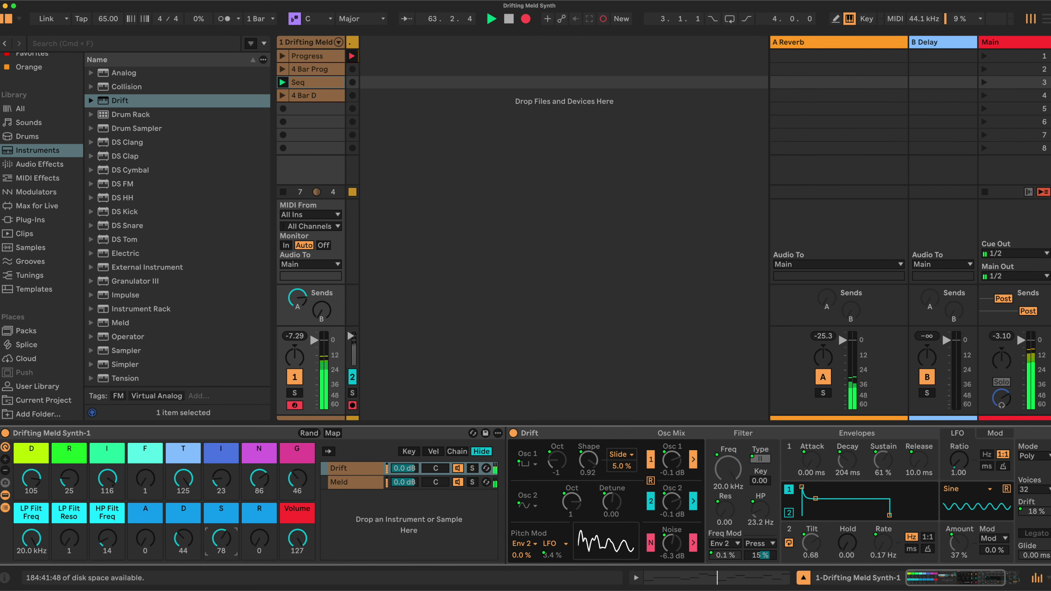
left_click_drag(255, 546, 256, 526)
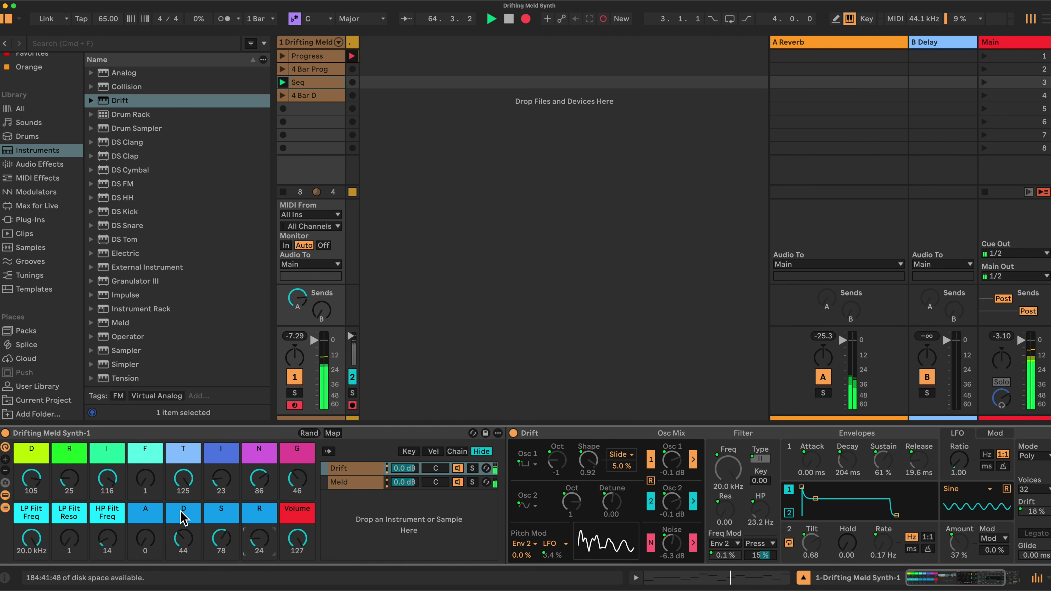
Shape the filter by setting the LP Filt Freq macro to 2.27 kHz, LP Filt Reso to 54 and HP Filt Freq to 0
left_click_drag(31, 538, 69, 534)
left_click_drag(31, 538, 31, 548)
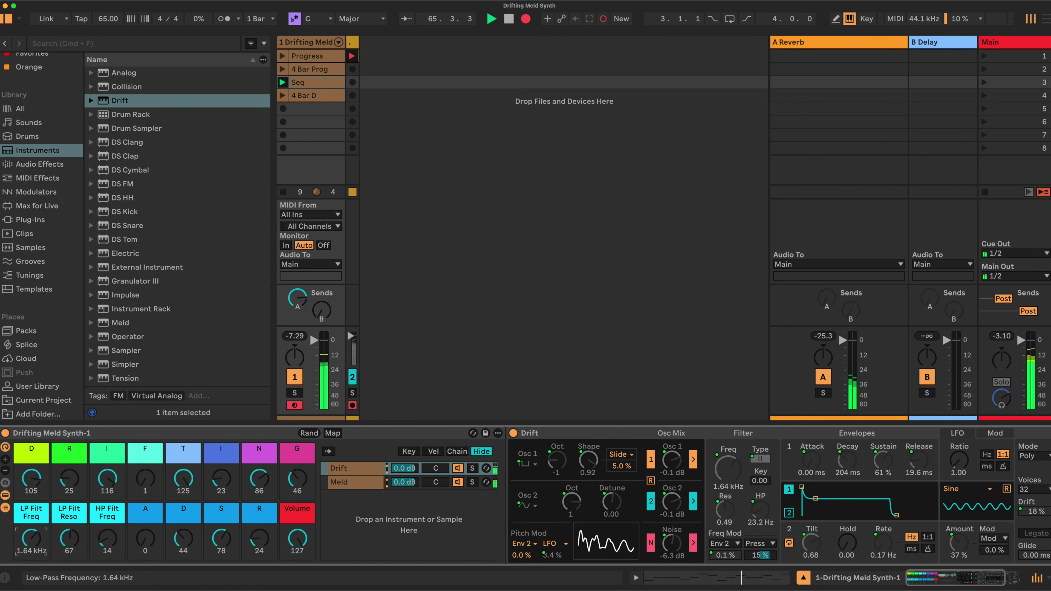
left_click_drag(107, 538, 107, 528)
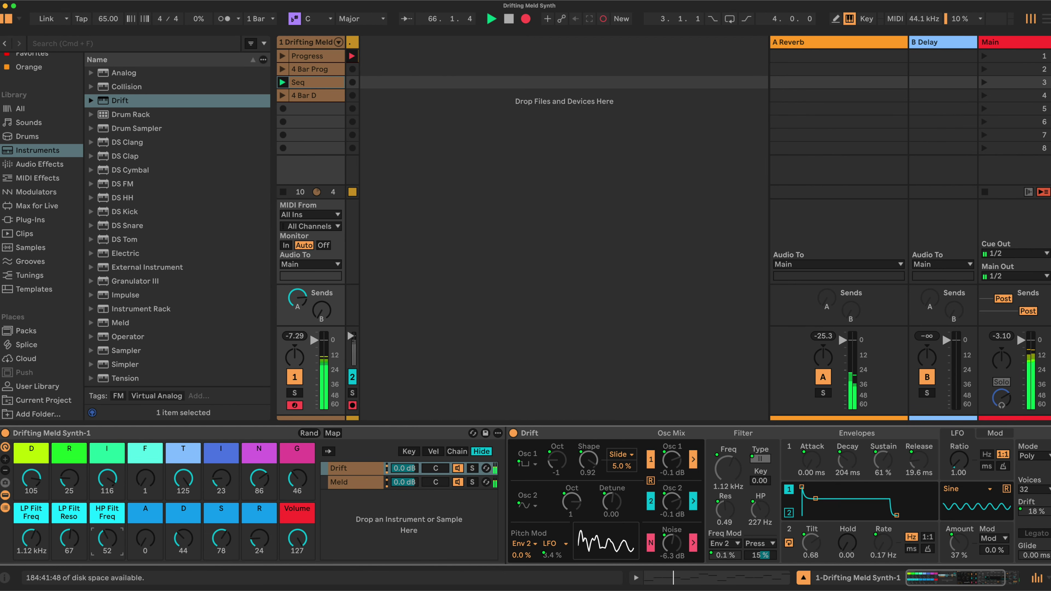
left_click_drag(31, 538, 69, 544)
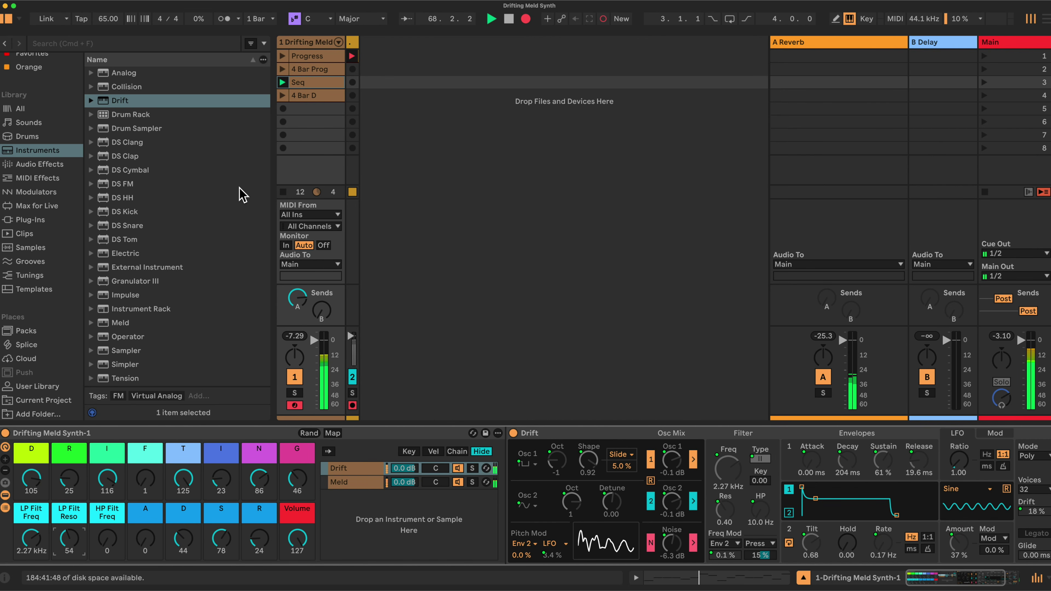
Launch the 4 Bar D clip, show the rack's macro variations and recall the Tension variation
left_click(283, 95)
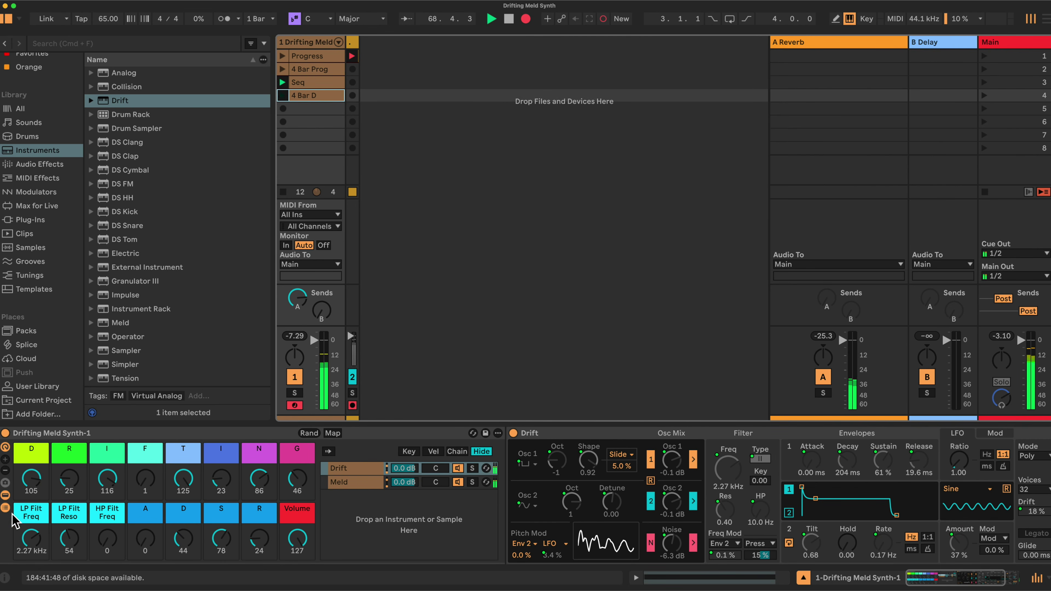
left_click(5, 482)
left_click(54, 545)
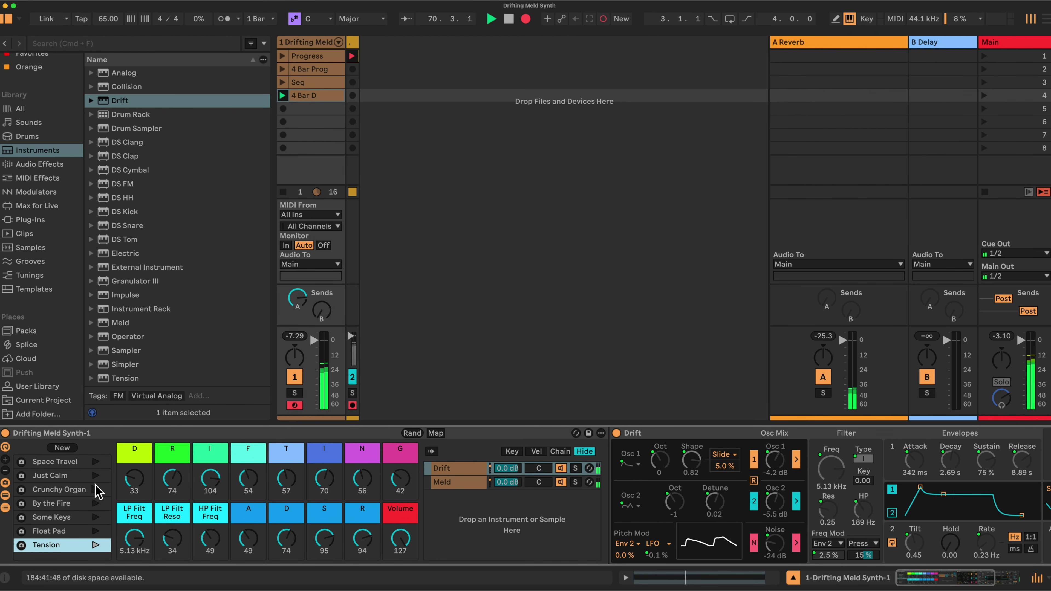
Tweak the T macro and lower the first I macro to 66
left_click(286, 481)
left_click_drag(286, 480, 286, 476)
left_click(211, 480)
left_click_drag(210, 480, 211, 488)
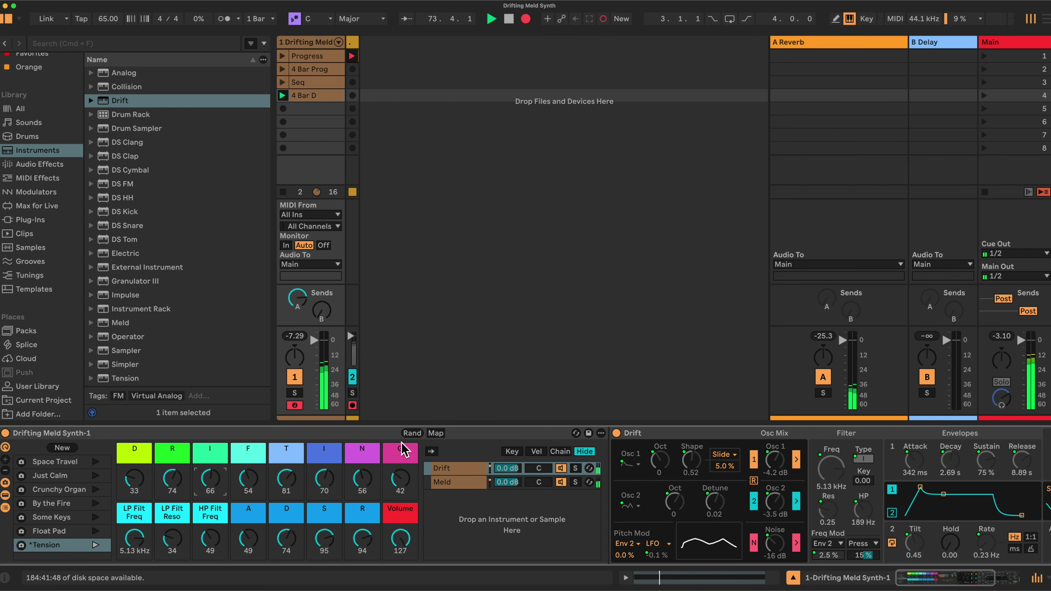
Randomize the rack's macros three times, setting LP Filt Freq to 3.51 kHz and LP Filt Reso to 55 in between
left_click(411, 434)
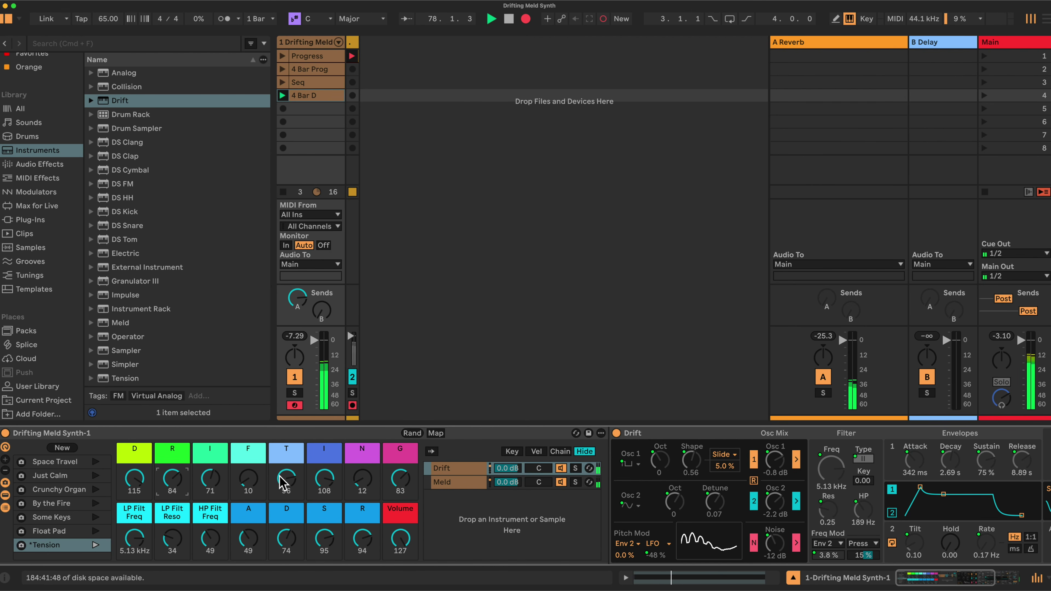
mouse_move(137, 546)
left_mouse_down()
mouse_move(171, 532)
mouse_move(137, 551)
left_mouse_up()
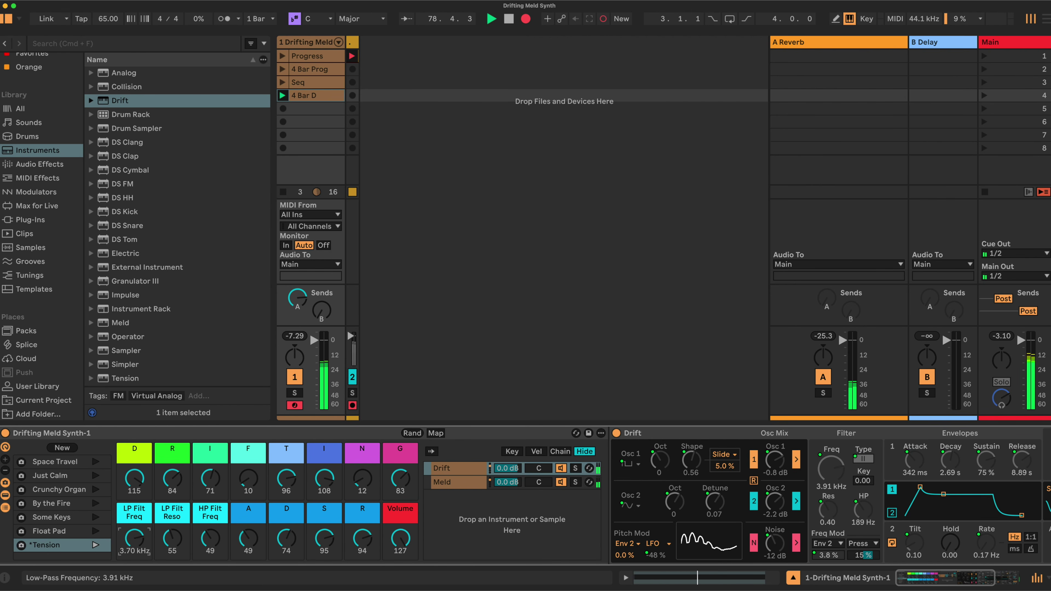
left_click(417, 435)
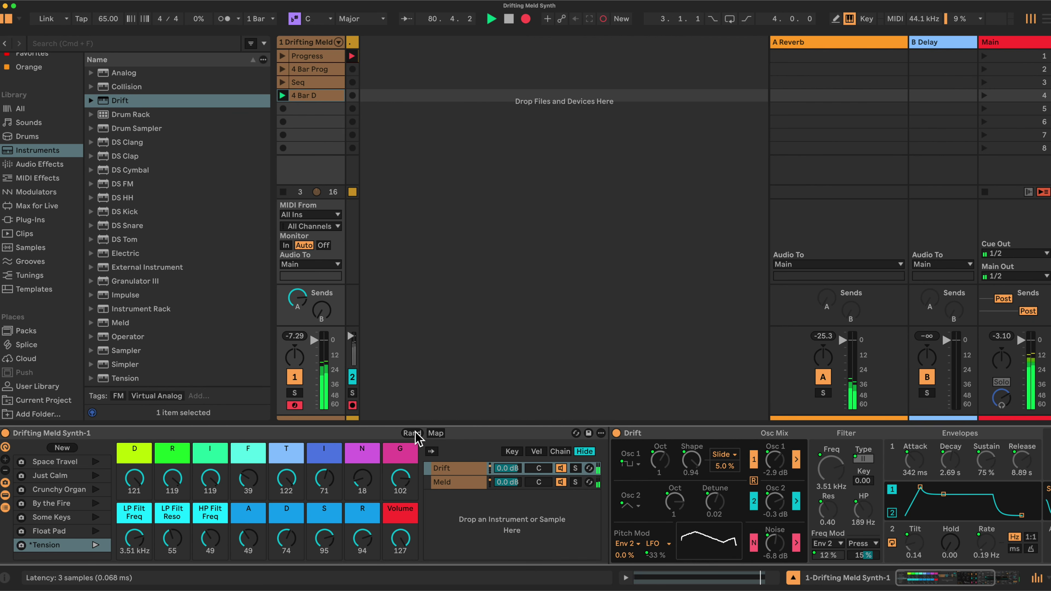
left_click(413, 433)
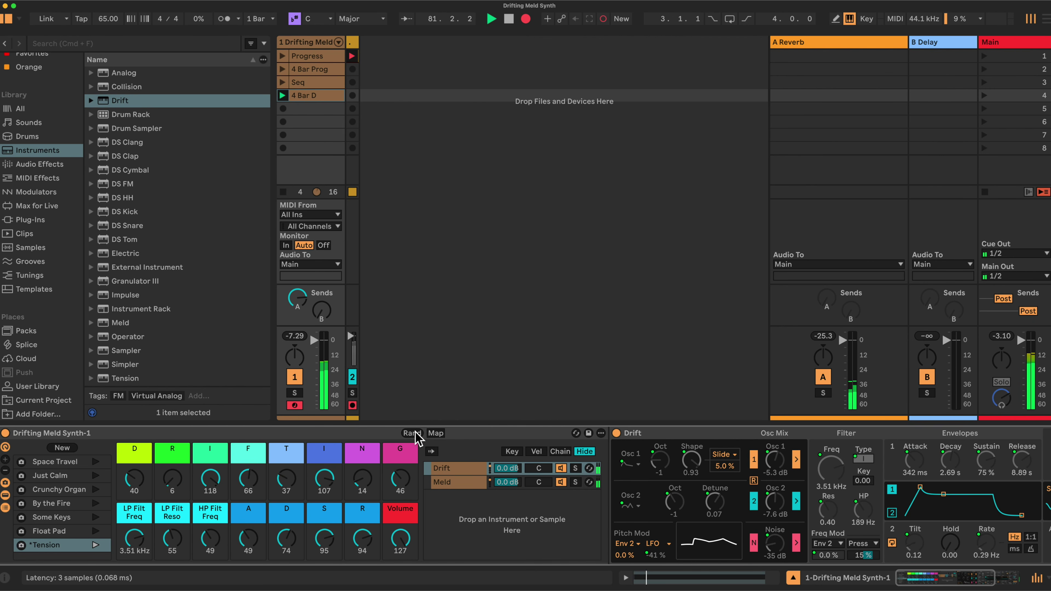
Set the LP Filt Freq macro to 3.91 kHz and LP Filt Reso to 80, and randomize the rack once more
left_click_drag(135, 538, 134, 572)
left_click_drag(172, 538, 139, 505)
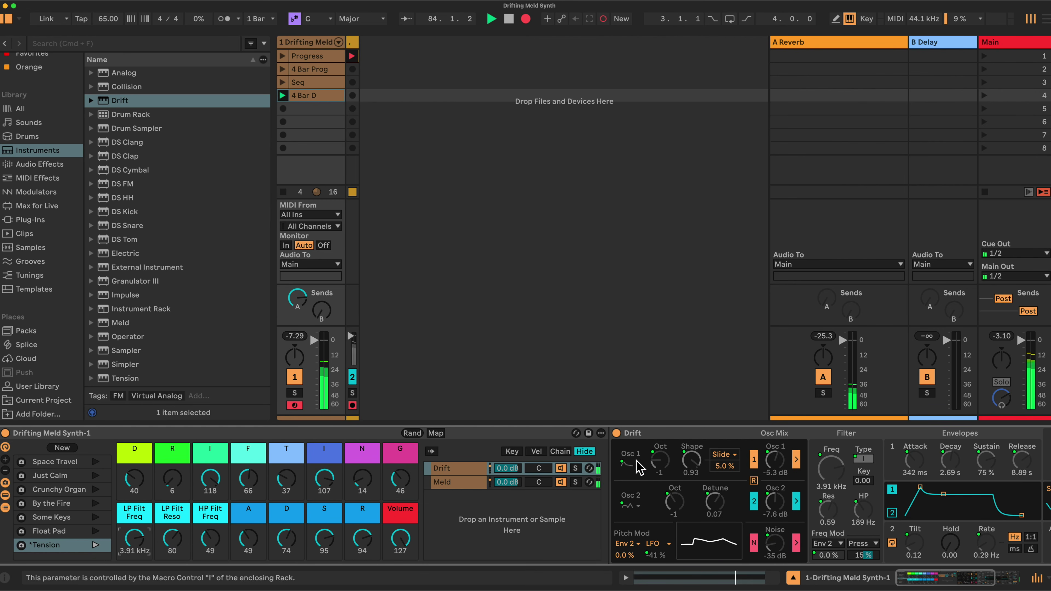
left_click(412, 433)
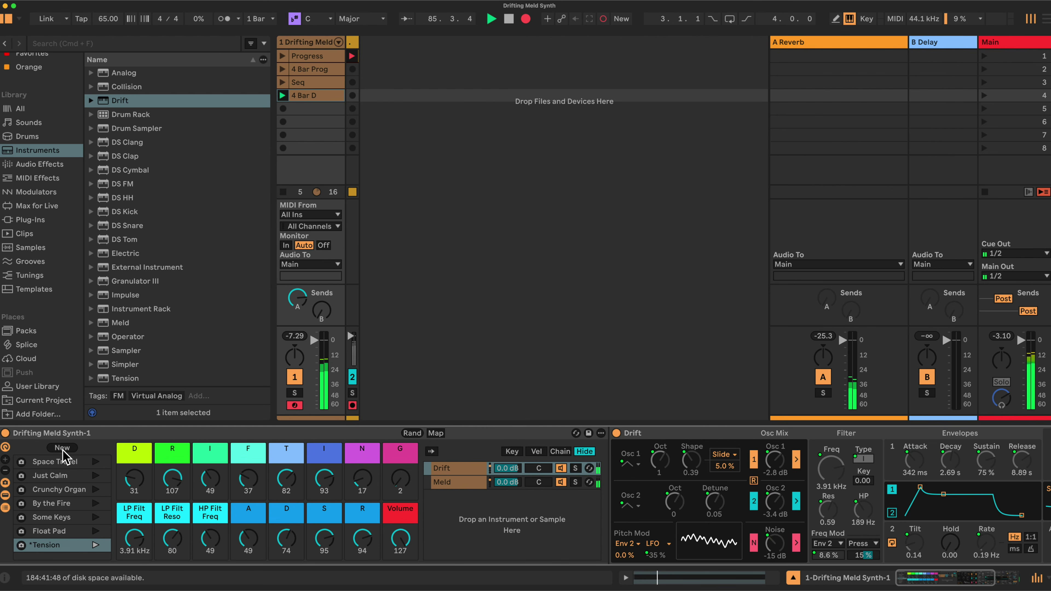
Recall the Float Pad variation followed by Space Travel, launch the 4 Bar Prog clip and raise the first I macro
left_click(69, 532)
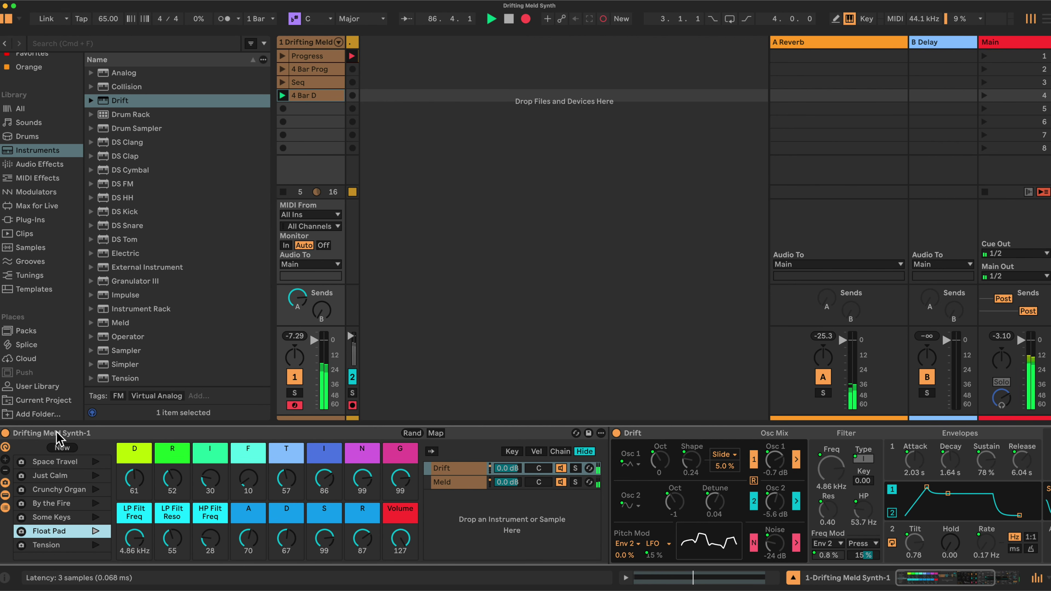
left_click(59, 463)
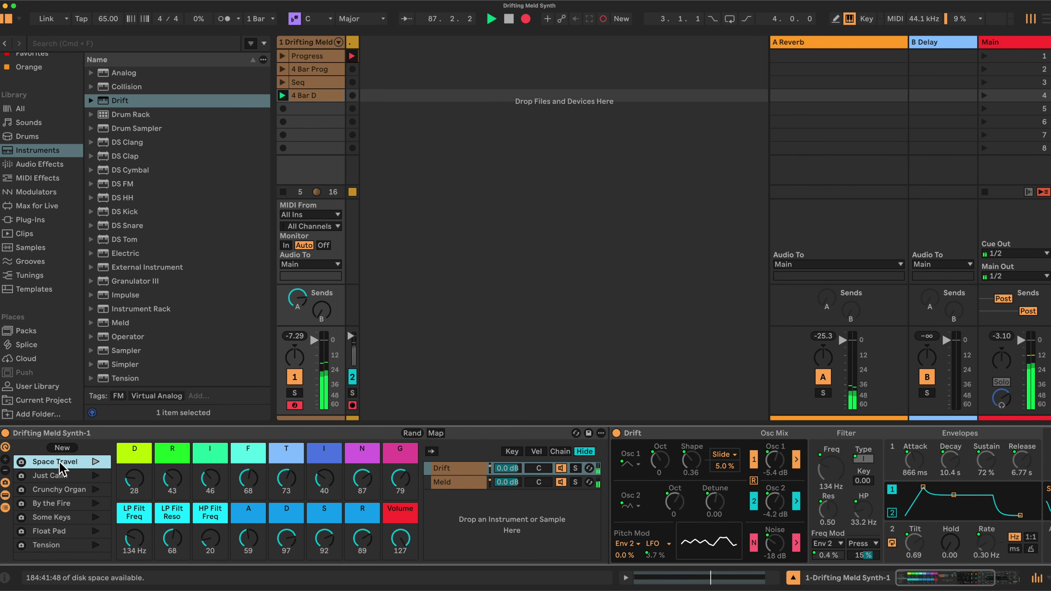
left_click(283, 69)
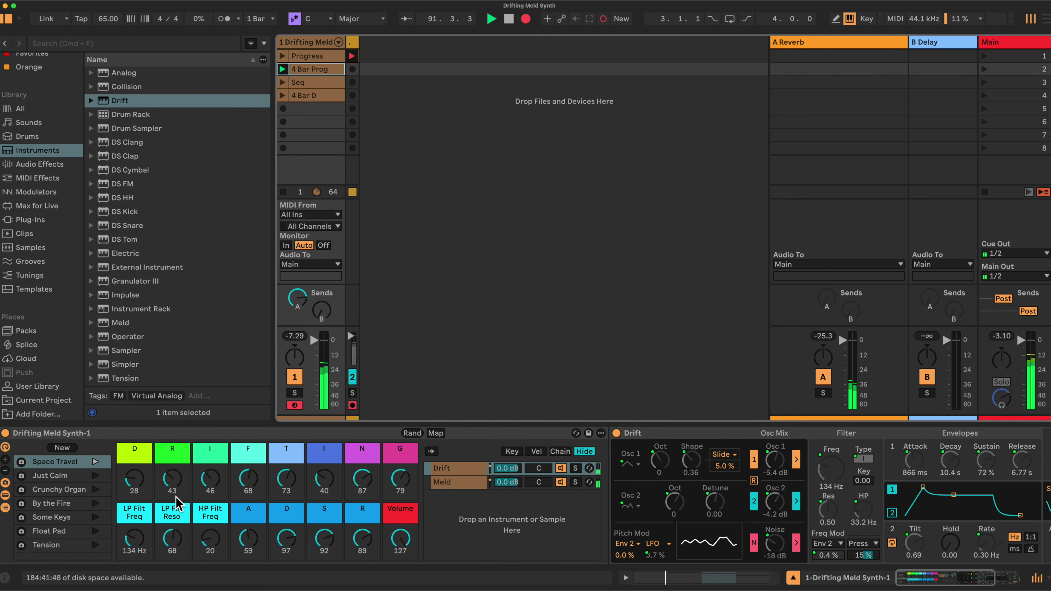
left_click_drag(210, 480, 210, 465)
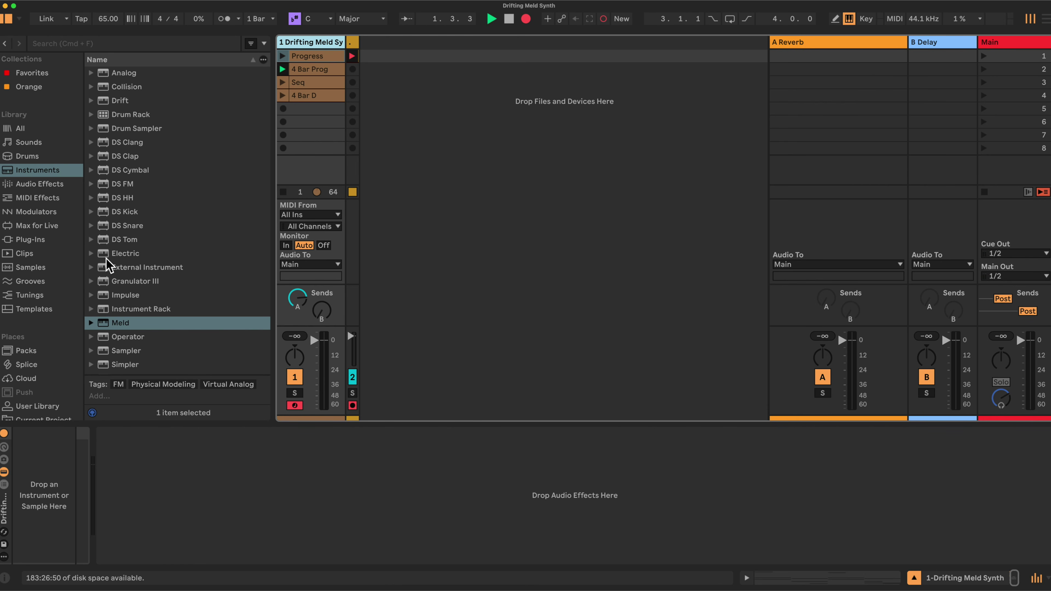
Show the empty Instrument Rack's macro controls, view a macro's color and naming options, and expand the rack to 16 macros
left_click(39, 171)
left_click(147, 310)
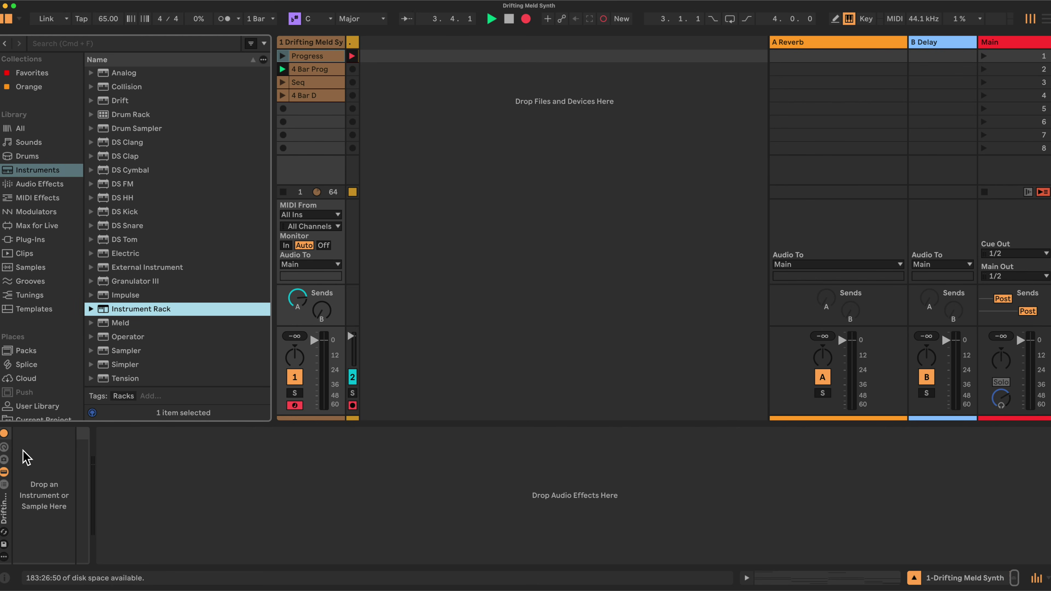
left_click(4, 448)
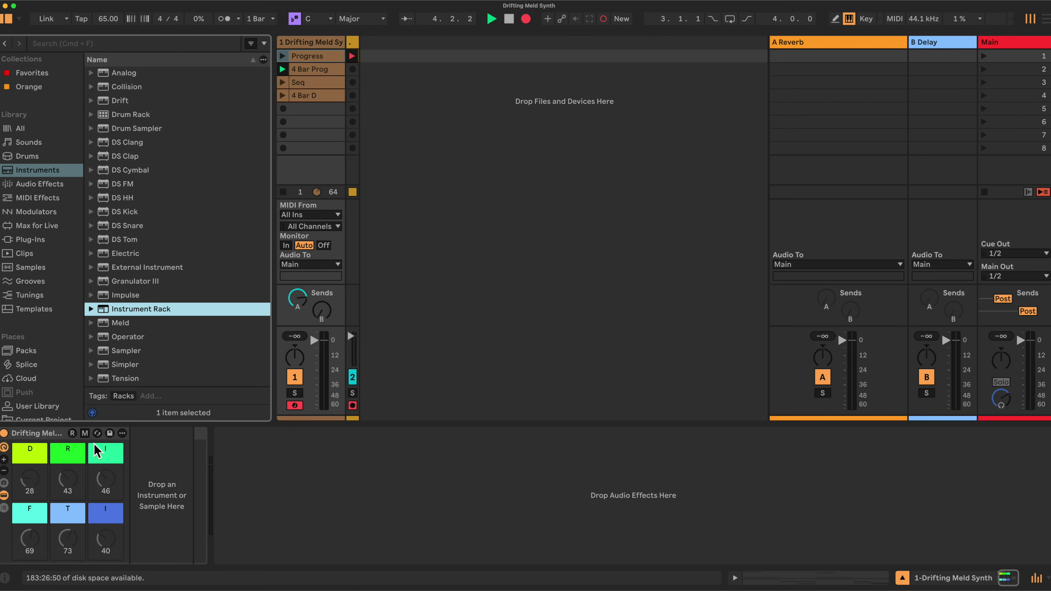
right_click(64, 451)
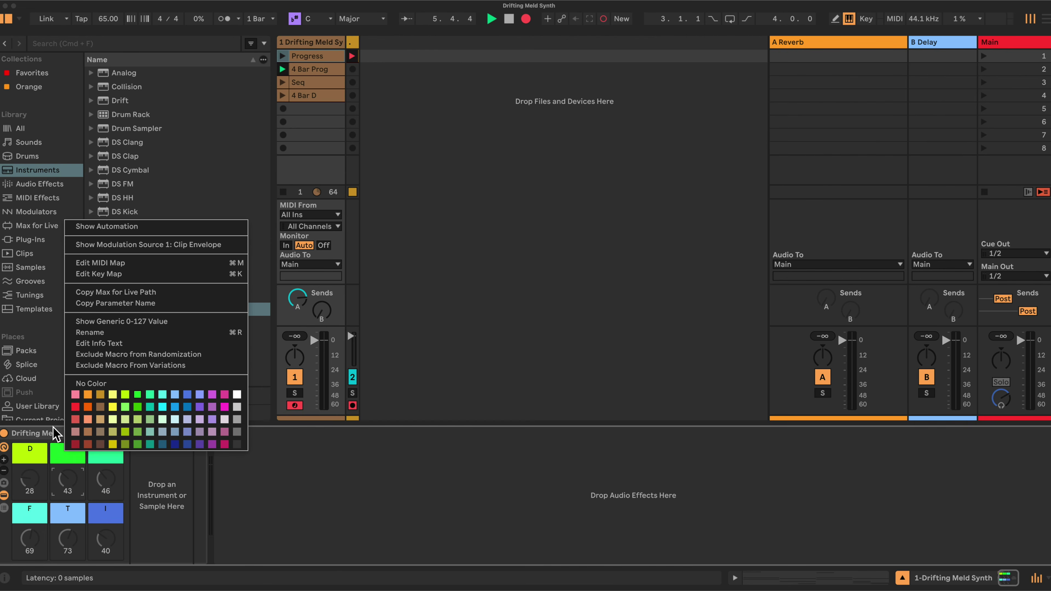
left_click(40, 449)
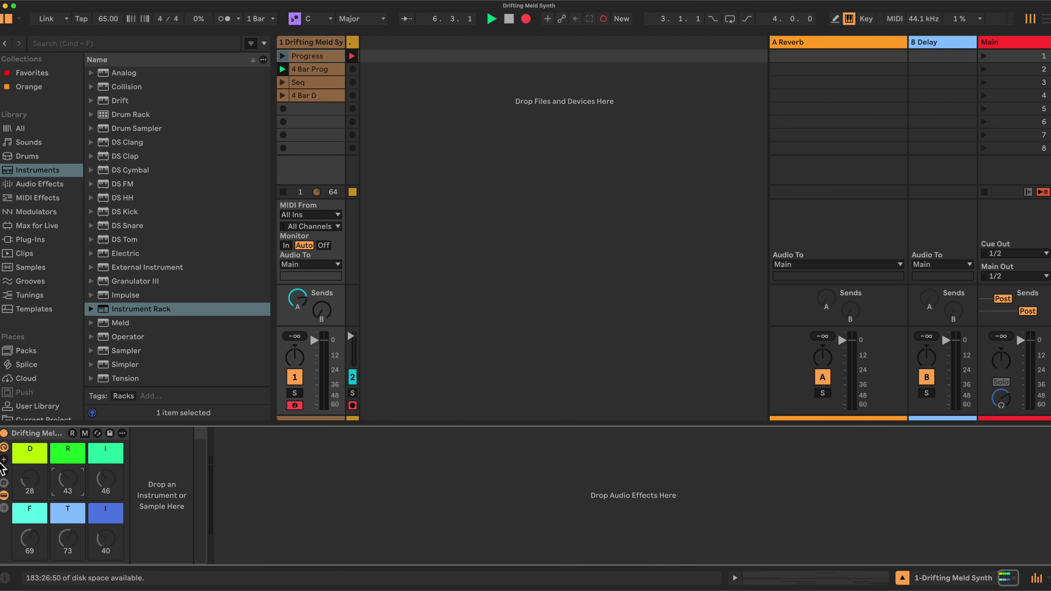
left_click(3, 460)
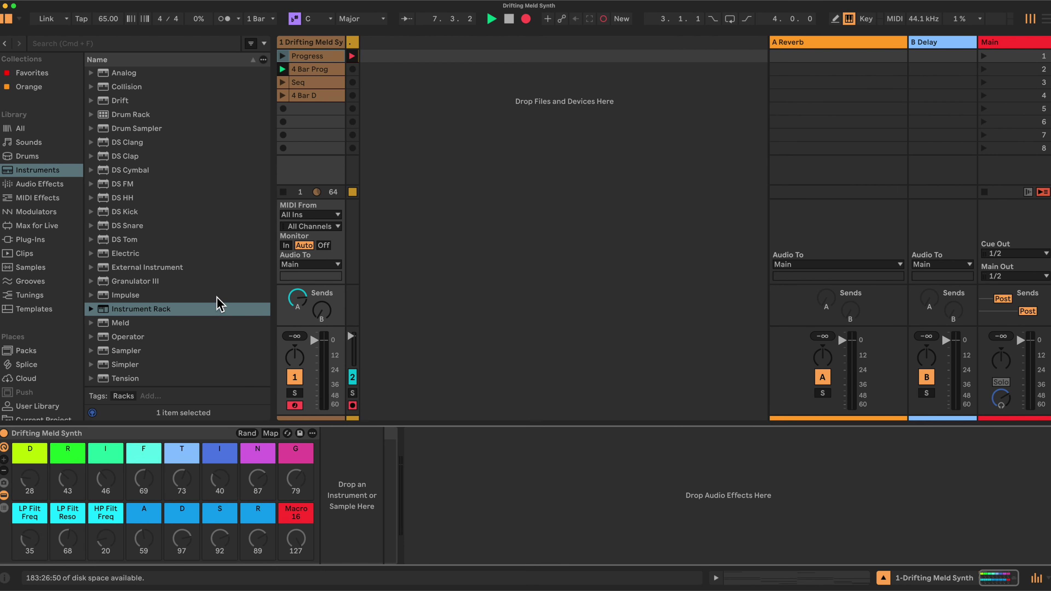
Load the Drift instrument into the empty rack and deactivate the Drifting Meld Synth track
left_click_drag(115, 103, 333, 463)
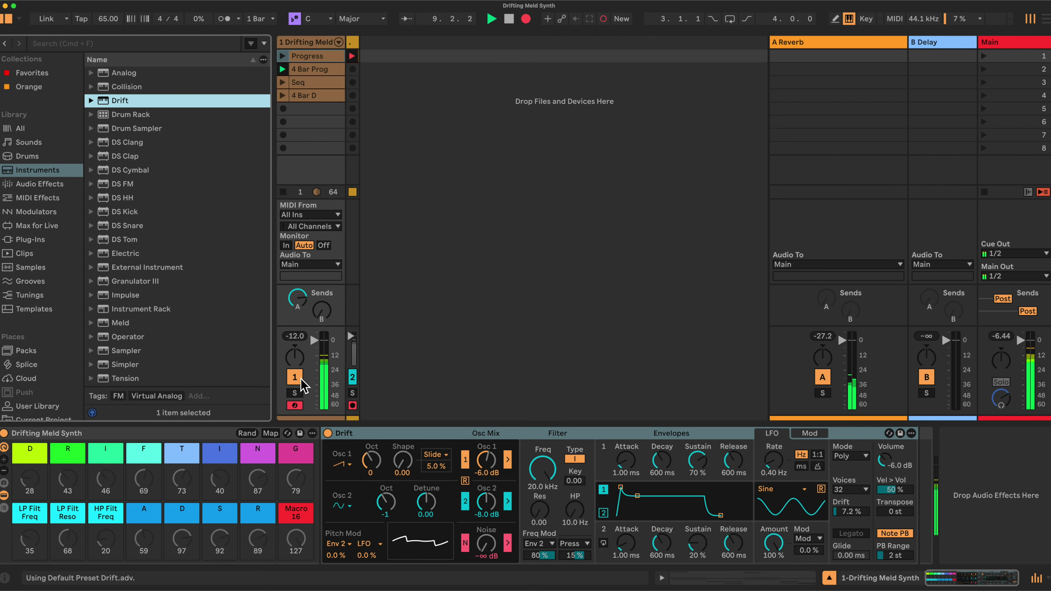
left_click(368, 438)
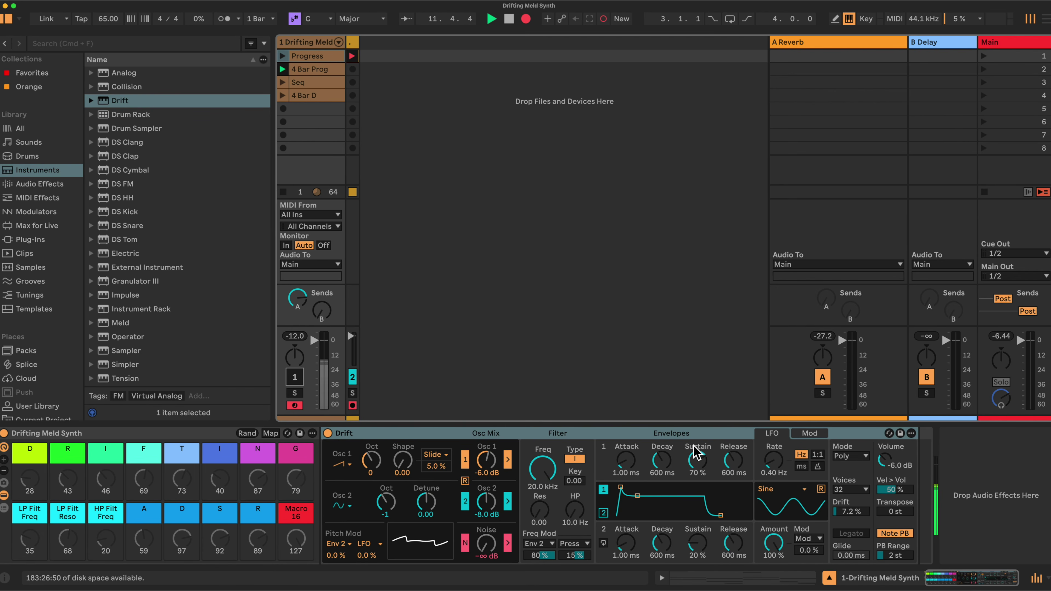
Switch Drift's LFO rate to Ratio mode, put envelope 2 in cycling mode, and set the Osc 2 level to -6.0 dB
left_click(817, 454)
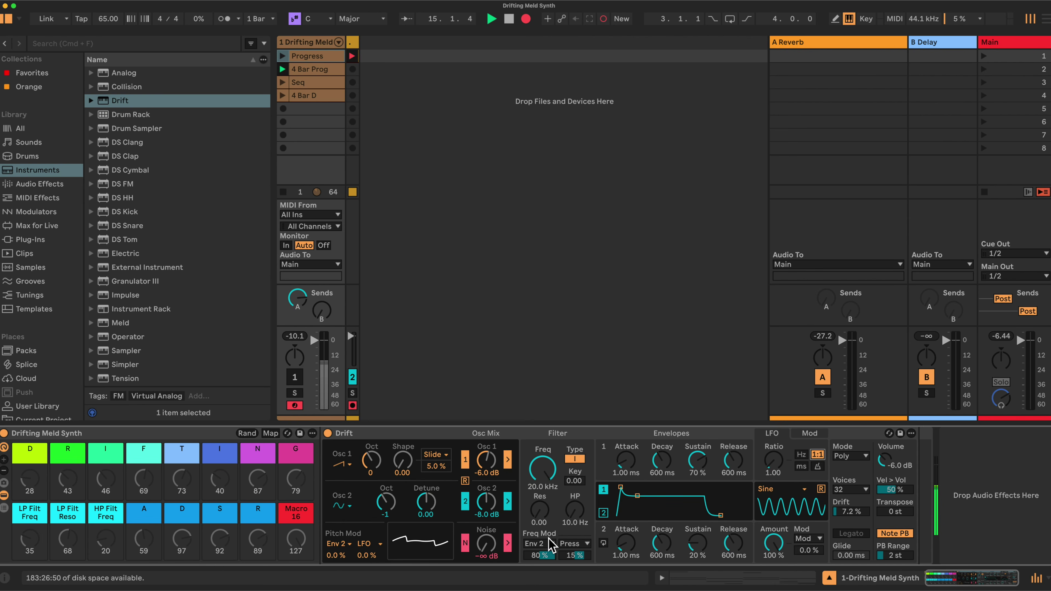
left_click(603, 513)
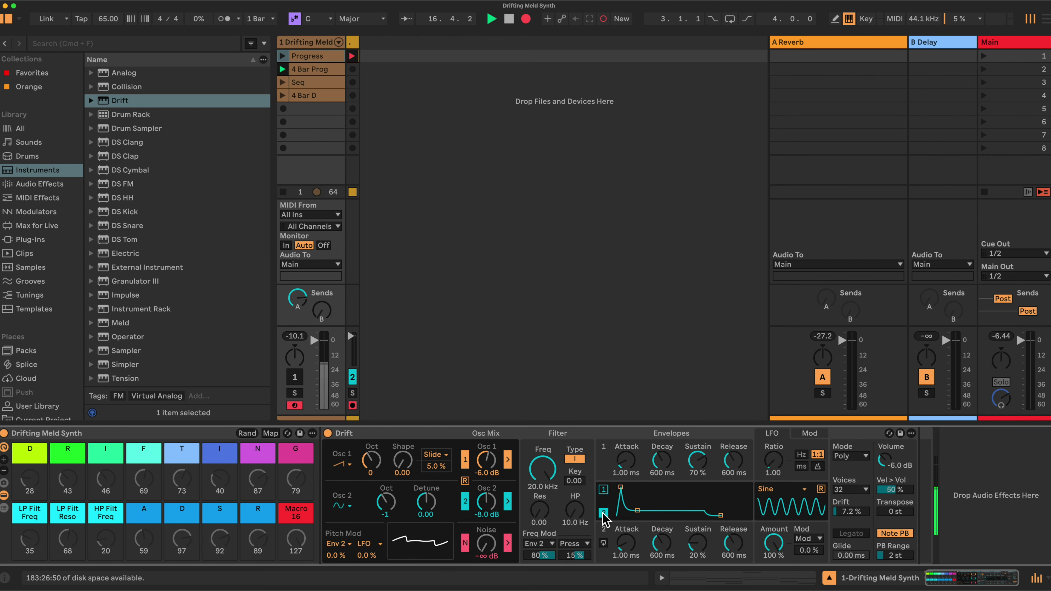
left_click(604, 543)
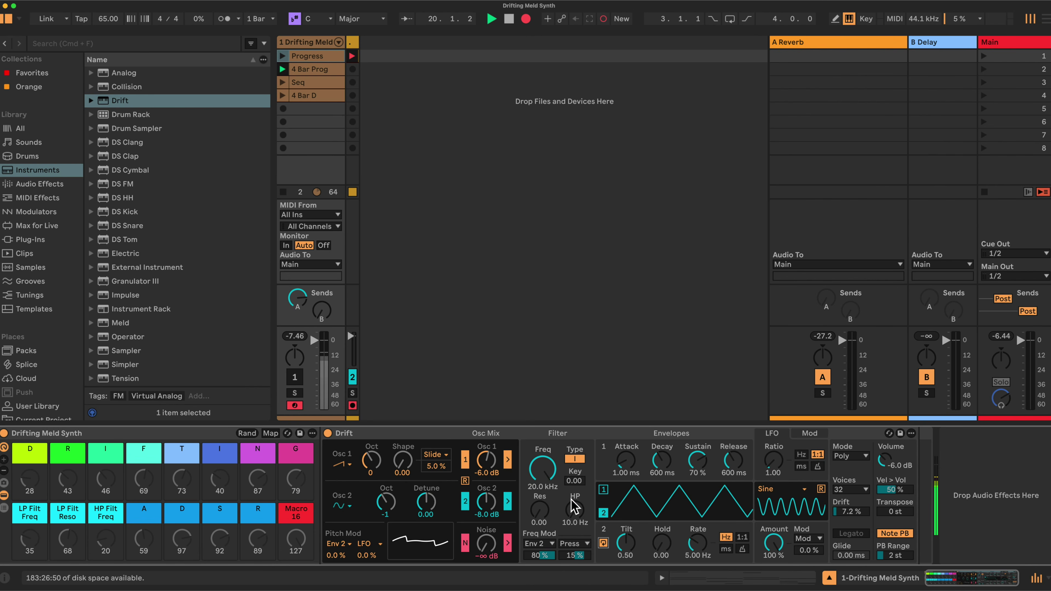
left_click_drag(488, 521, 484, 512)
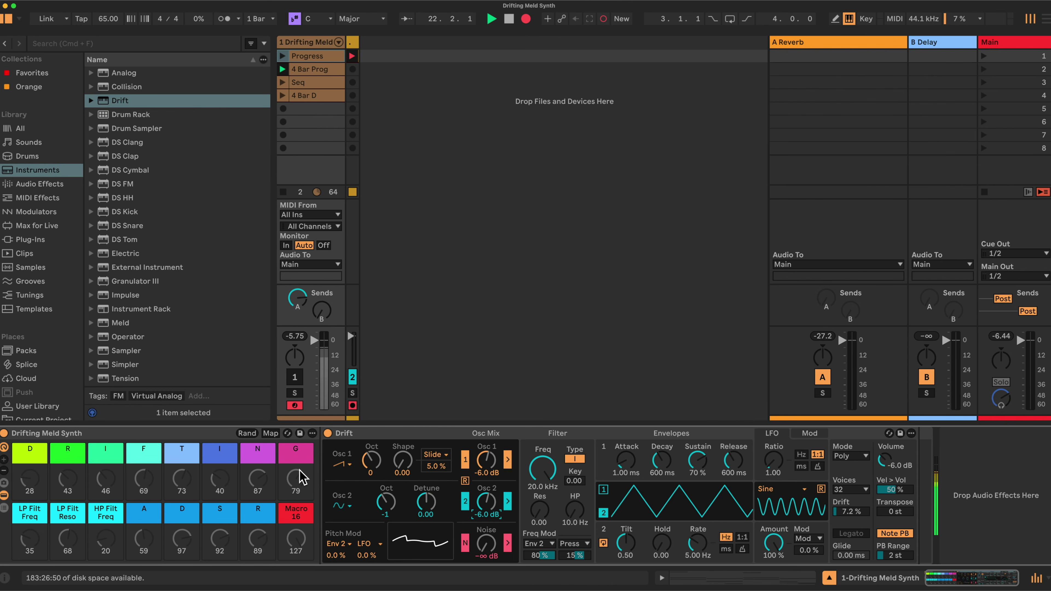
Enable macro mapping and map Drift's low-pass frequency, low-pass resonance and high-pass frequency to the LP Filt Freq, LP Filt Reso and HP Filt Freq macros
left_click(270, 433)
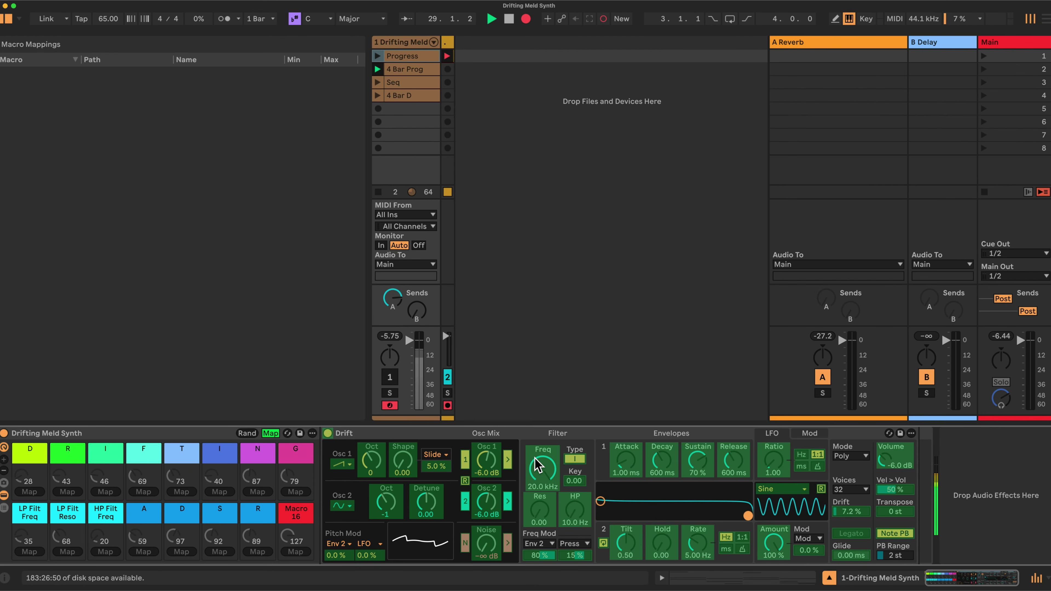
left_click(553, 470)
left_click(29, 553)
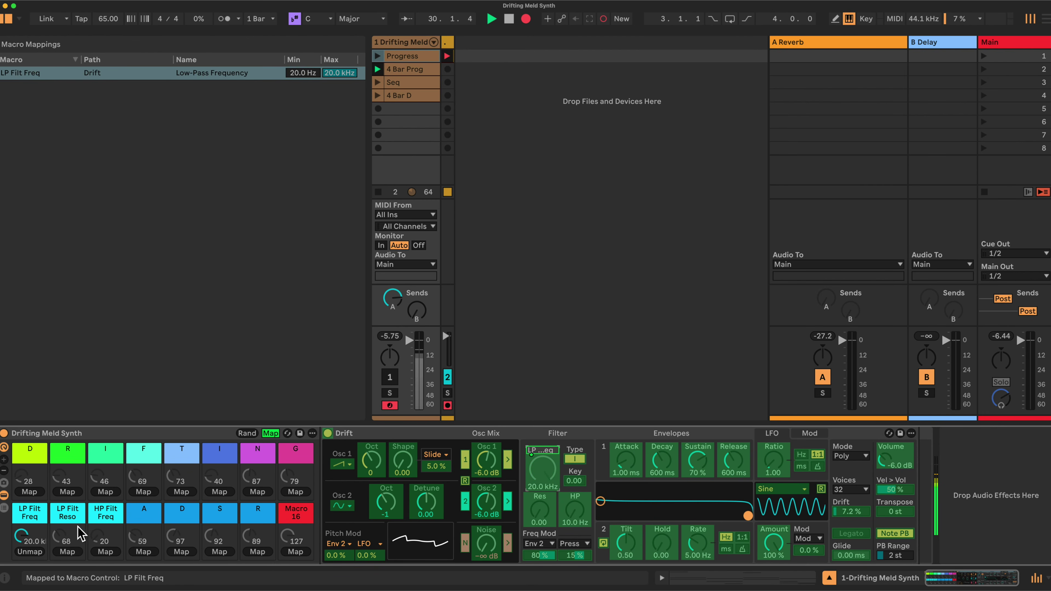
left_click(544, 509)
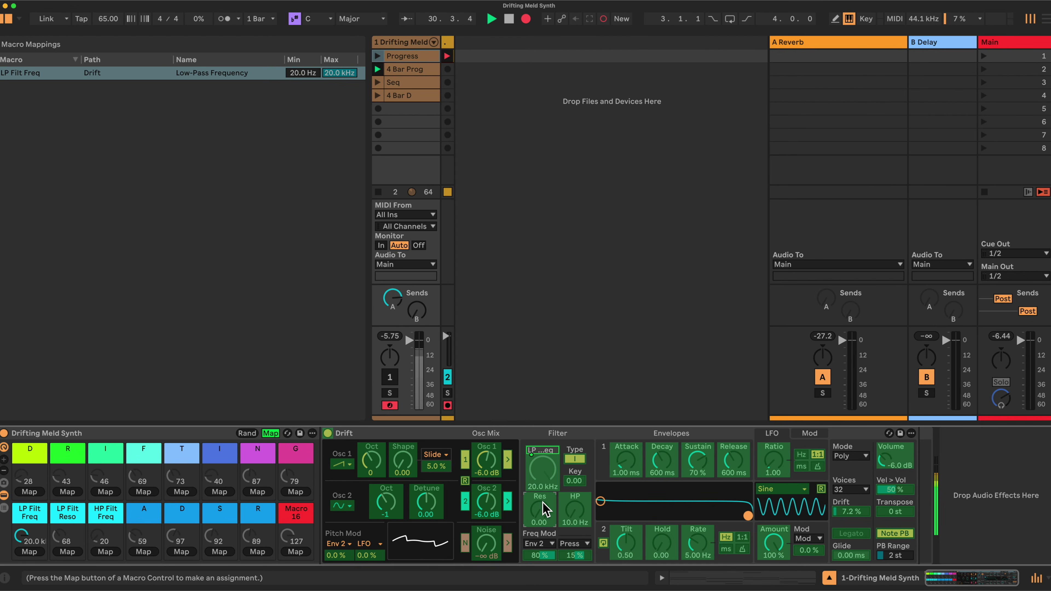
left_click(68, 552)
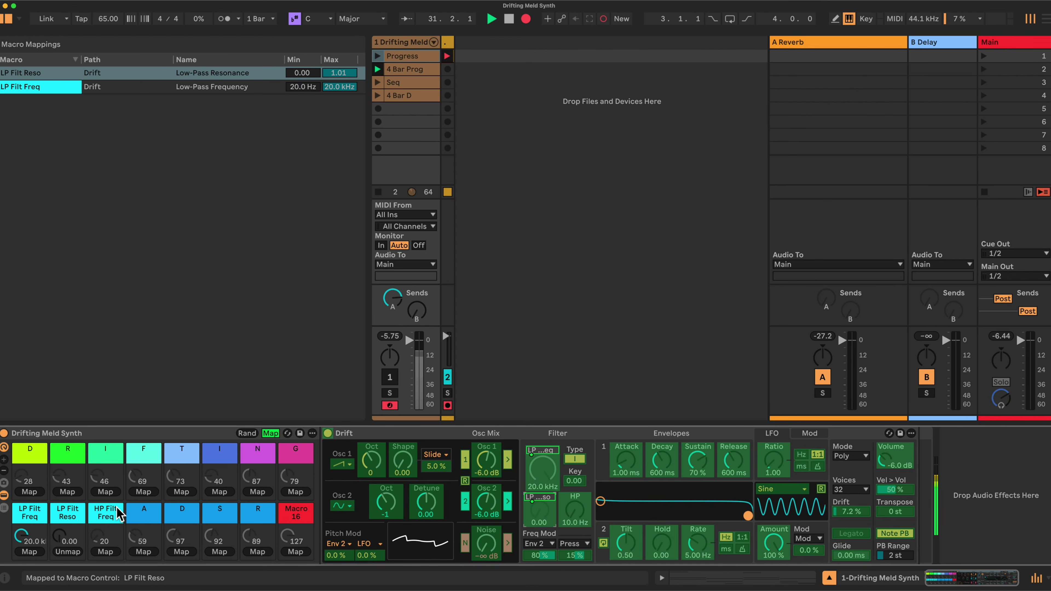
left_click(206, 524)
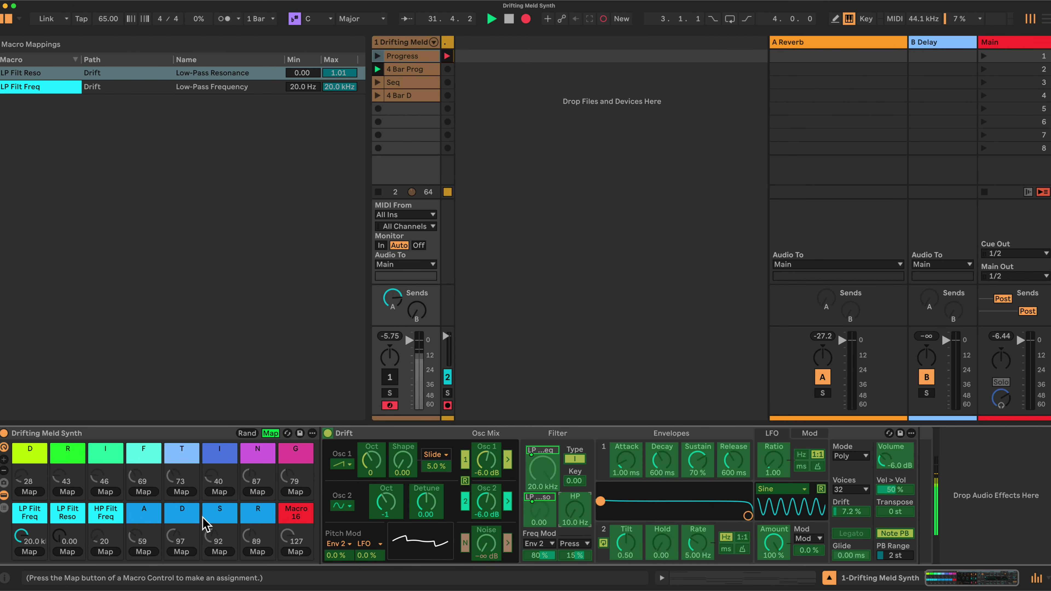
left_click(107, 552)
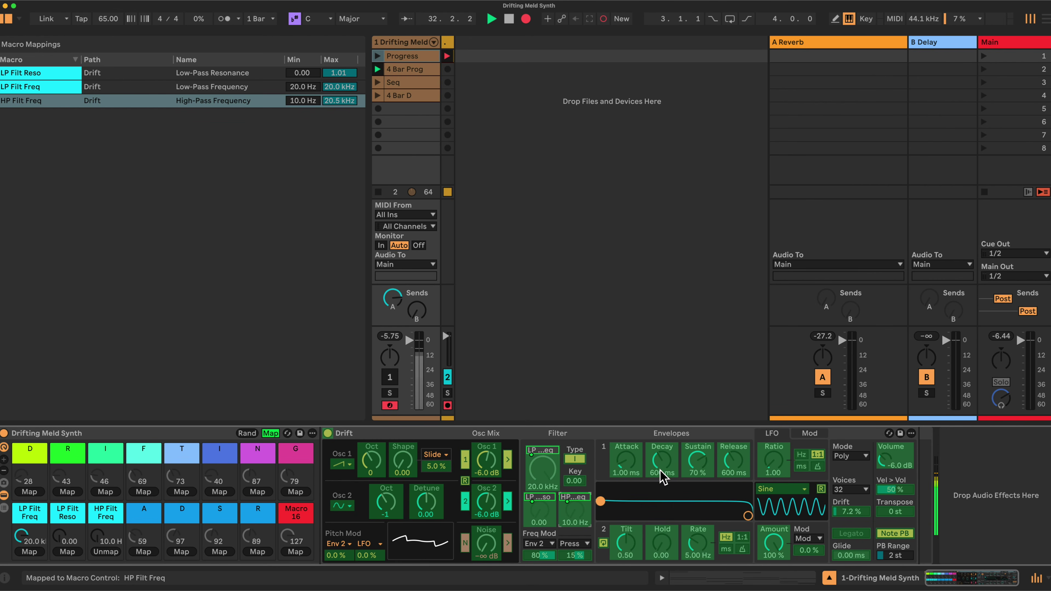
Map envelope 1's Attack, Decay, Sustain and Release to the blue A, D, S and R macros, and Drift's Volume to Macro 16
left_click(629, 459)
left_click(148, 552)
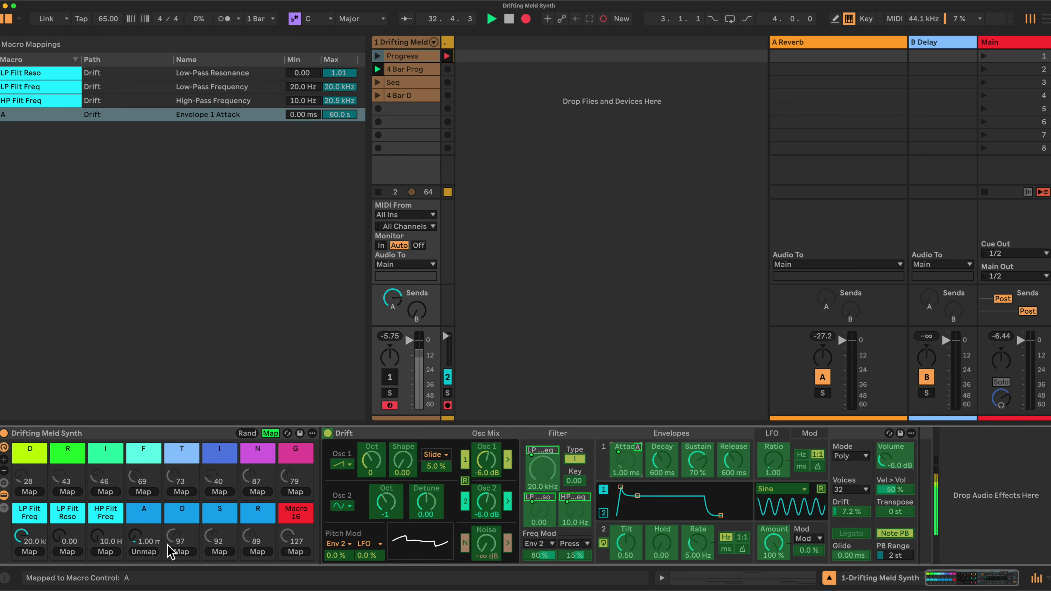
left_click(671, 460)
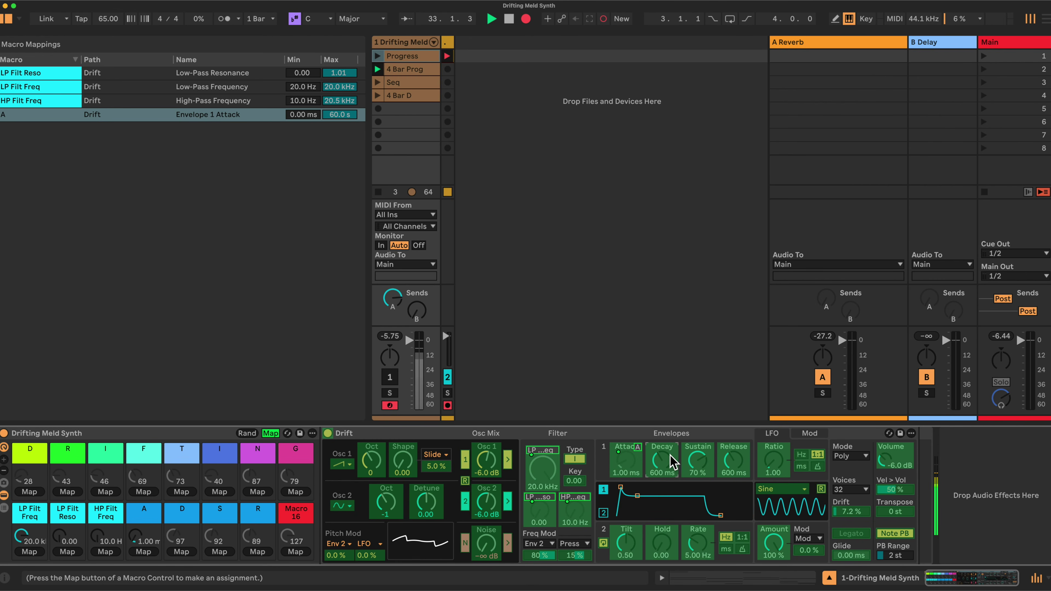
left_click(184, 551)
left_click(697, 456)
left_click(219, 552)
left_click(734, 459)
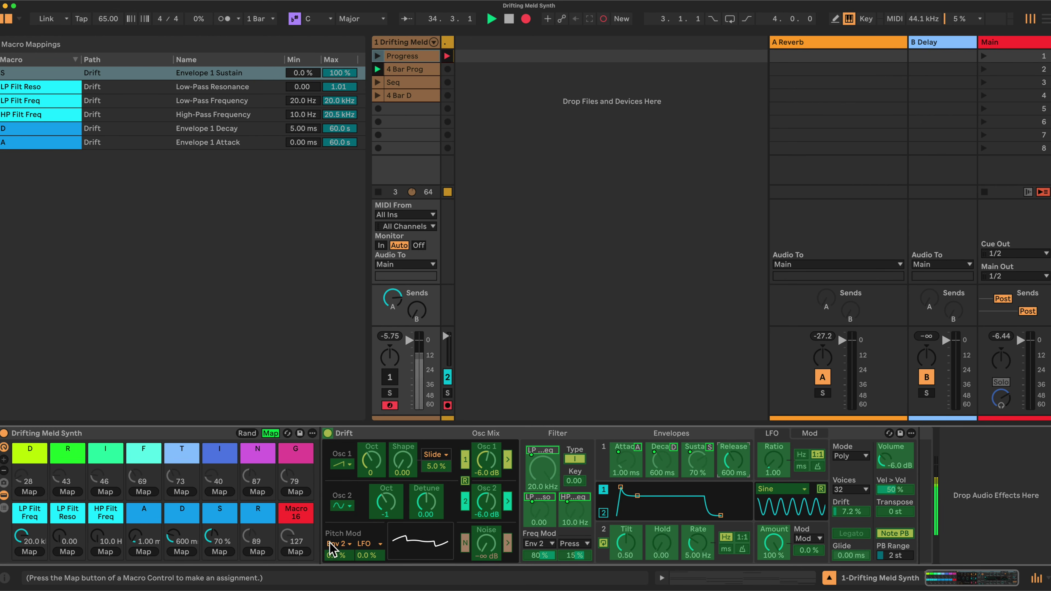
left_click(258, 552)
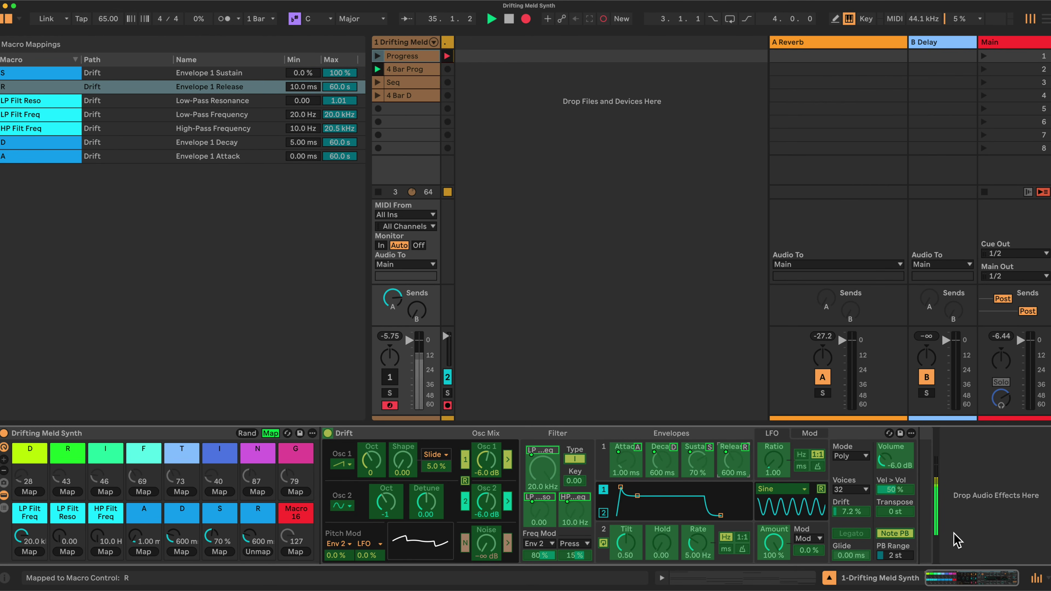
left_click(898, 458)
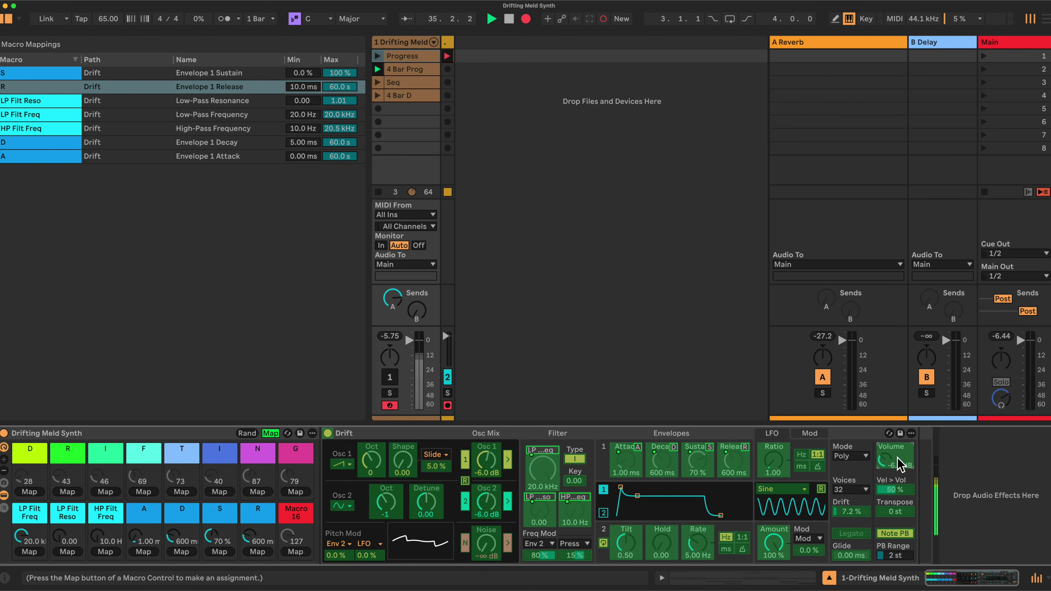
left_click(297, 553)
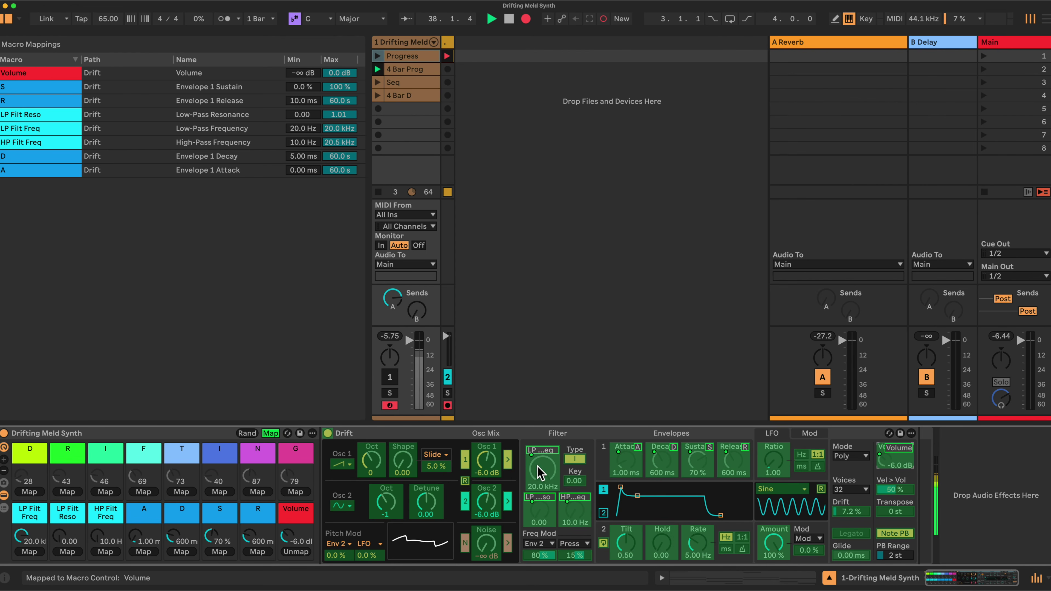
Map the low-pass filter type and the Oscillator 1 waveform to the yellow-green D macro
left_click(580, 459)
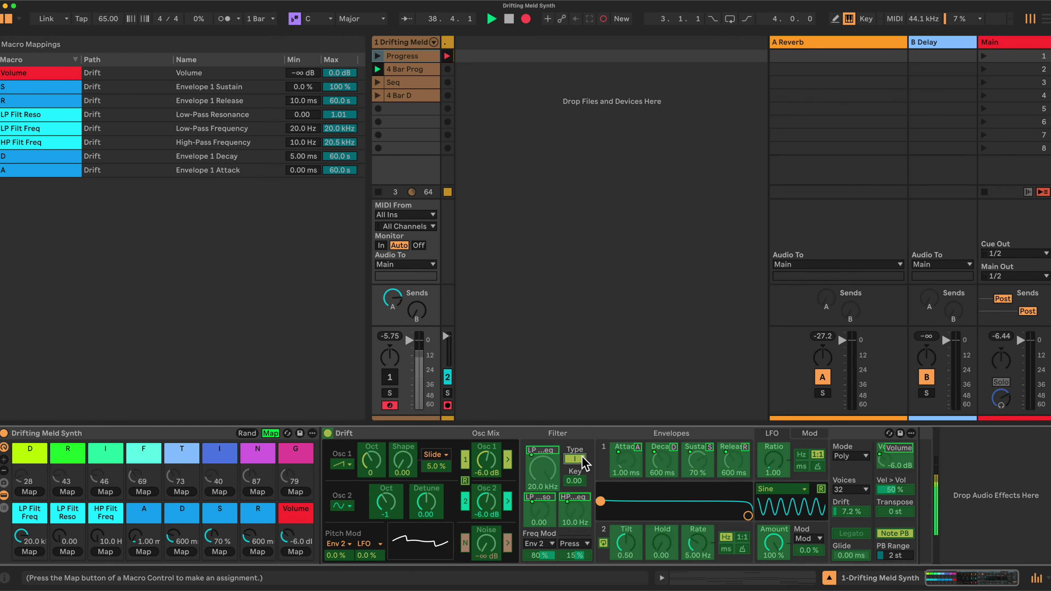
left_click(30, 493)
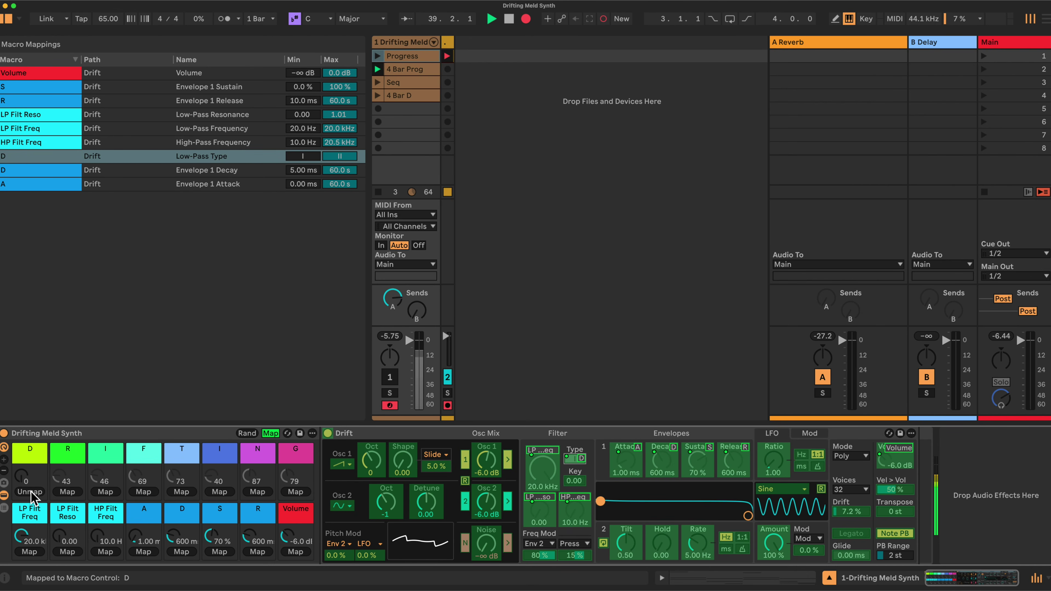
left_click(346, 465)
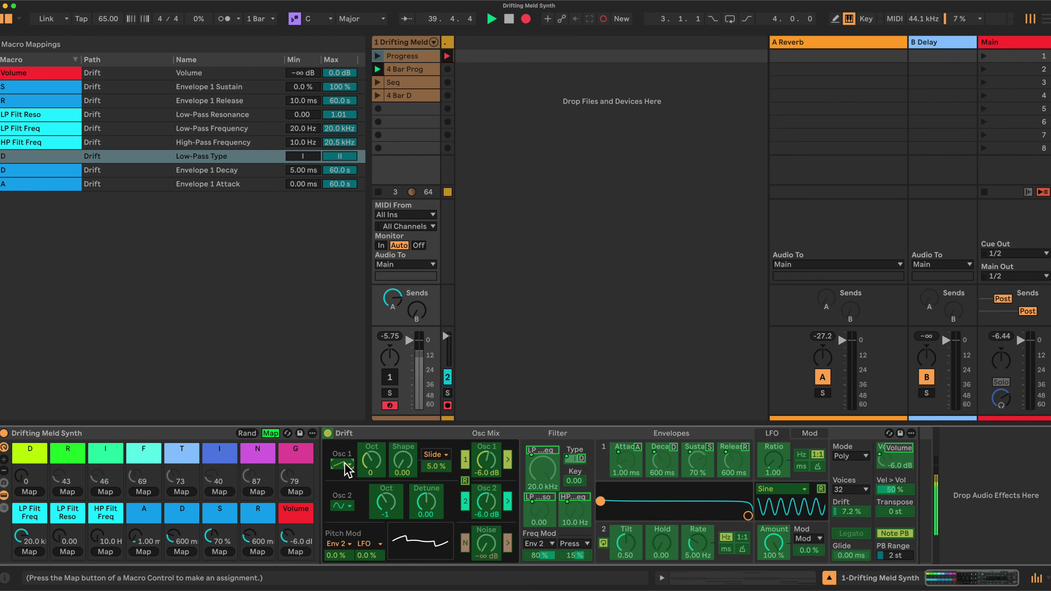
left_click(31, 492)
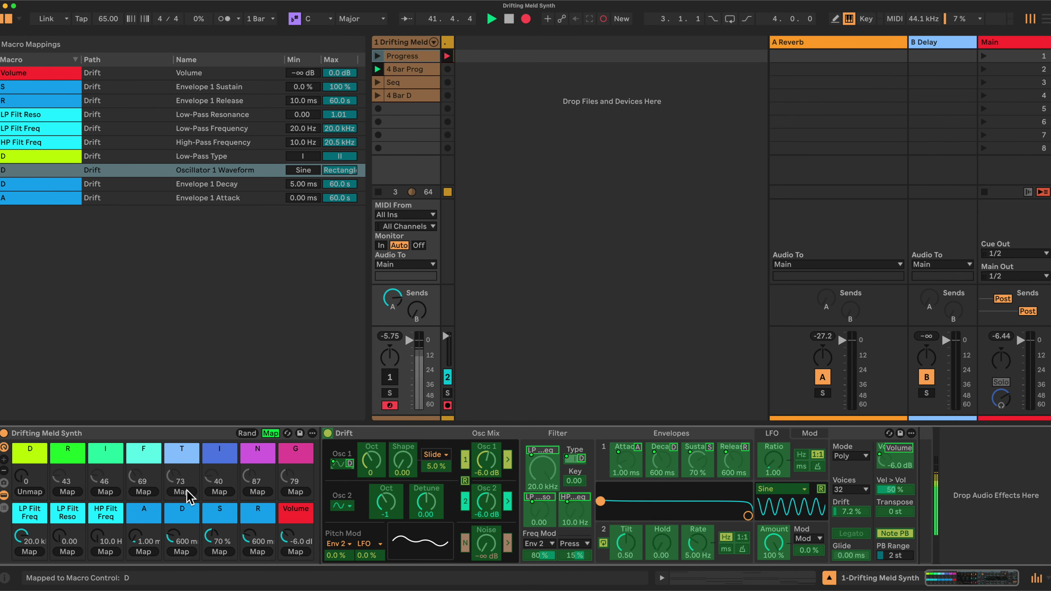
Map the filter's Env 2 frequency modulation amount and the Oscillator 1 octave to the green R macro
left_click(537, 556)
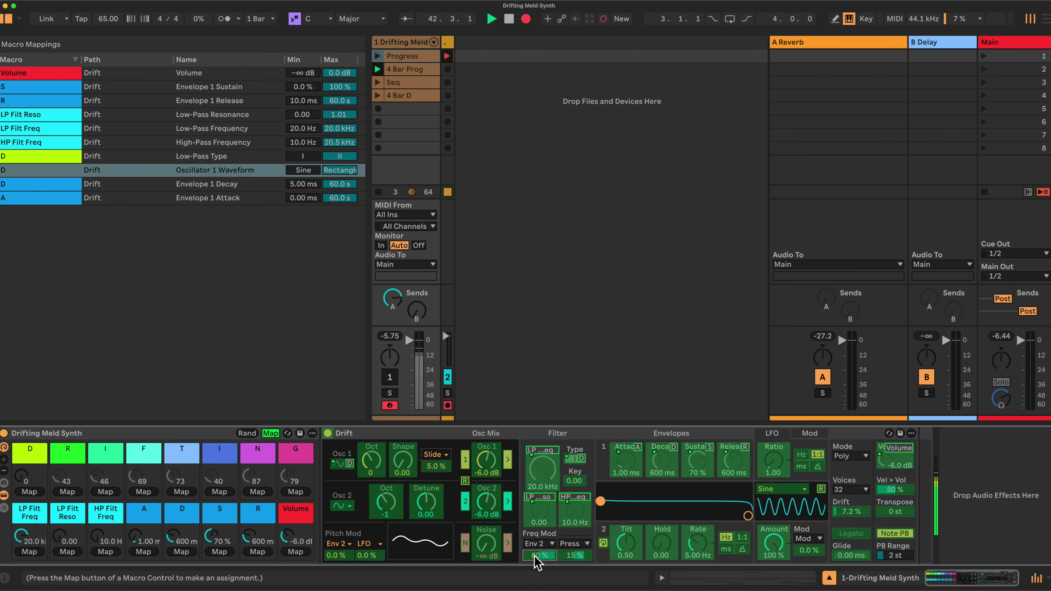
left_click(67, 492)
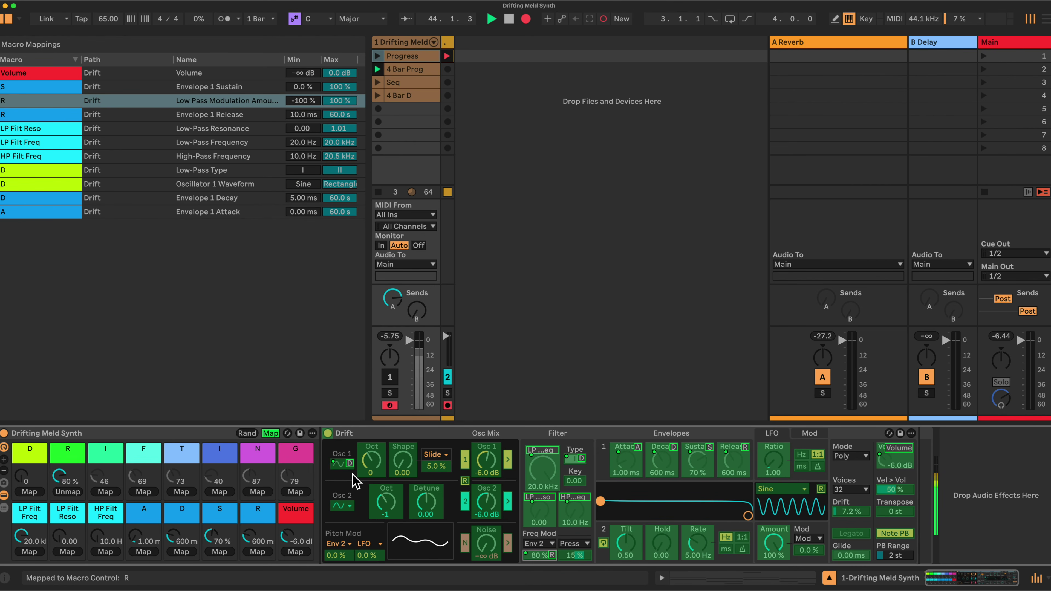
left_click(372, 462)
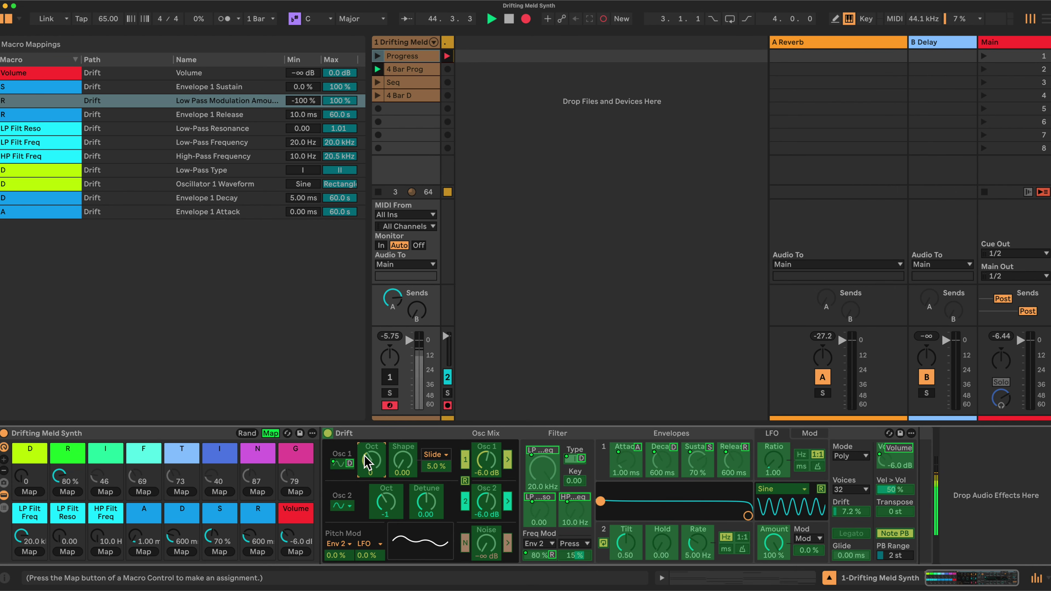
left_click(72, 493)
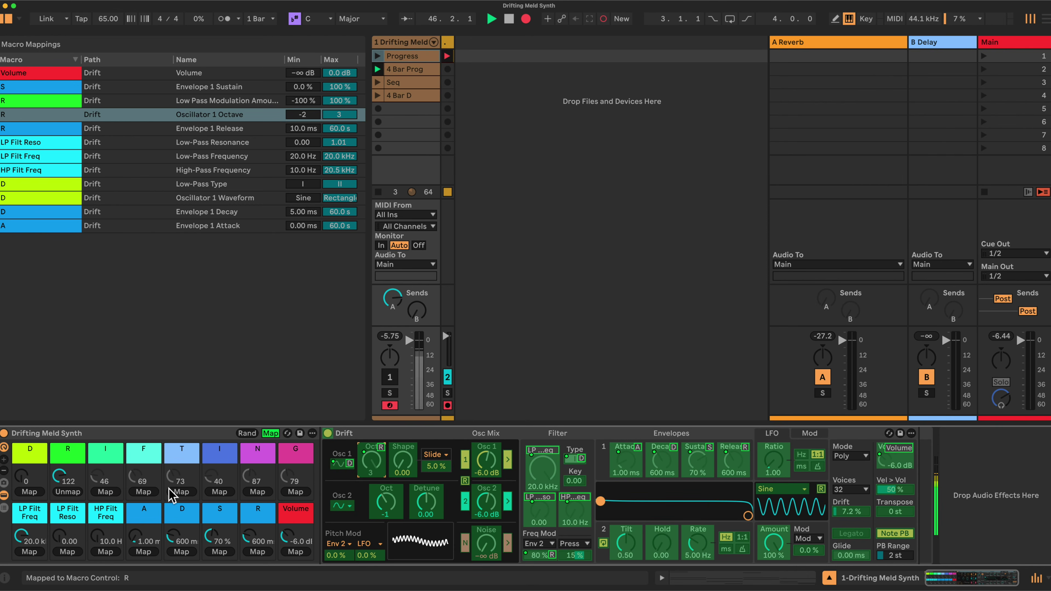
Map the Oscillator 1 shape and the Drift amount to the first I macro
left_click(401, 466)
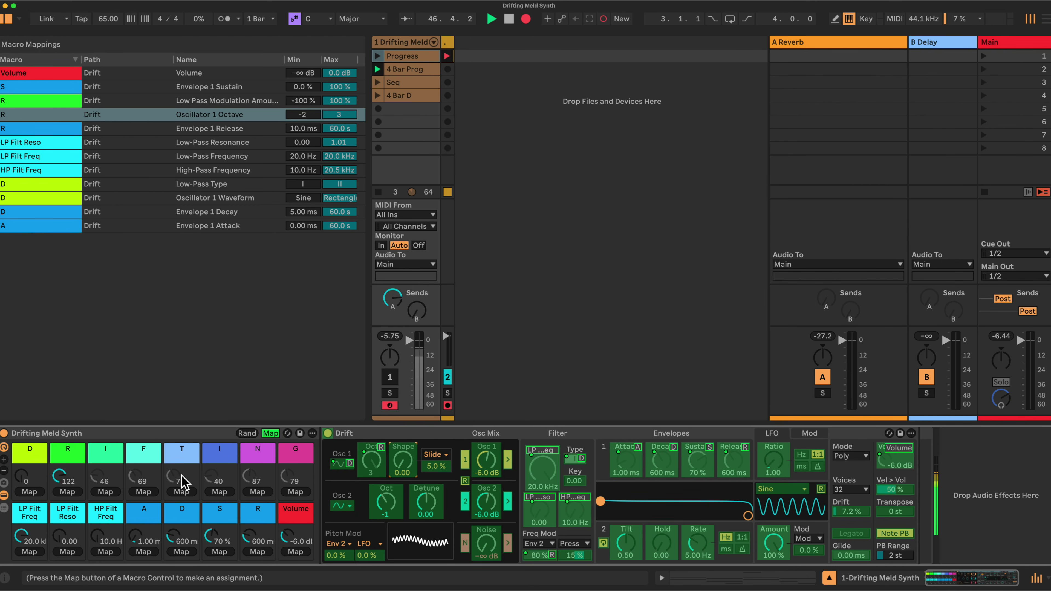
left_click(111, 493)
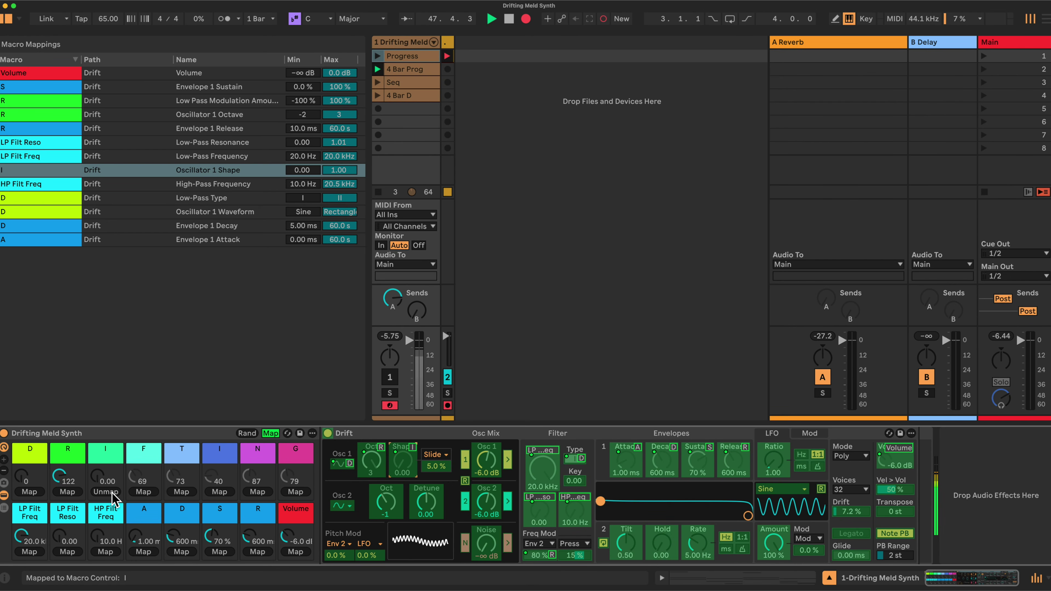
left_click(857, 518)
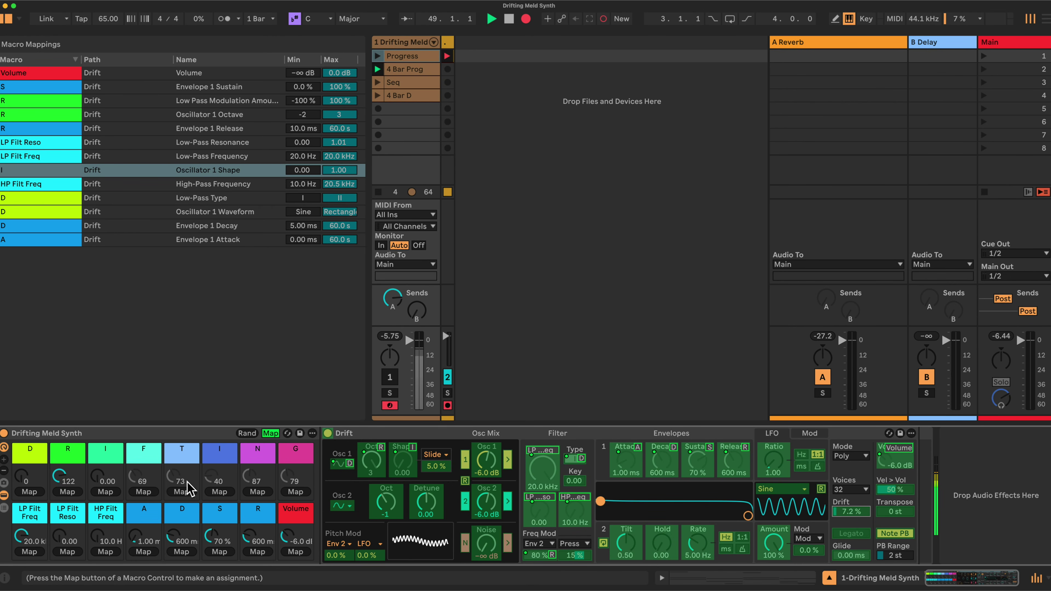
left_click(106, 491)
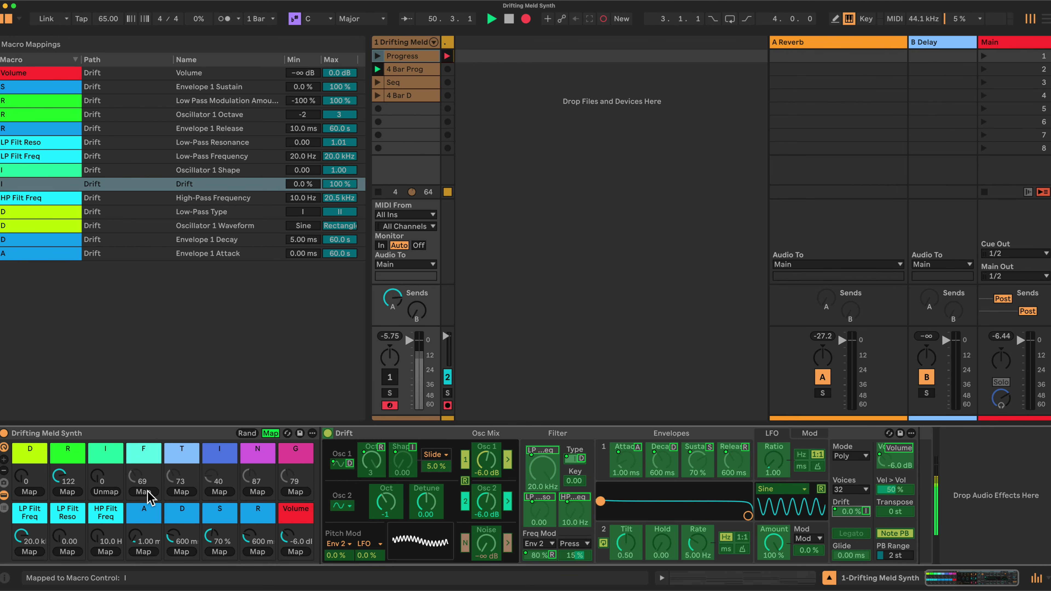
Map the Oscillator 2 waveform, the Oscillator 1 gain and the cycling envelope rate to the F macro
left_click(345, 504)
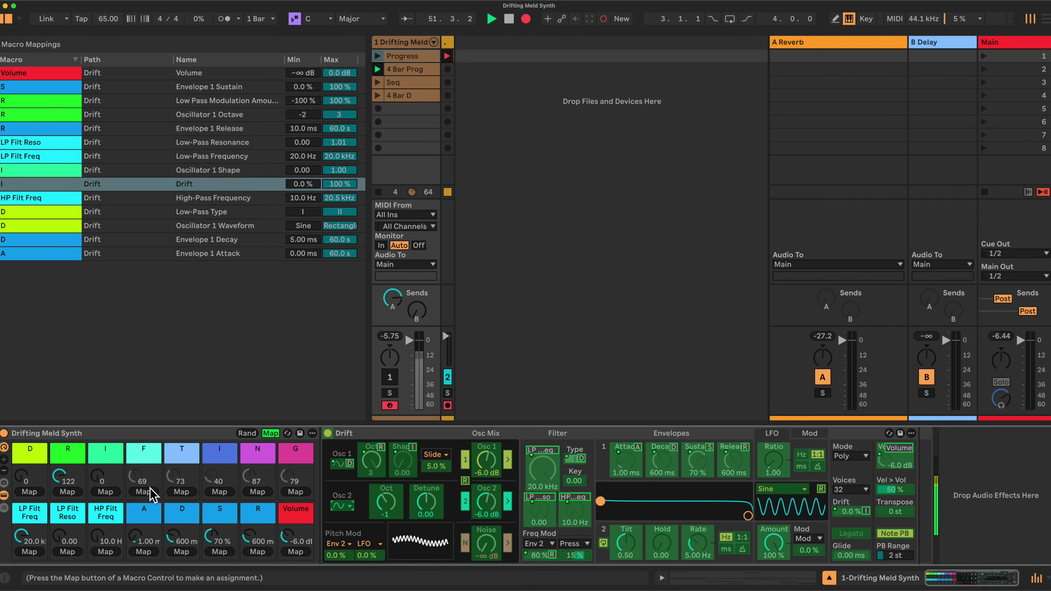
left_click(144, 492)
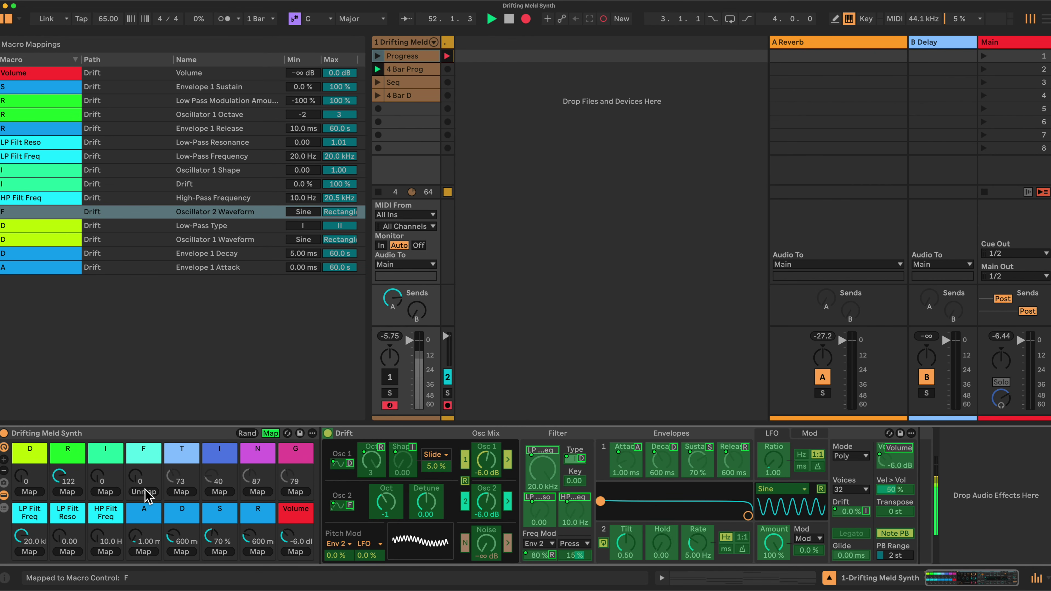
left_click(488, 466)
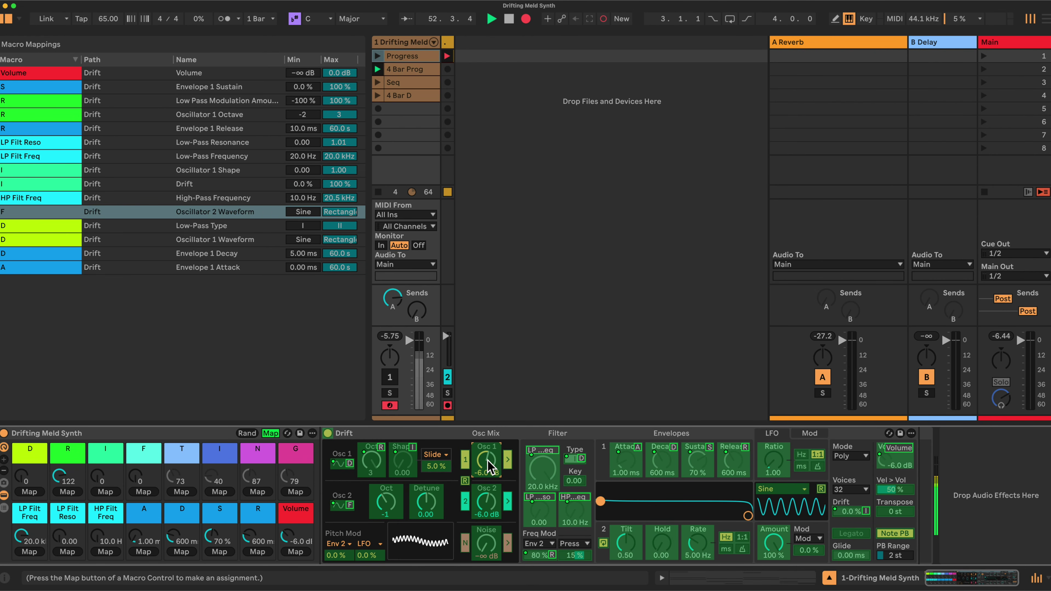
left_click(144, 492)
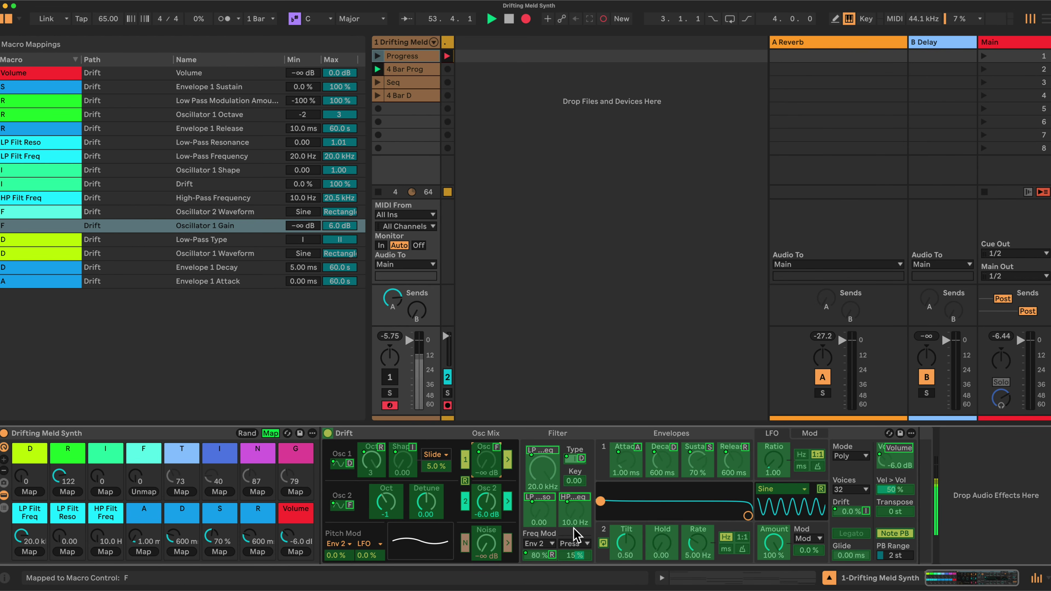
left_click(697, 548)
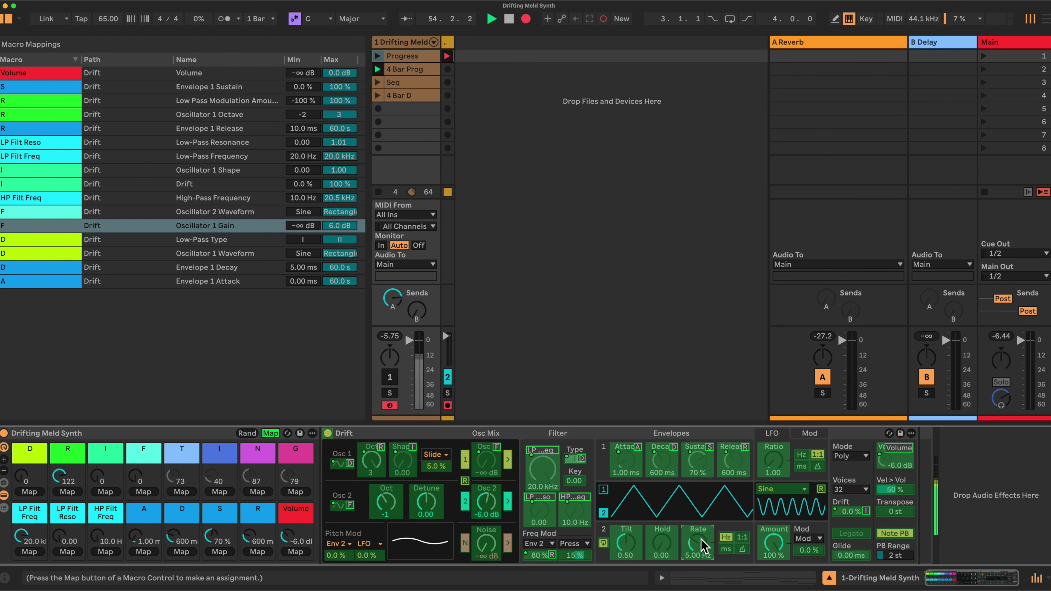
left_click(141, 492)
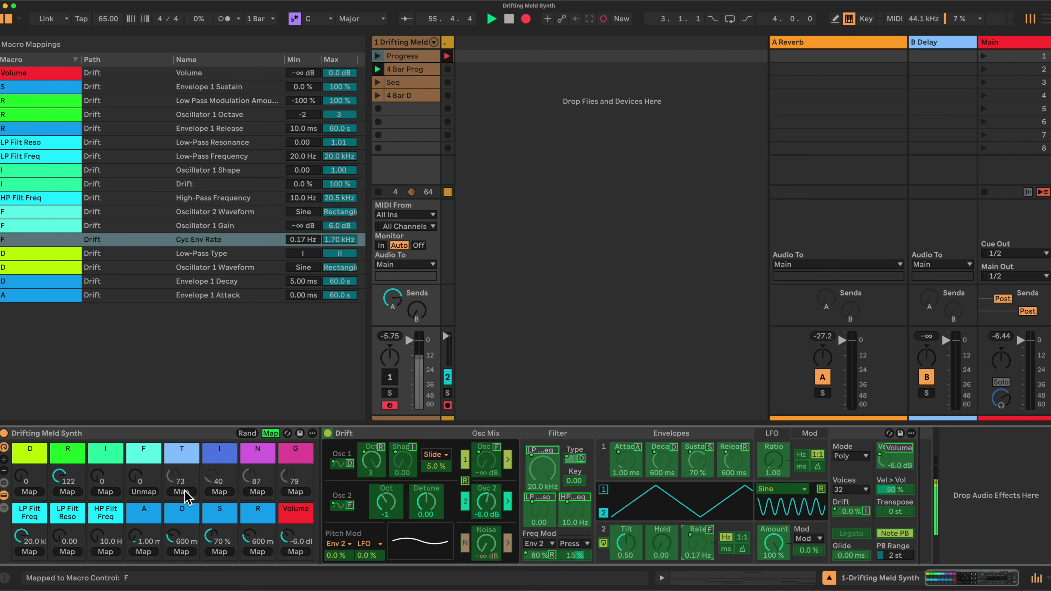
Map the Oscillator 2 octave, the Oscillator 2 gain and the noise gain to the T macro
left_click(387, 502)
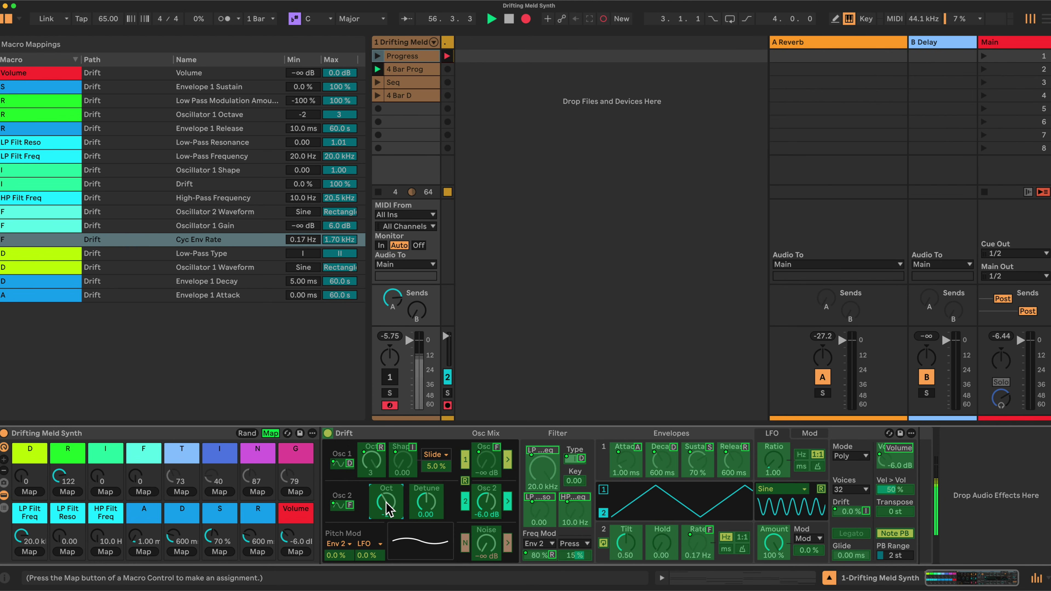
left_click(182, 492)
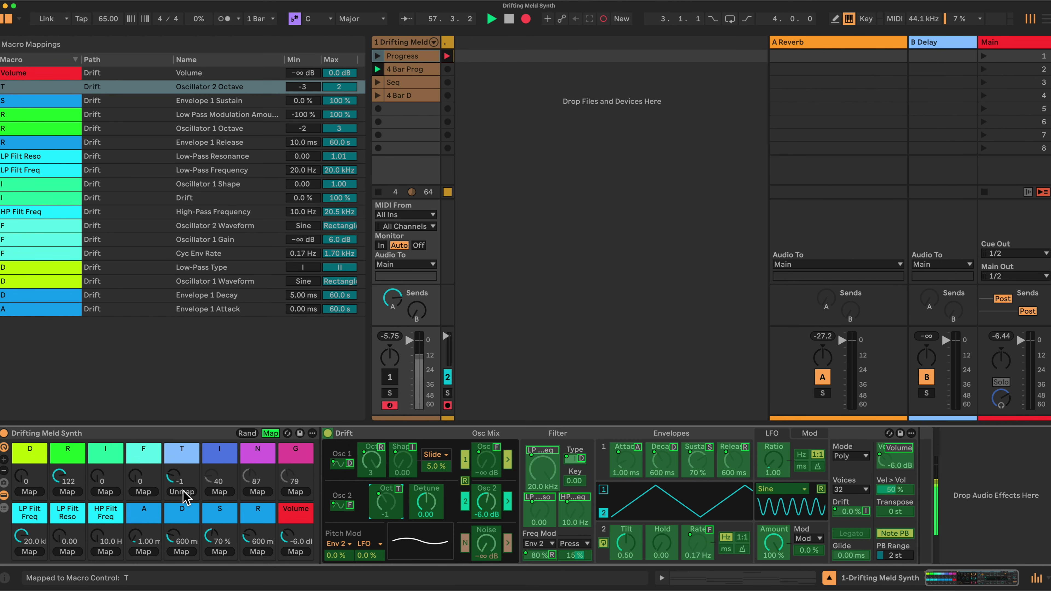
left_click(484, 502)
left_click(181, 492)
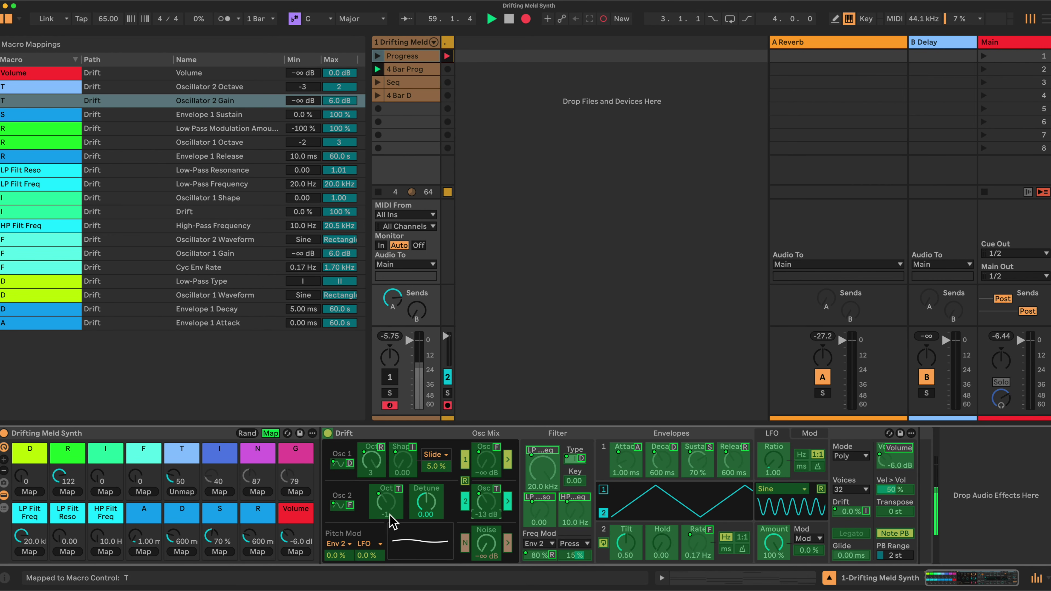
left_click(487, 543)
left_click(192, 491)
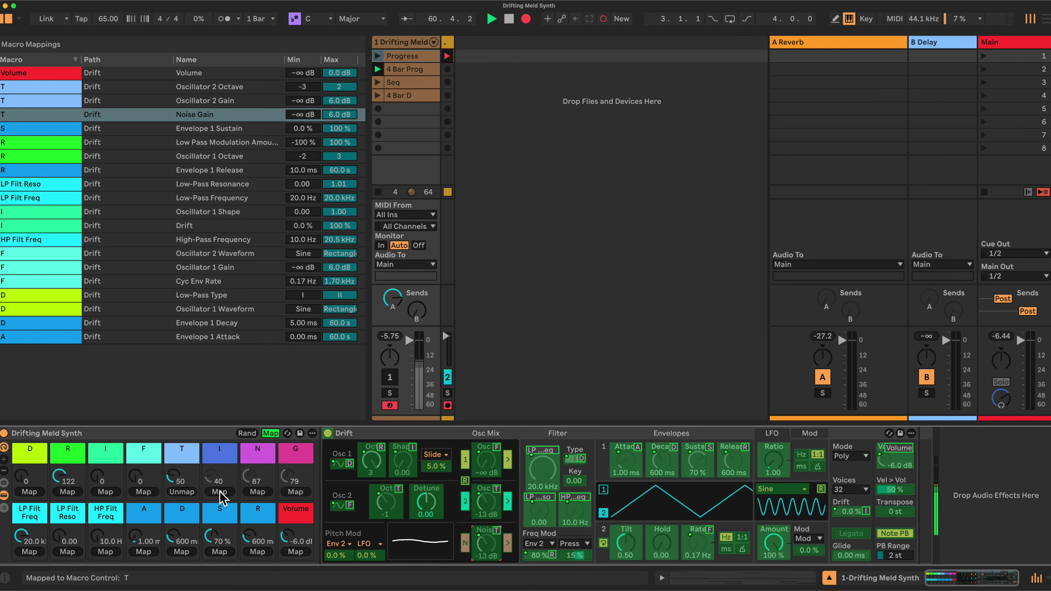
Map the Oscillator 2 detune to the blue I macro, and the LFO pitch modulation amount and cycling envelope tilt to the N macro
left_click(432, 504)
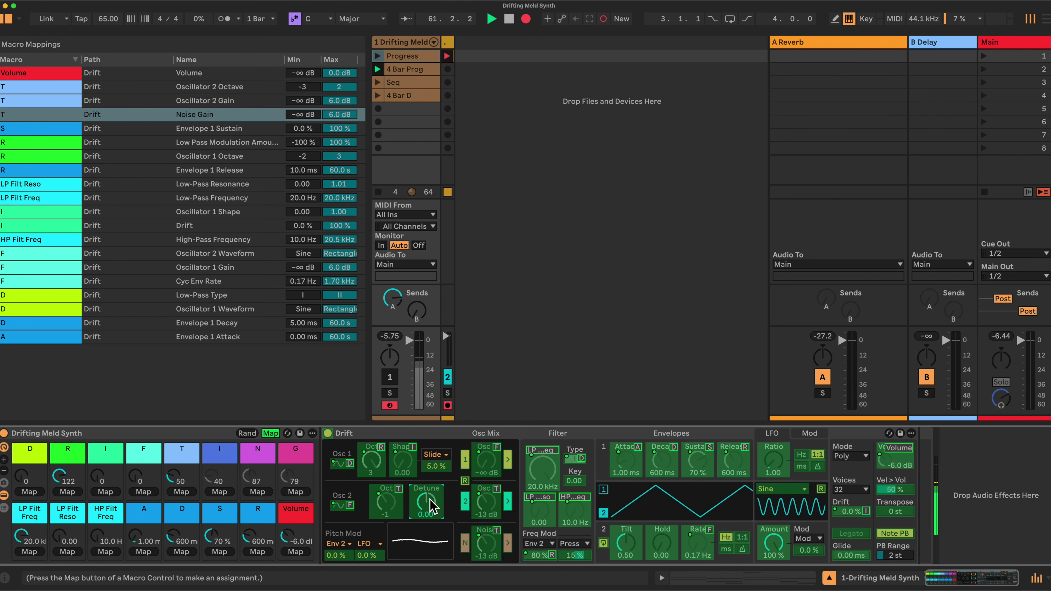
left_click(222, 492)
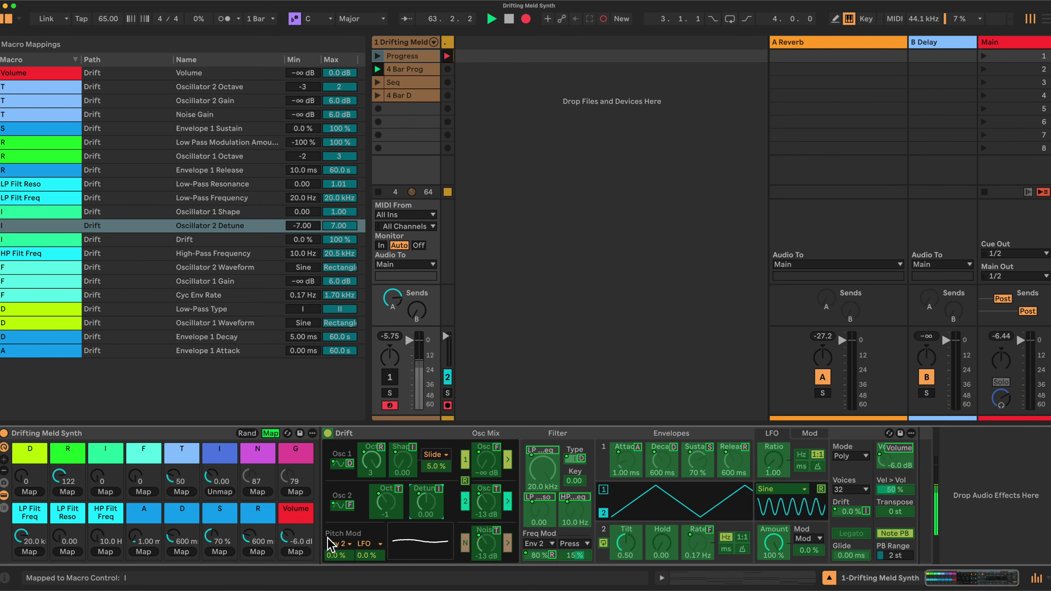
left_click(367, 556)
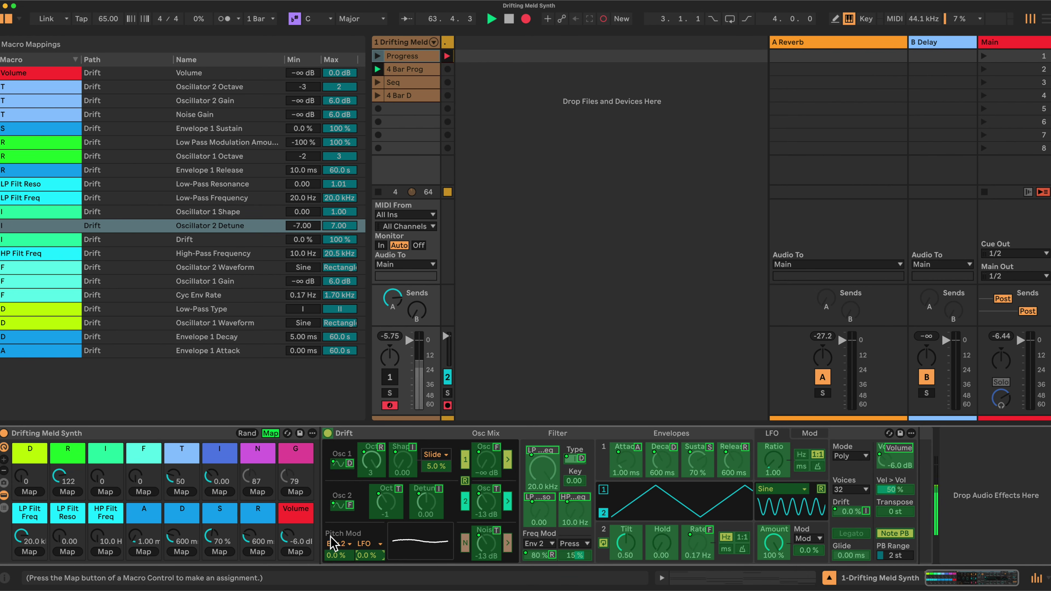
left_click(260, 491)
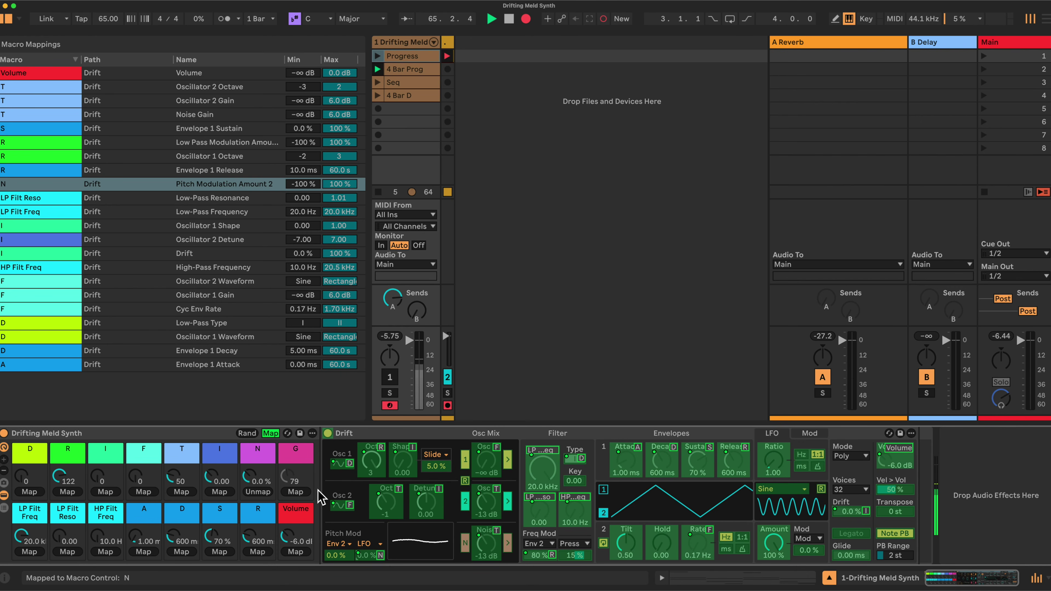
left_click(625, 548)
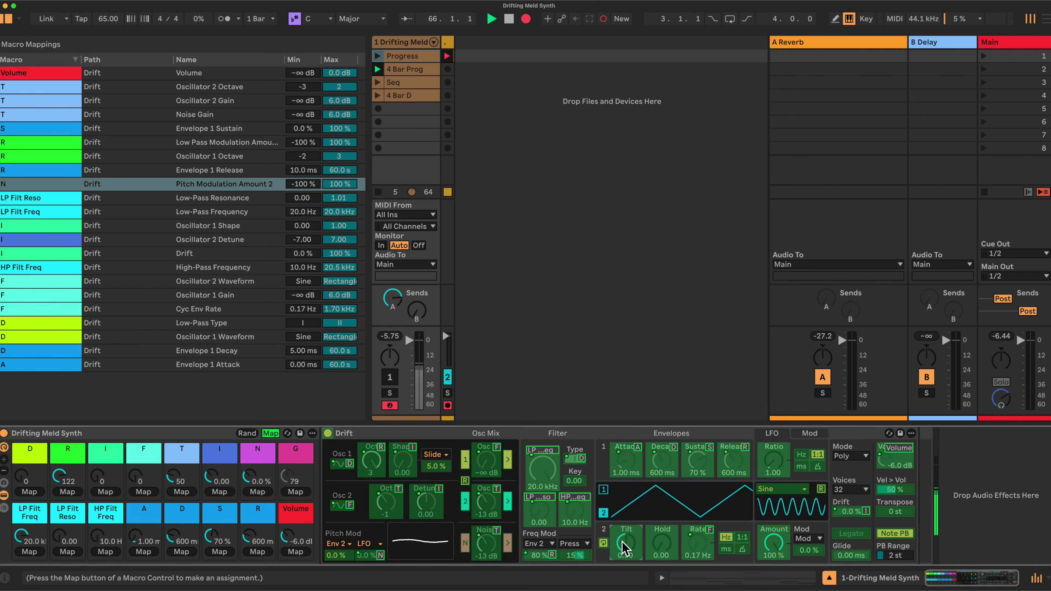
left_click(258, 491)
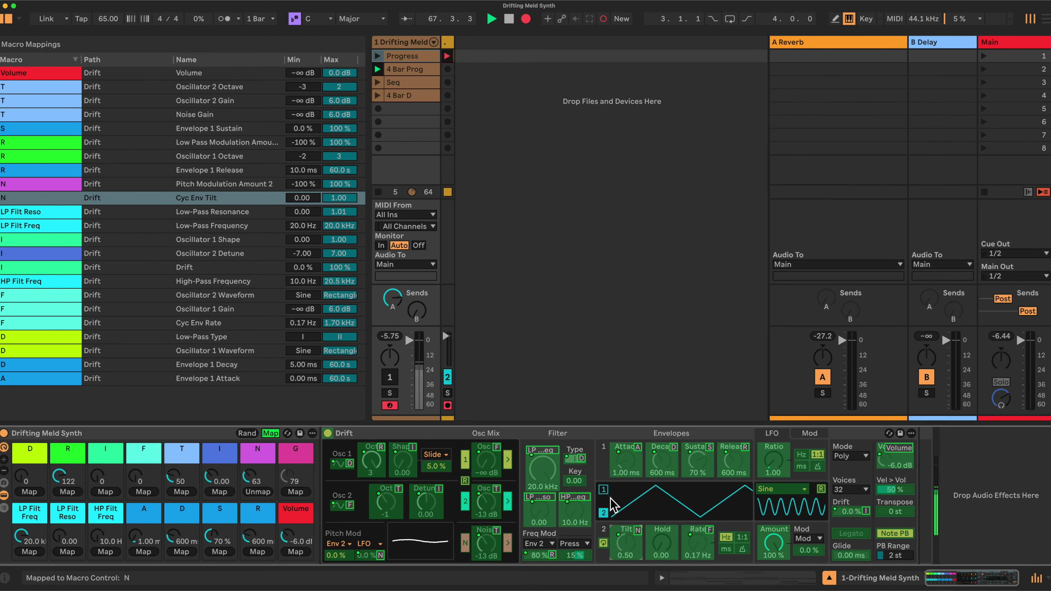
Map the LFO amount to the G macro and leave macro mapping mode
left_click(771, 550)
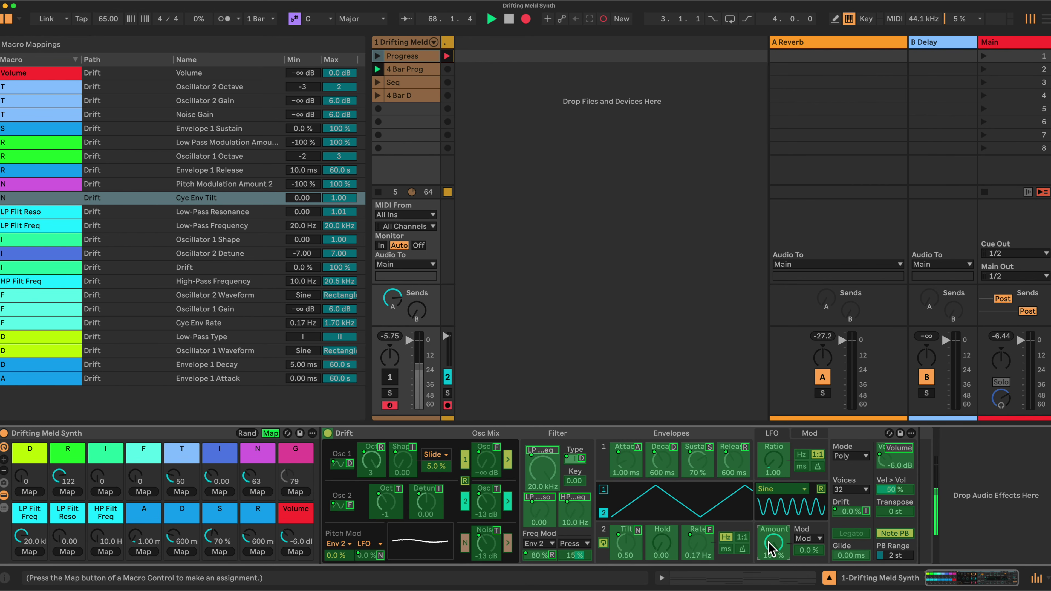
left_click(295, 492)
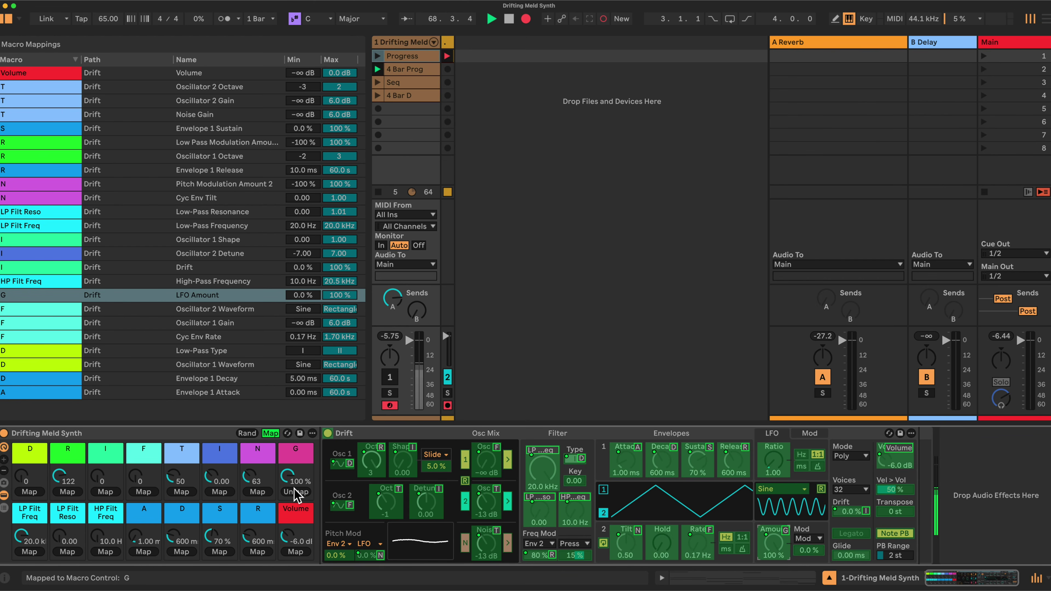
left_click(270, 434)
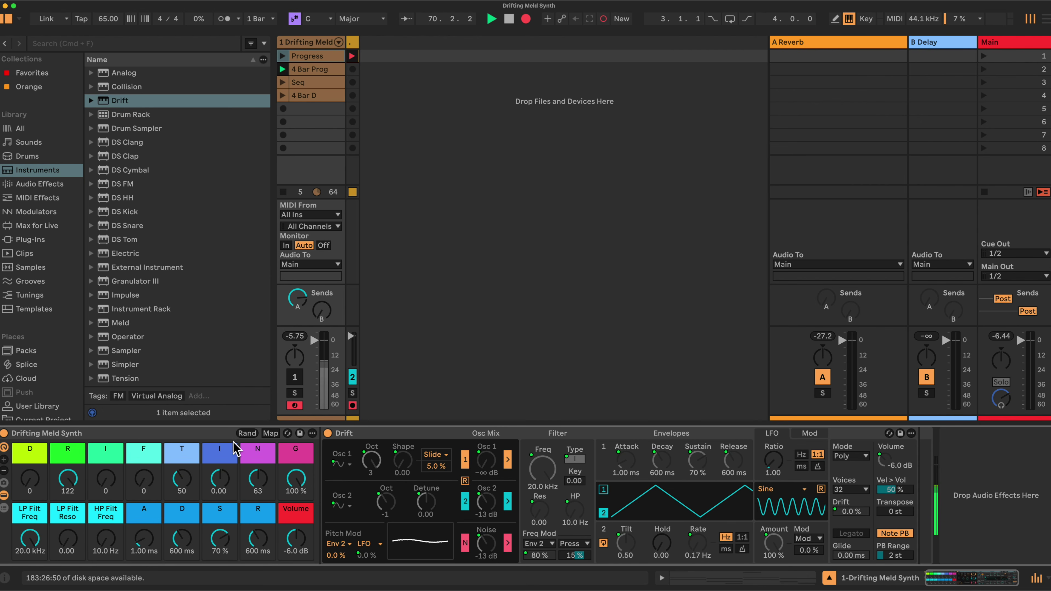
Show the rack's chain list and add a Meld instrument as a new chain below Drift
left_click(3, 511)
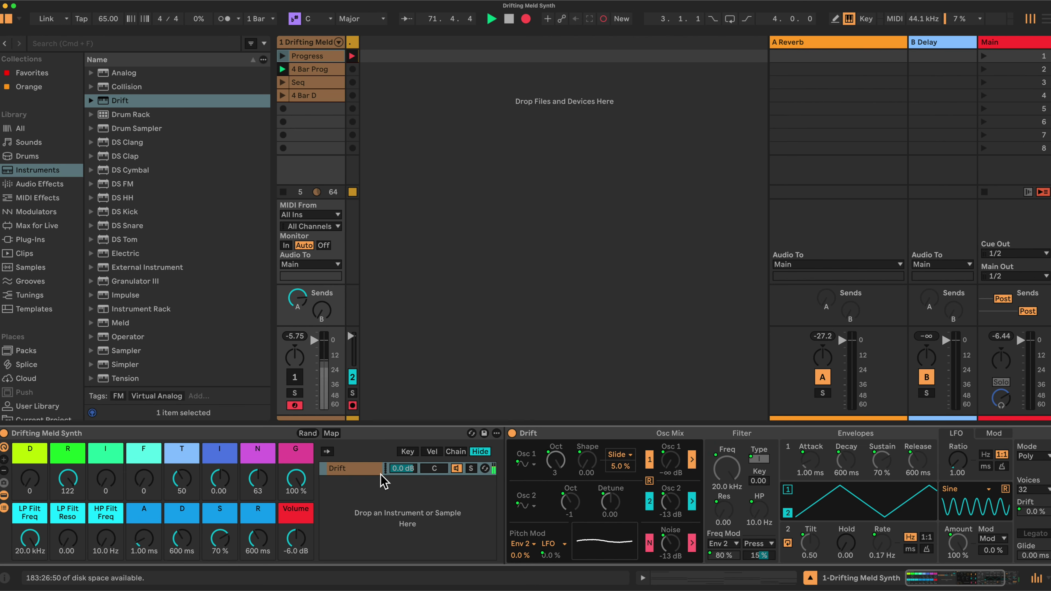
scroll(213, 322, "down", 1)
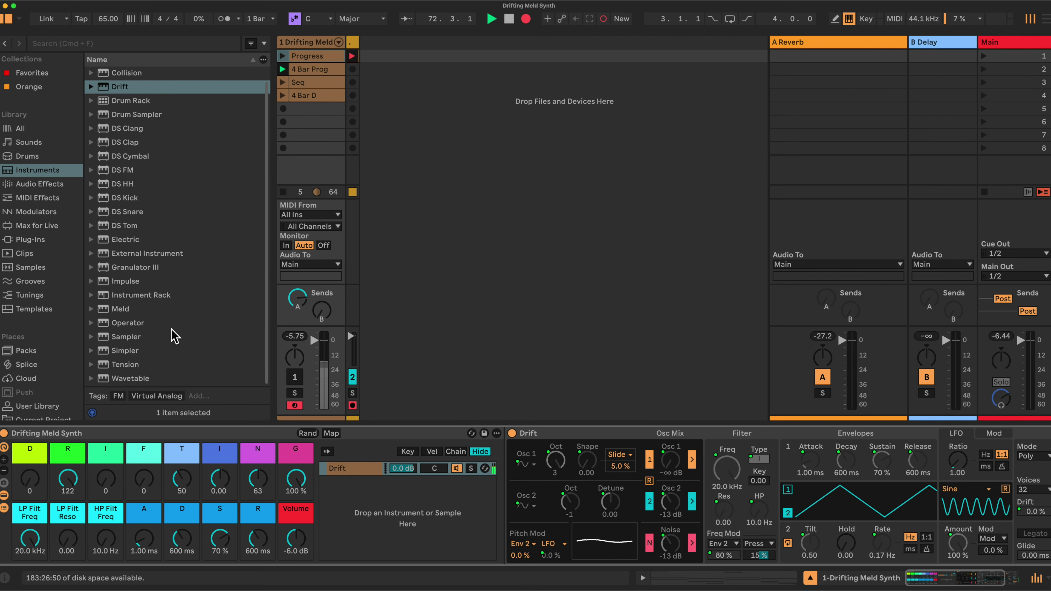
scroll(122, 309, "up", 1)
left_click_drag(123, 322, 338, 512)
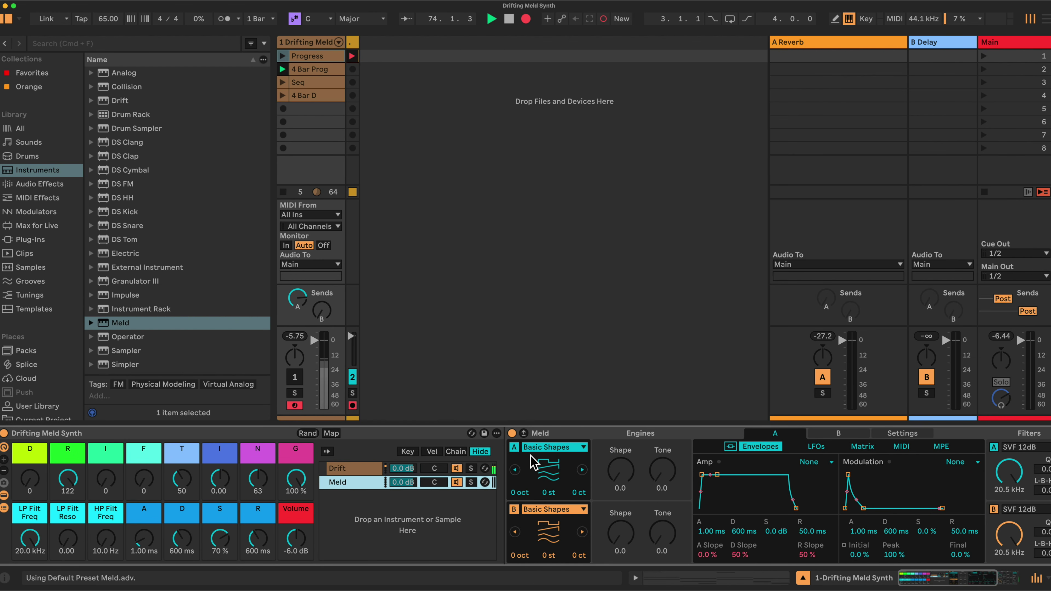
In Meld's engine A modulation matrix, set the LFO 1 amount to 10 for filter frequency and 15 for pan
scroll(534, 462, "right", 5)
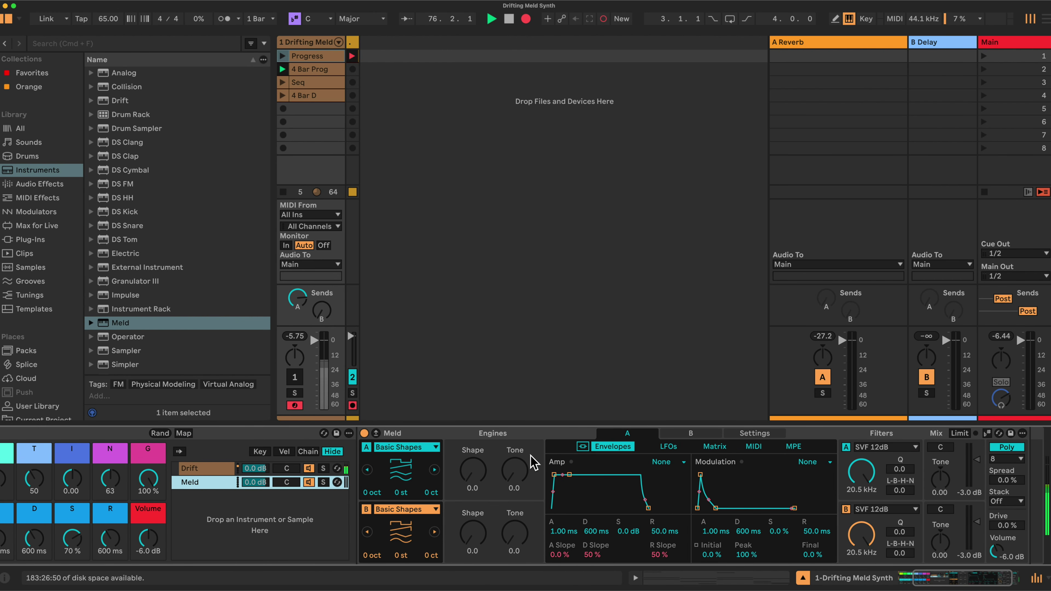
left_click(668, 446)
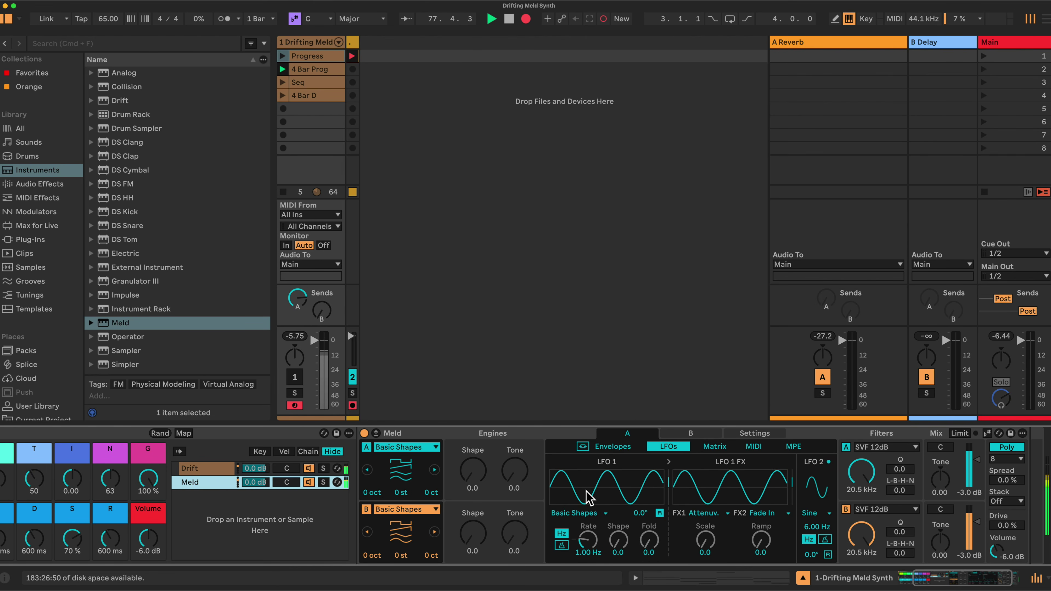
left_click(716, 448)
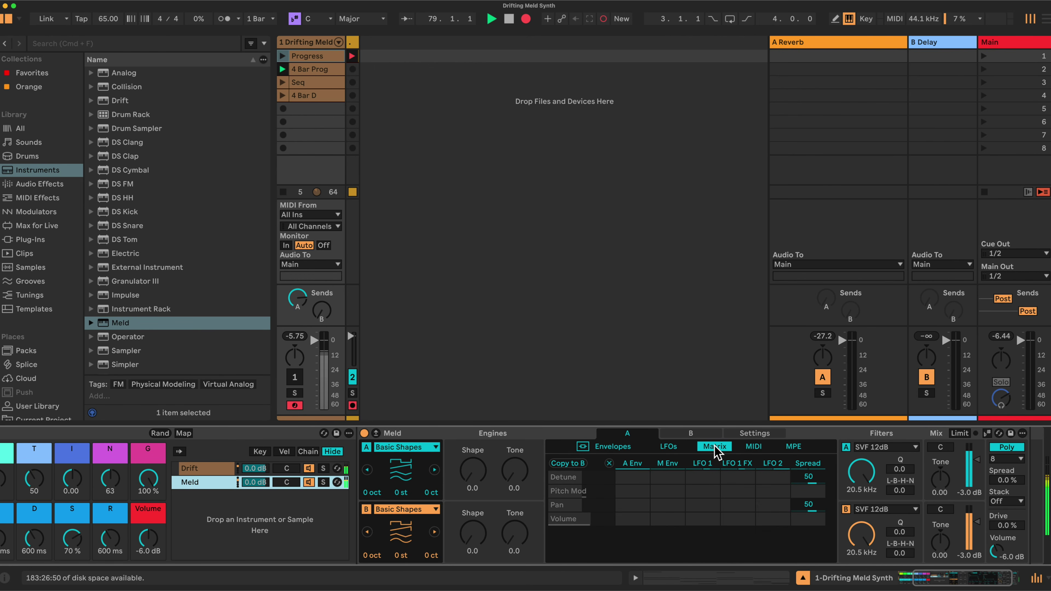
left_click(683, 488)
left_click_drag(867, 471, 867, 497)
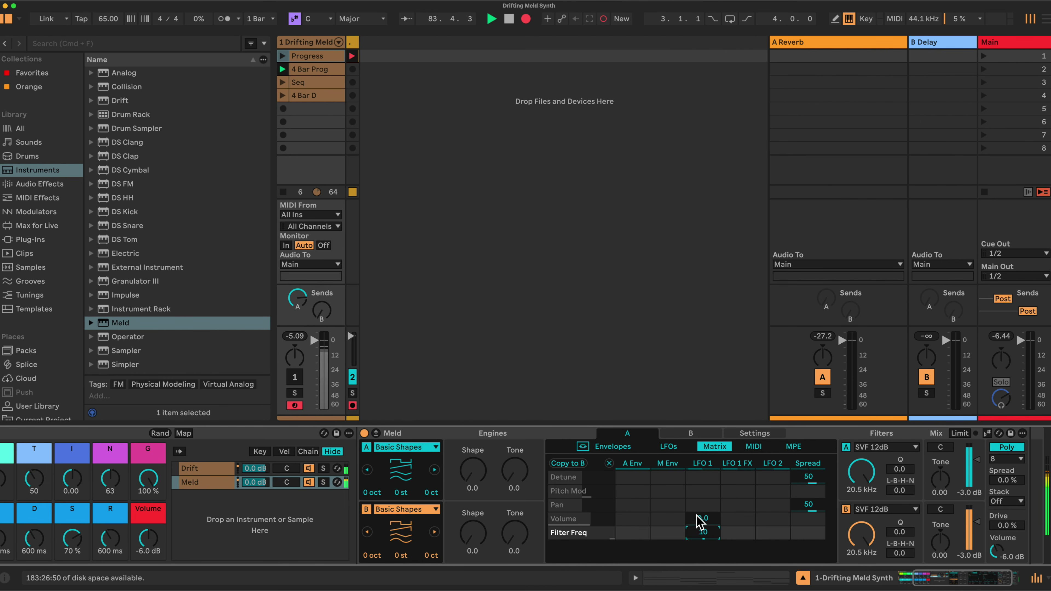
left_click(696, 507)
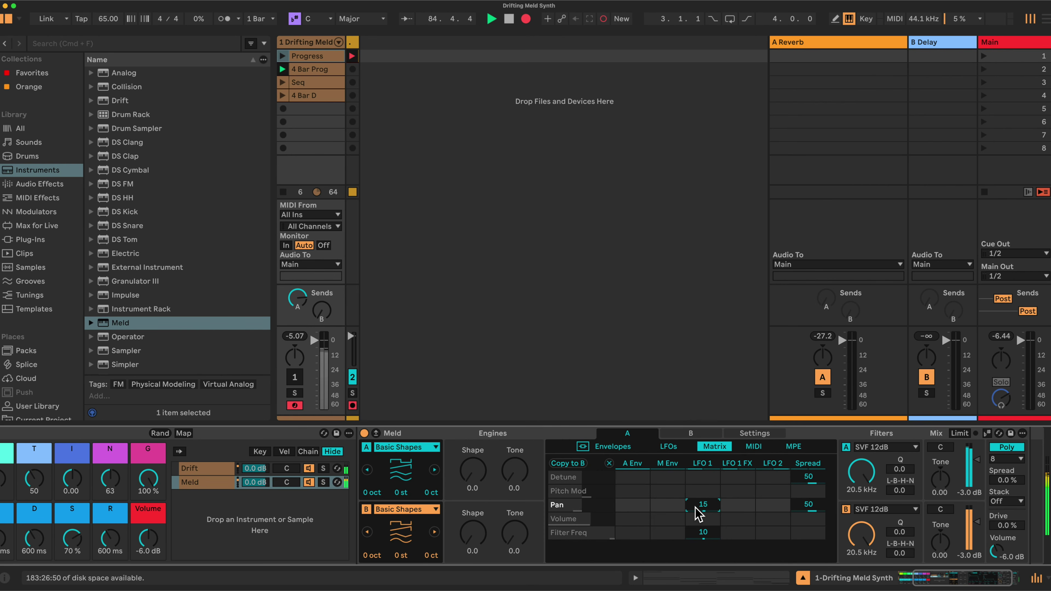
Set engine A's matrix spread to 1.0 for detune and 0.0 for pan
left_click(809, 481)
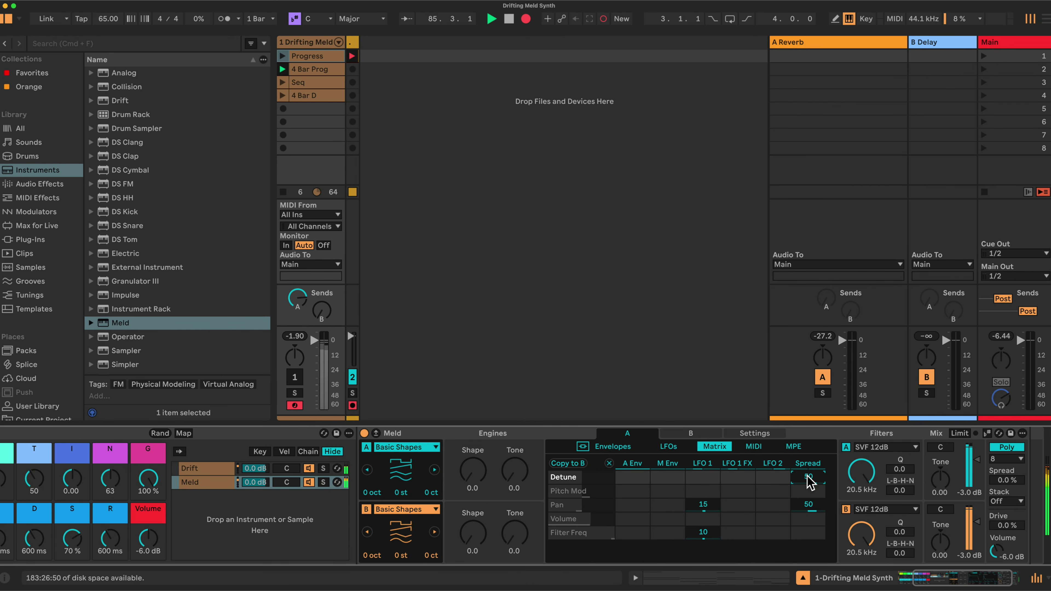
left_click_drag(807, 476, 807, 503)
left_click(808, 503)
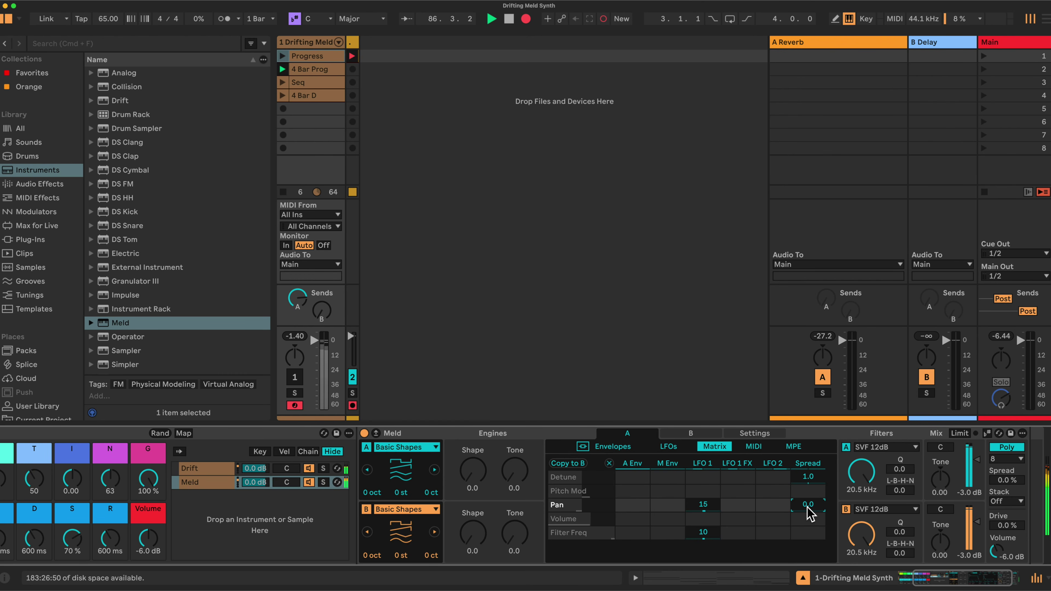
left_click_drag(809, 513, 809, 515)
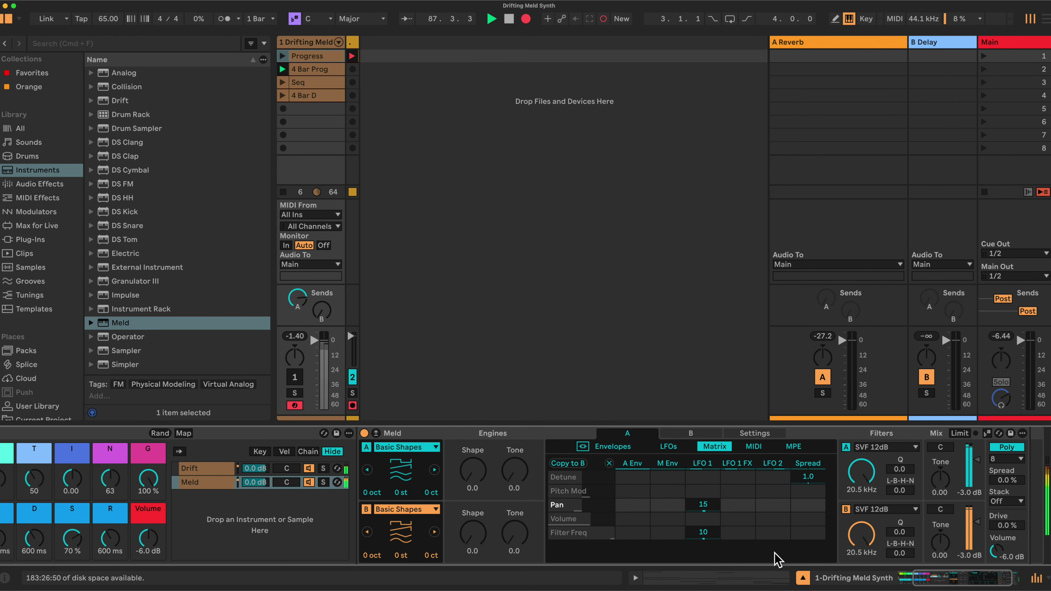
In engine B's matrix, set the LFO 1 pan amount to 5.0, the detune spread to 1.0 and the pan spread to zero
left_click(677, 435)
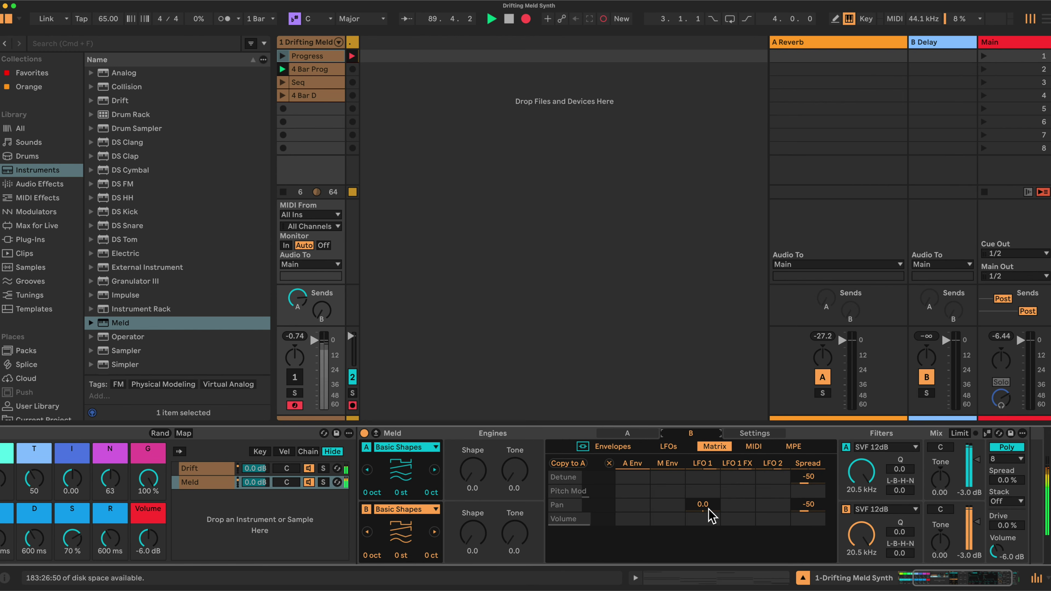
left_click(706, 507)
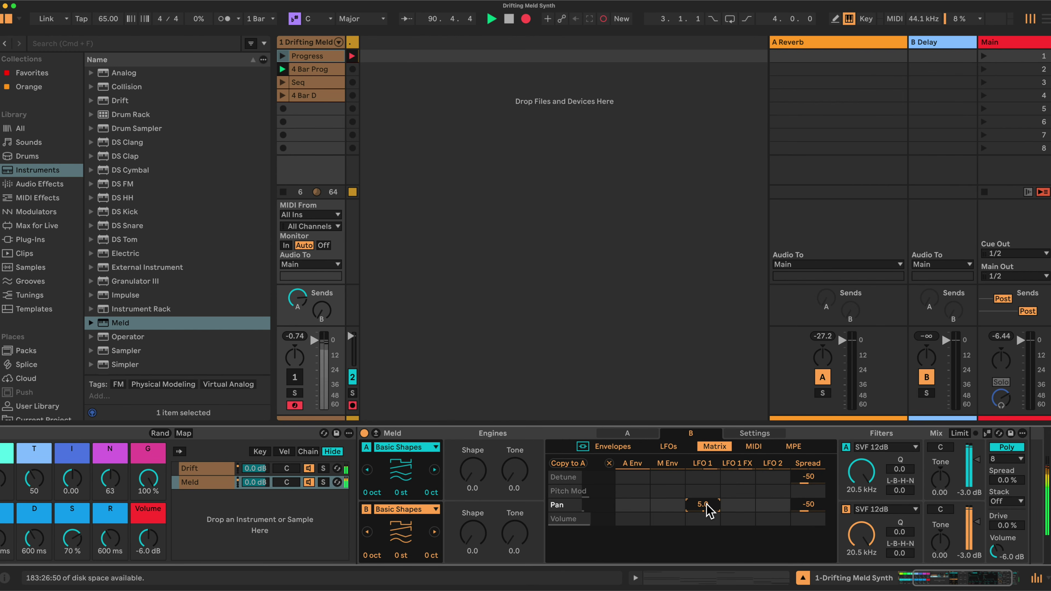
left_click(816, 478)
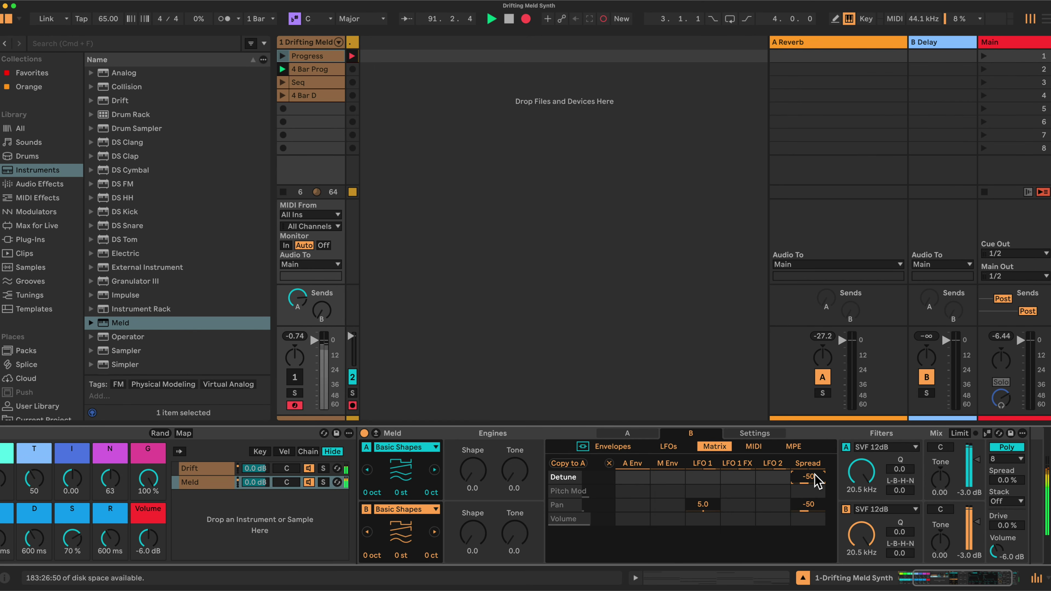
left_click(814, 505)
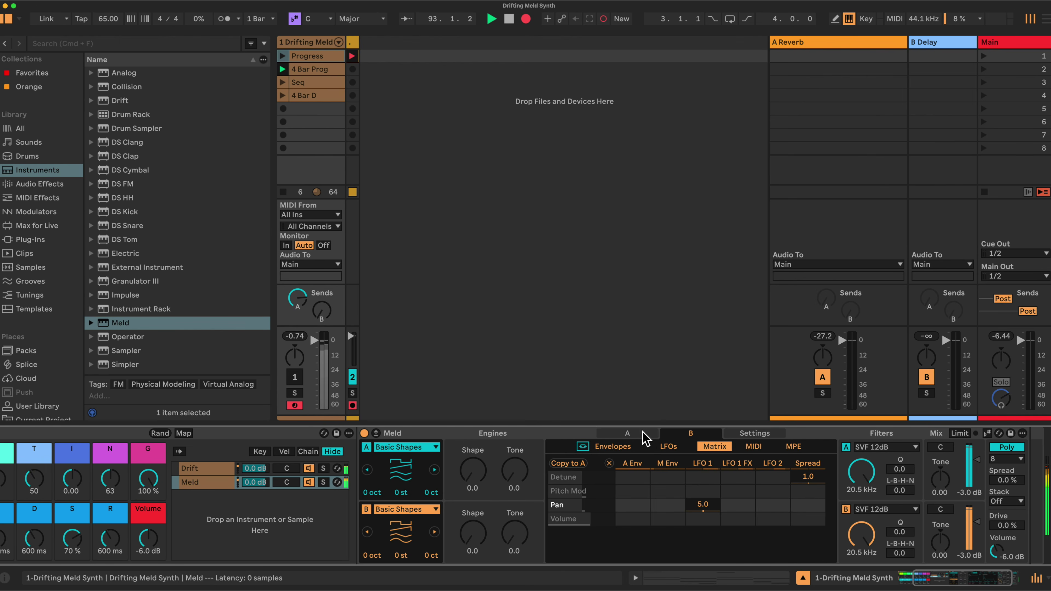
Show engine A's envelopes and turn on Meld's limiter
left_click(611, 449)
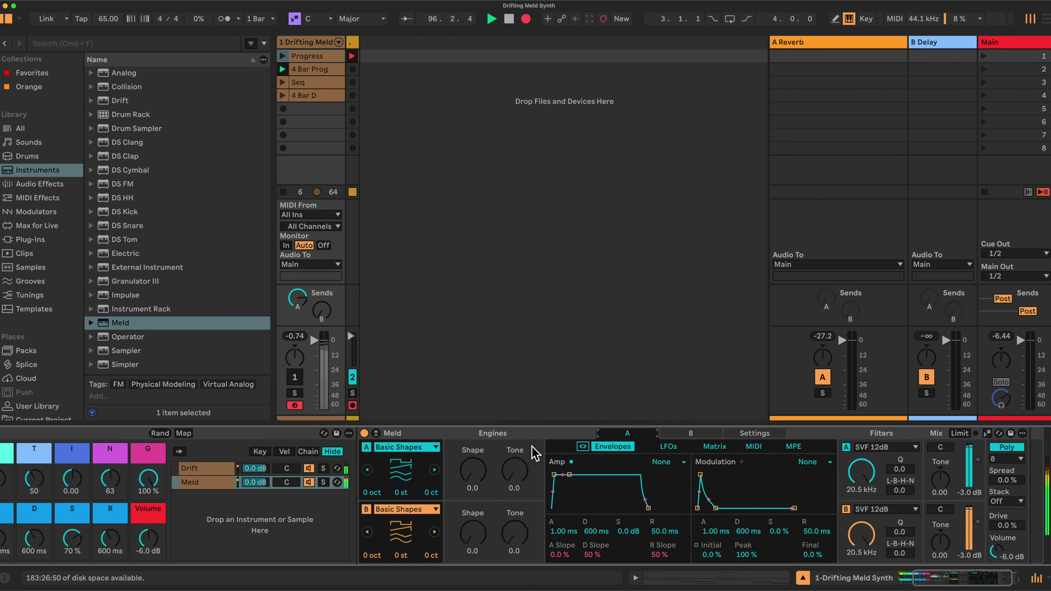
left_click(954, 436)
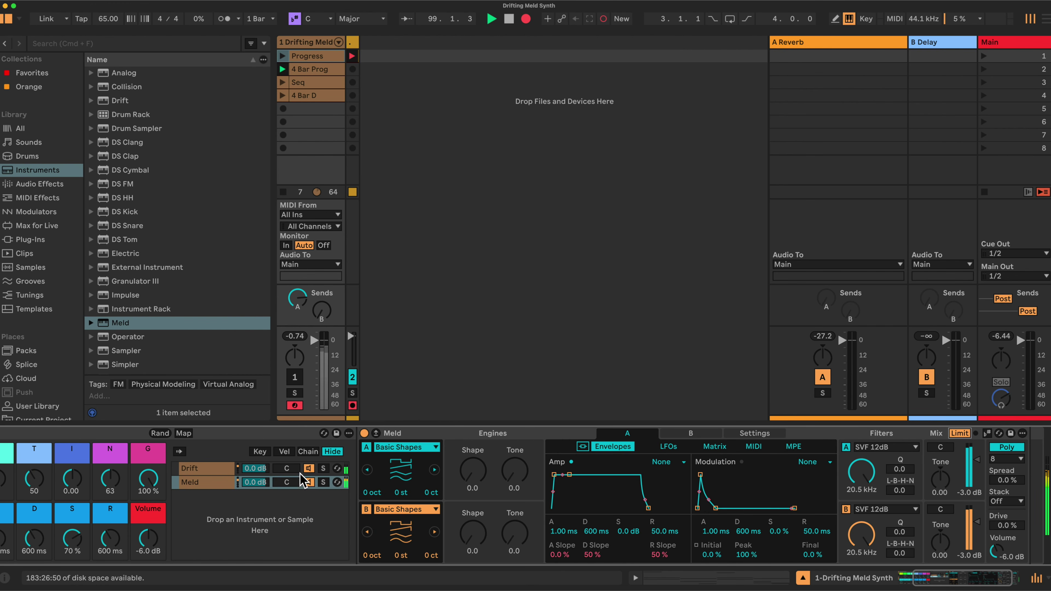
scroll(297, 466, "left", 2)
scroll(297, 466, "left", 5)
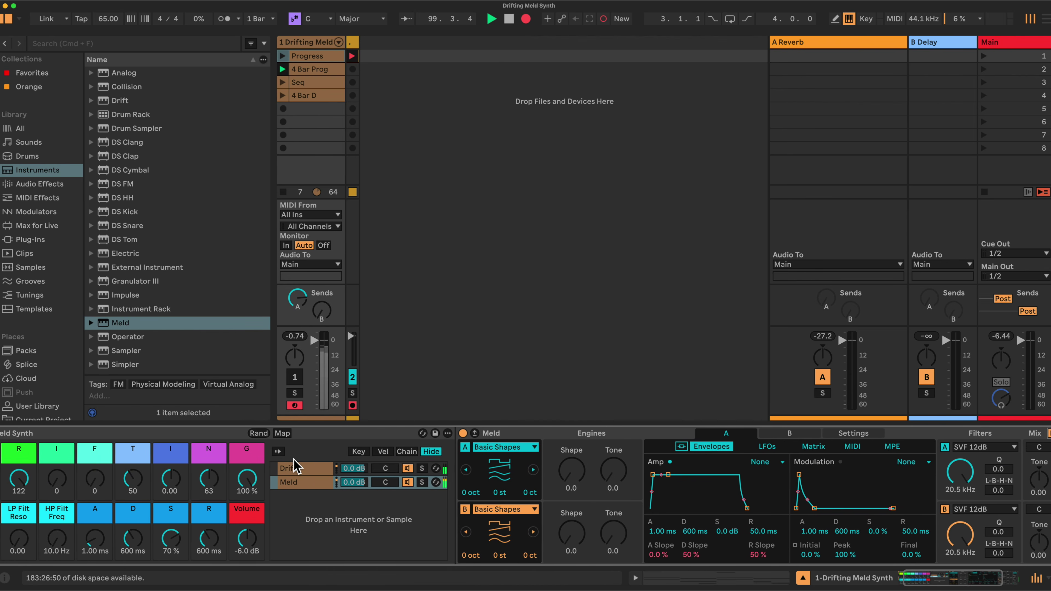
left_click(289, 433)
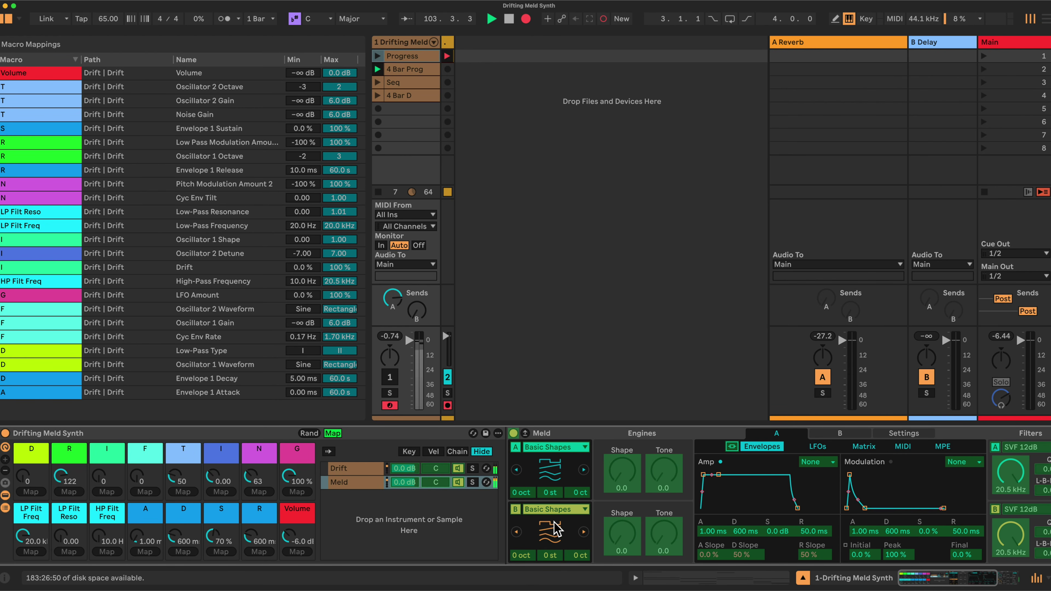
scroll(555, 523, "right", 3)
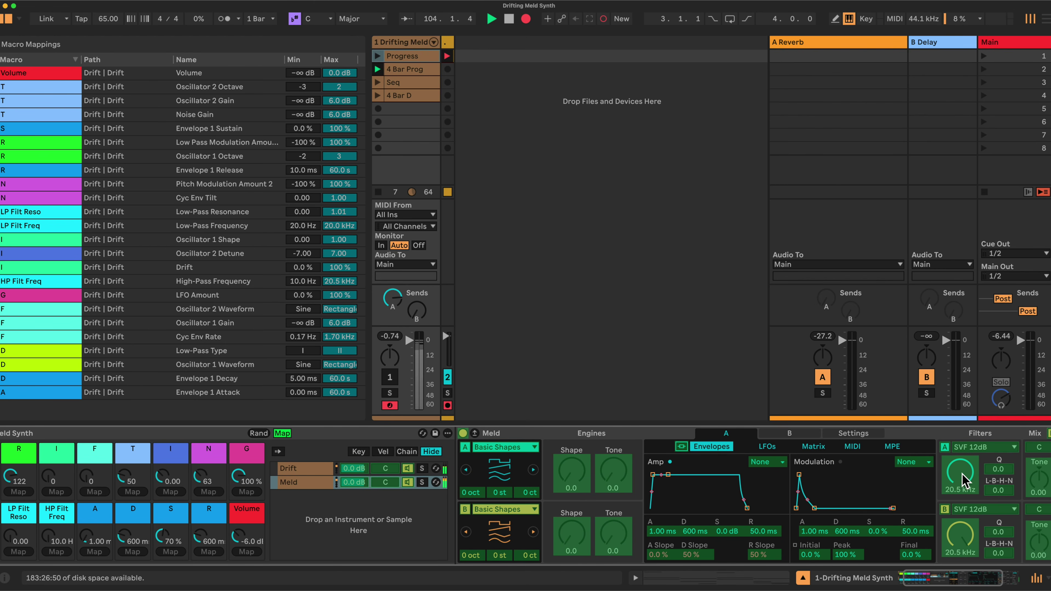
left_click(282, 434)
Change Meld's filter B type to HP 12dB MS2
scroll(827, 518, "right", 3)
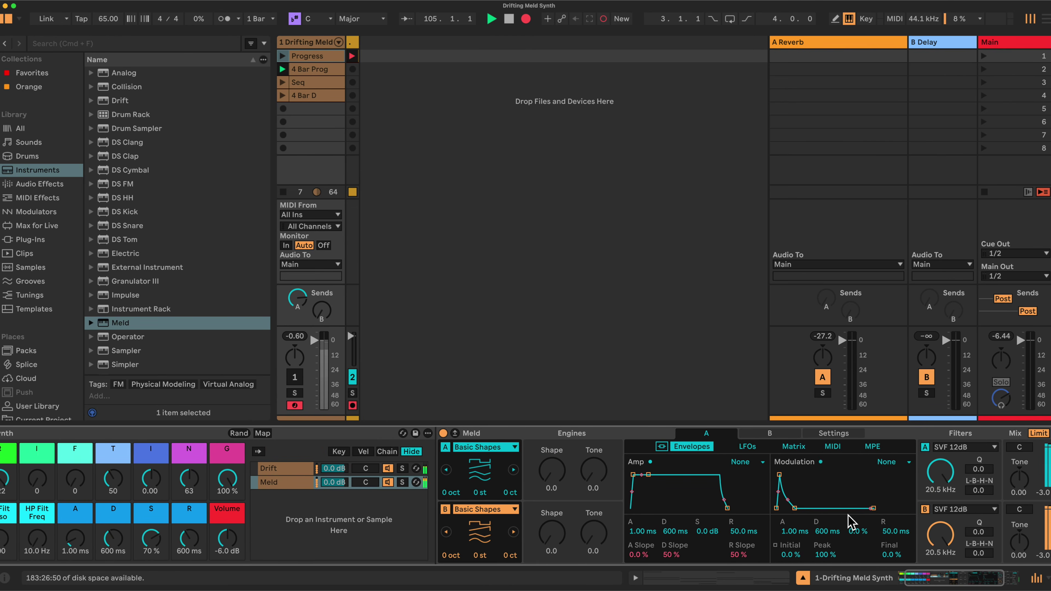
left_click(970, 511)
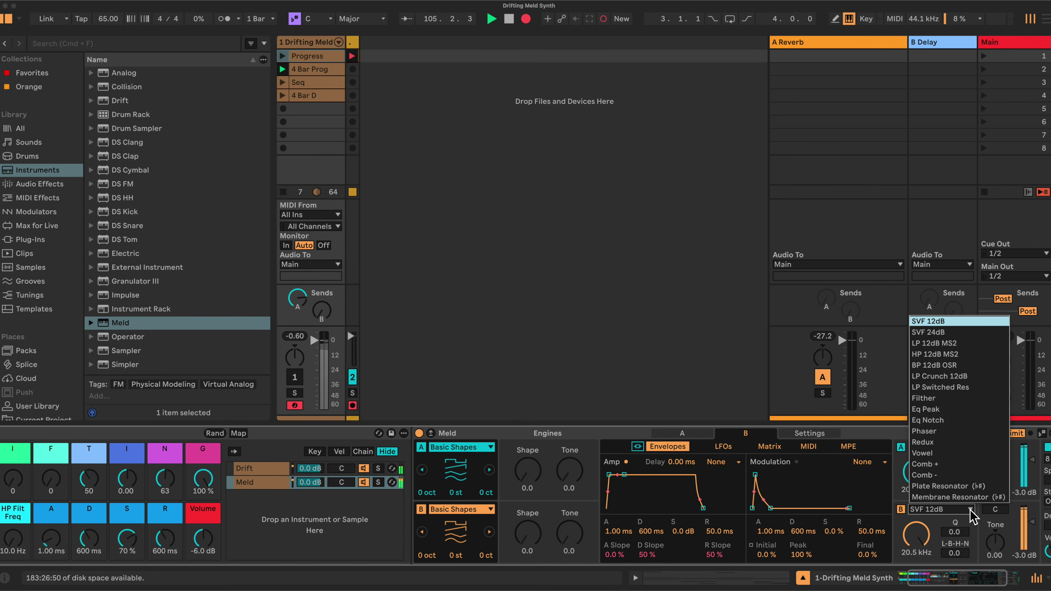
left_click(953, 354)
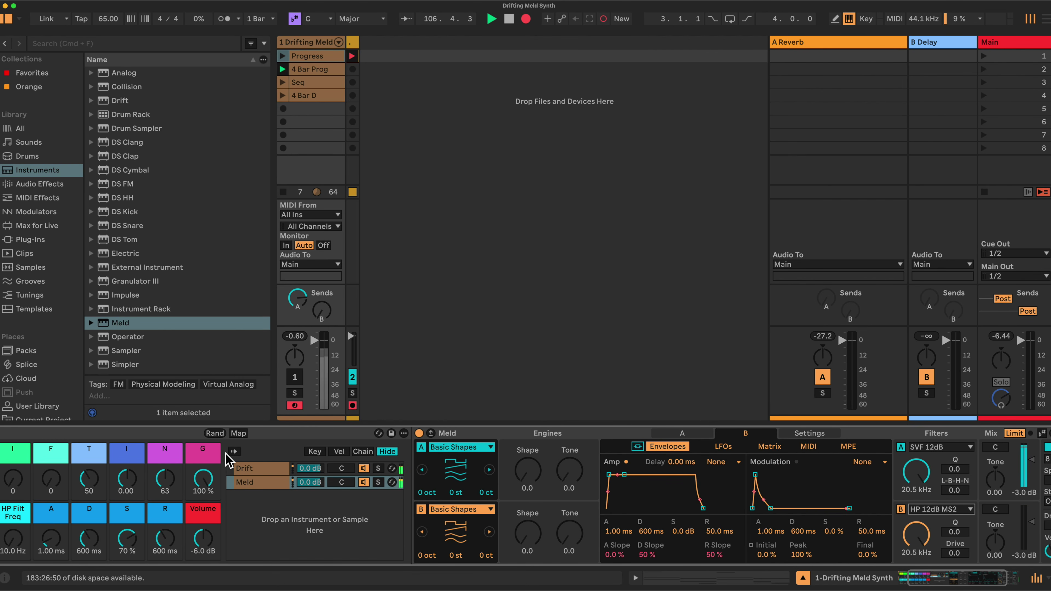
Enter macro mapping mode and map Meld's filter A frequency to the LP Filt Freq macro
left_click(238, 434)
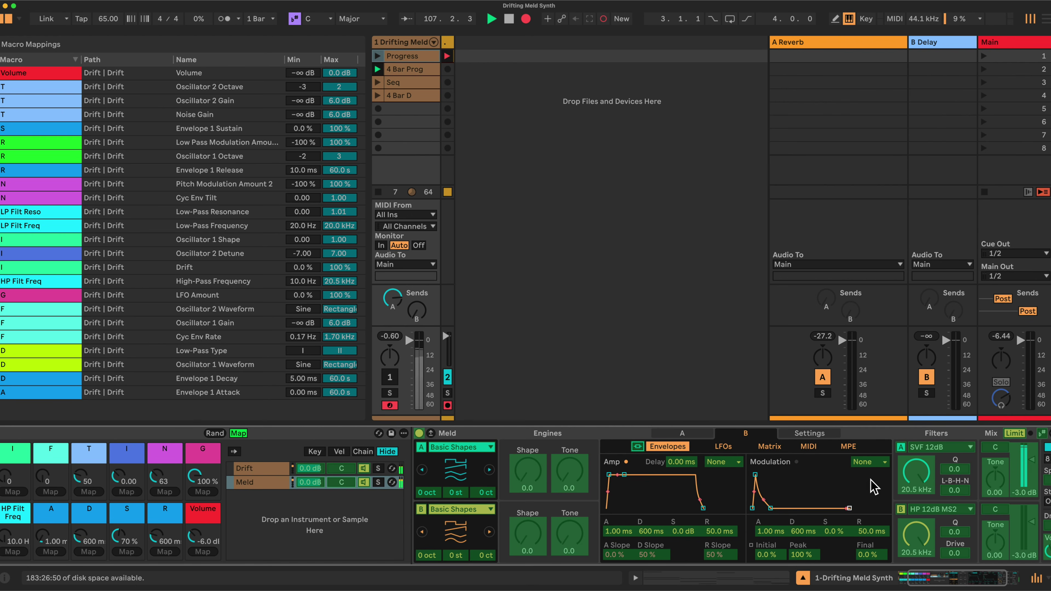
left_click(916, 476)
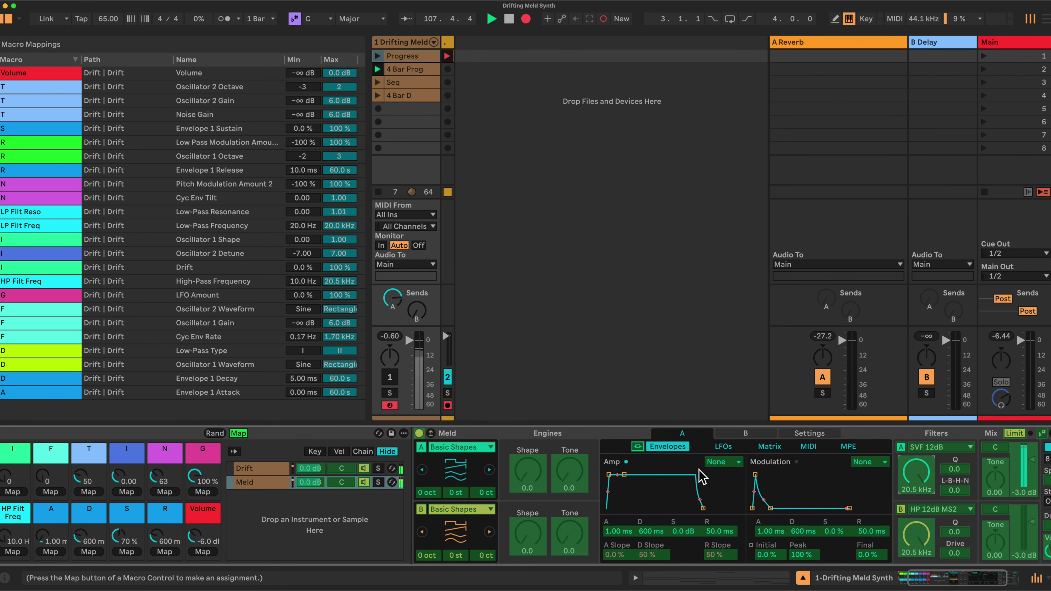
scroll(703, 476, "left", 3)
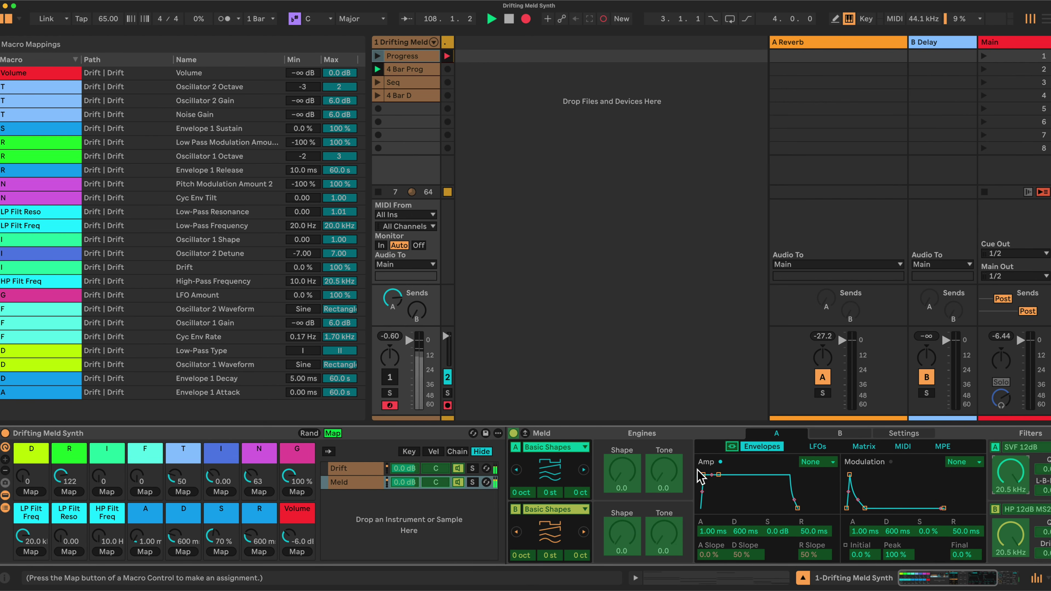
left_click(30, 551)
Map Meld's filter A Q to the LP Filt Reso macro and filter B's frequency to the HP Filt Freq macro
scroll(762, 496, "right", 2)
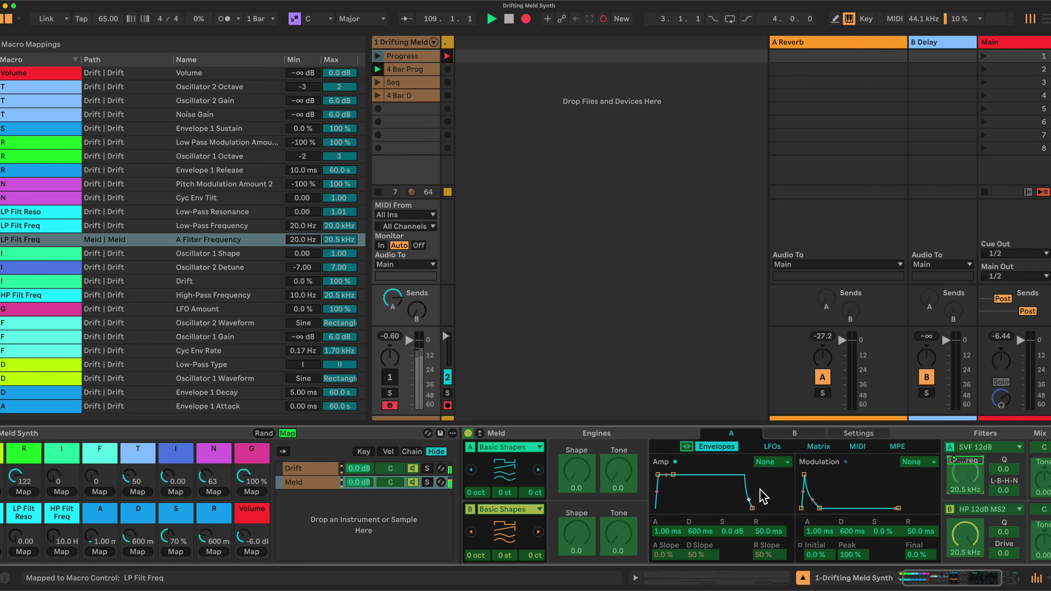
left_click(1008, 471)
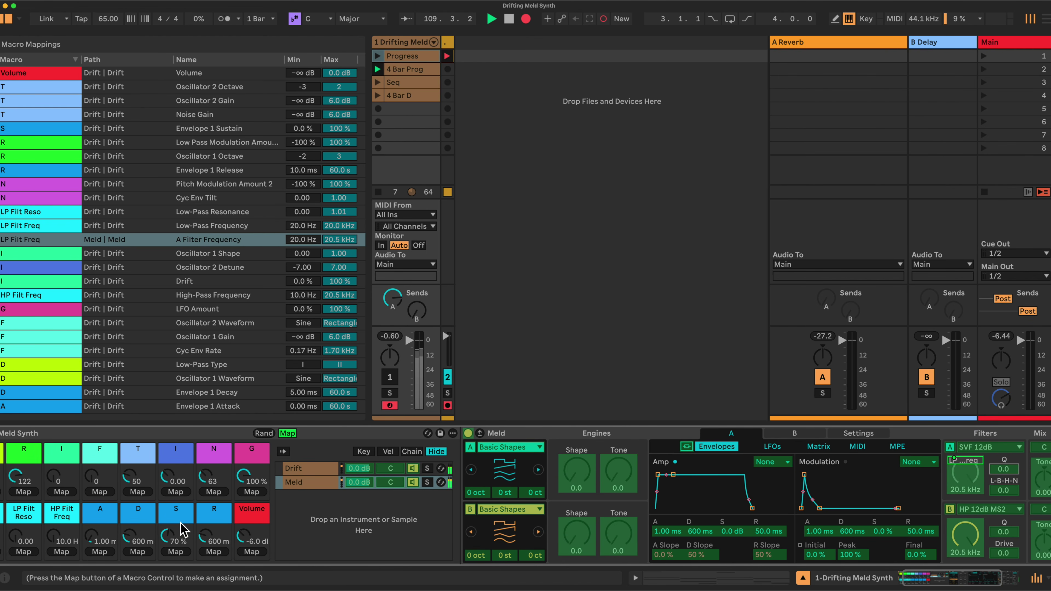
scroll(54, 536, "left", 2)
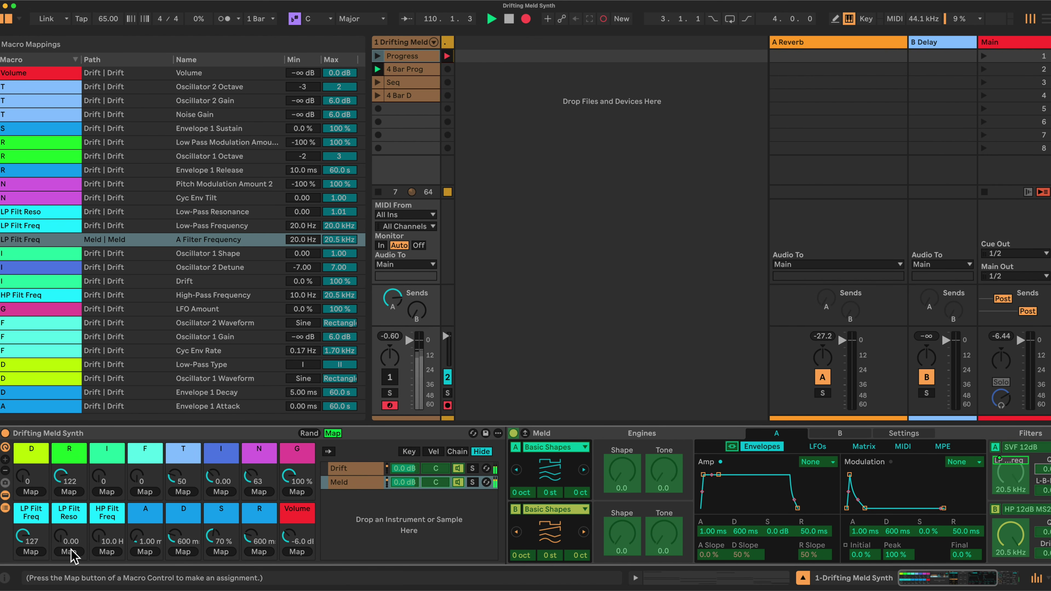
left_click(69, 552)
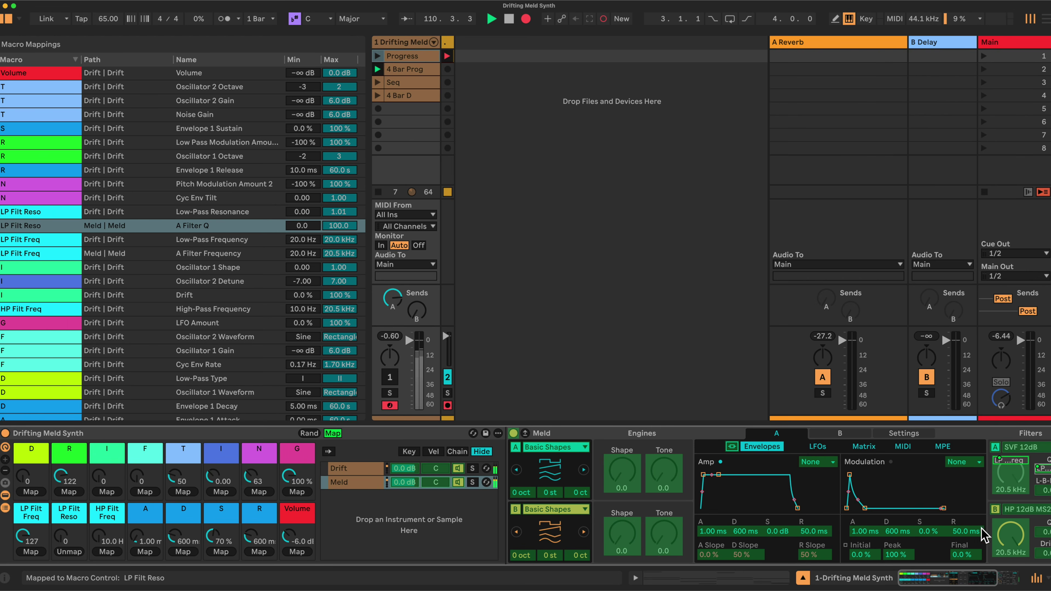
left_click(1015, 538)
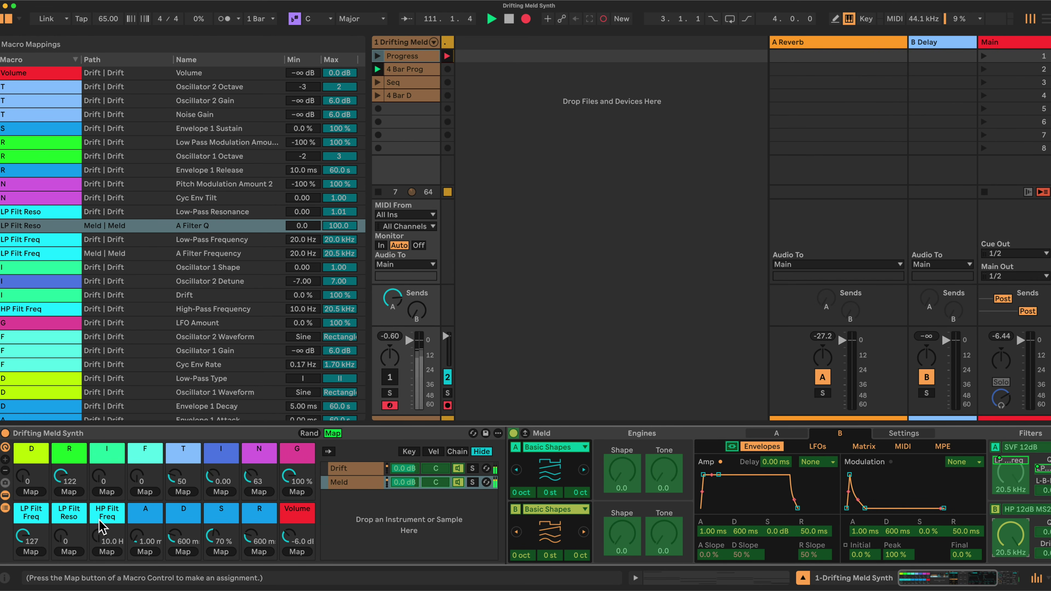
left_click(107, 552)
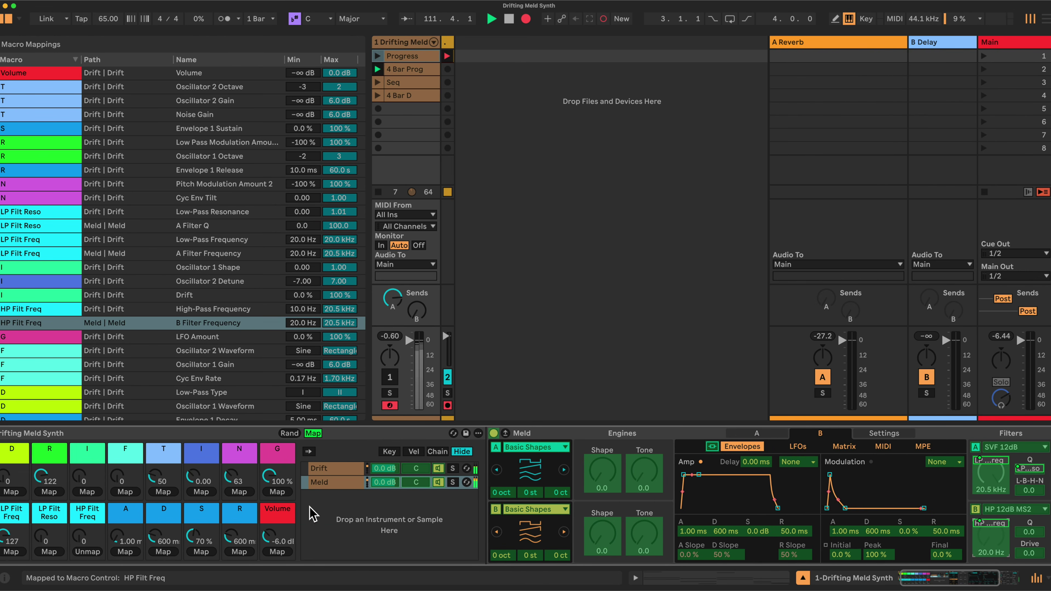
Map engine A's amp envelope attack, decay, sustain and release to the blue A, D, S and R macros
left_click(737, 436)
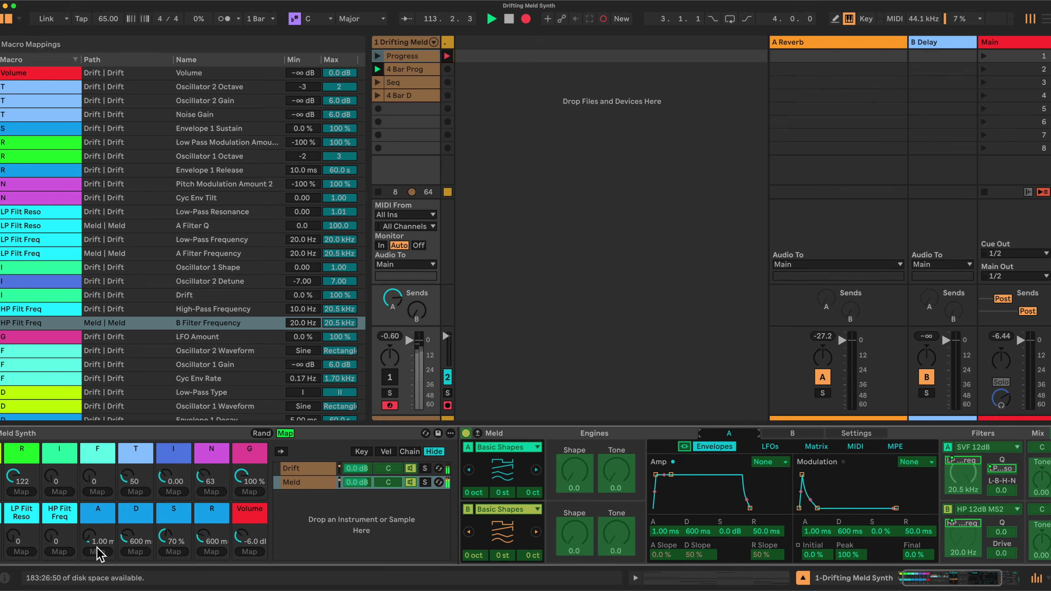
left_click(662, 532)
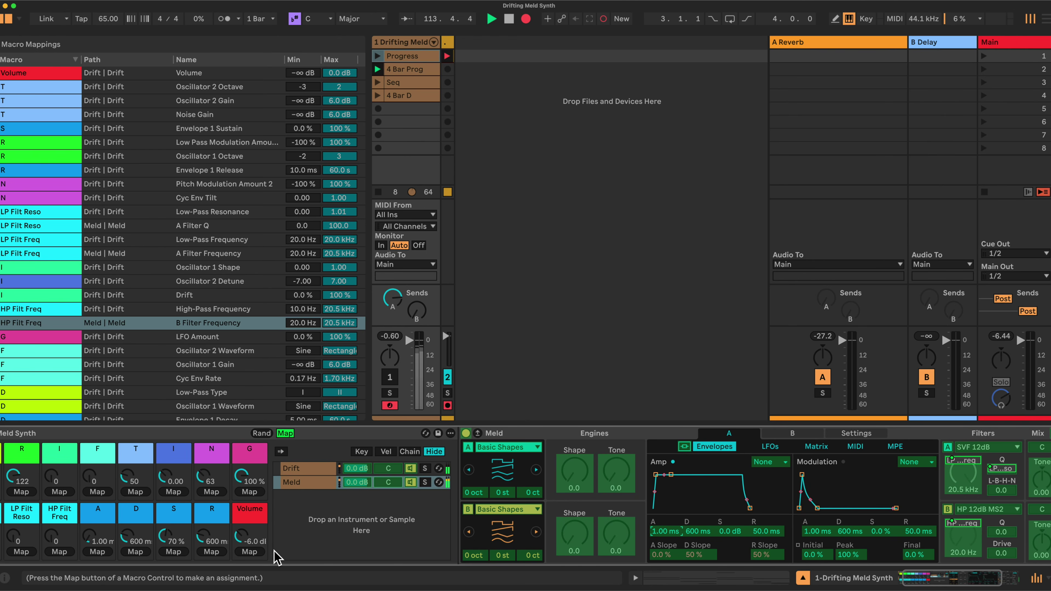
left_click(98, 551)
left_click(700, 533)
left_click(135, 552)
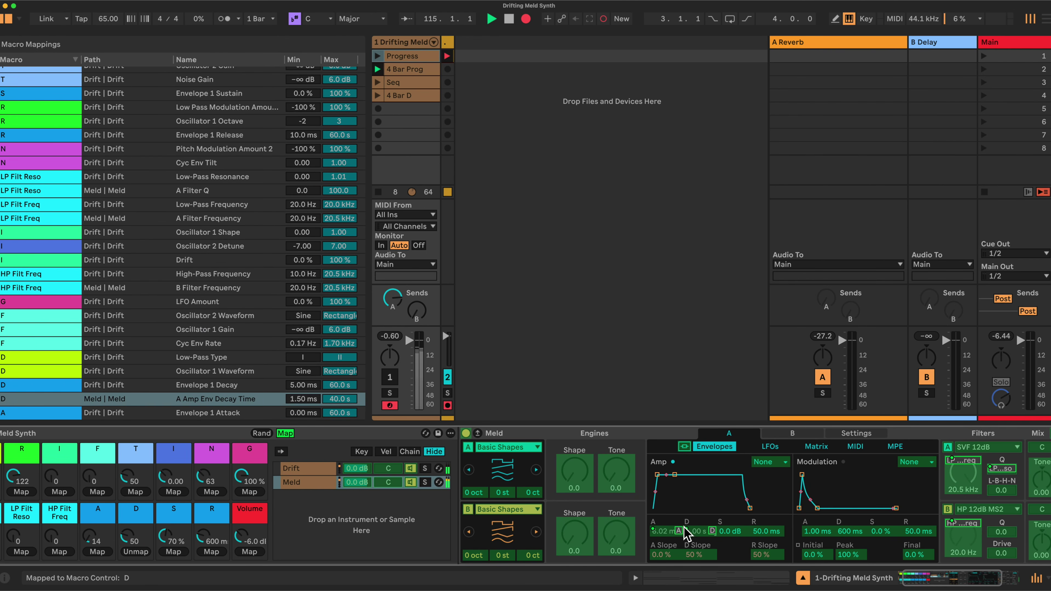
left_click(179, 550)
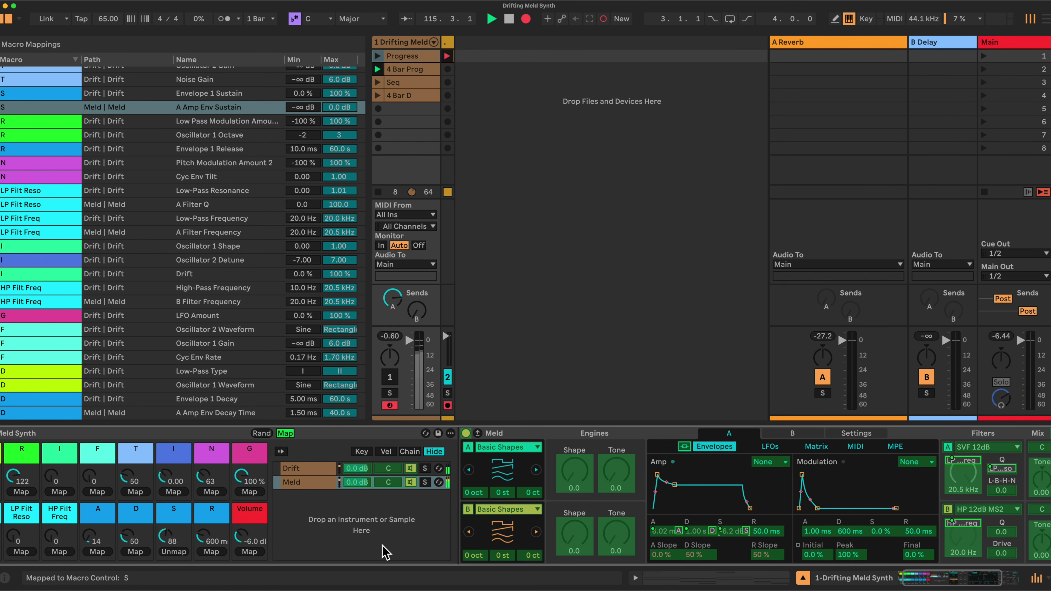
left_click(211, 552)
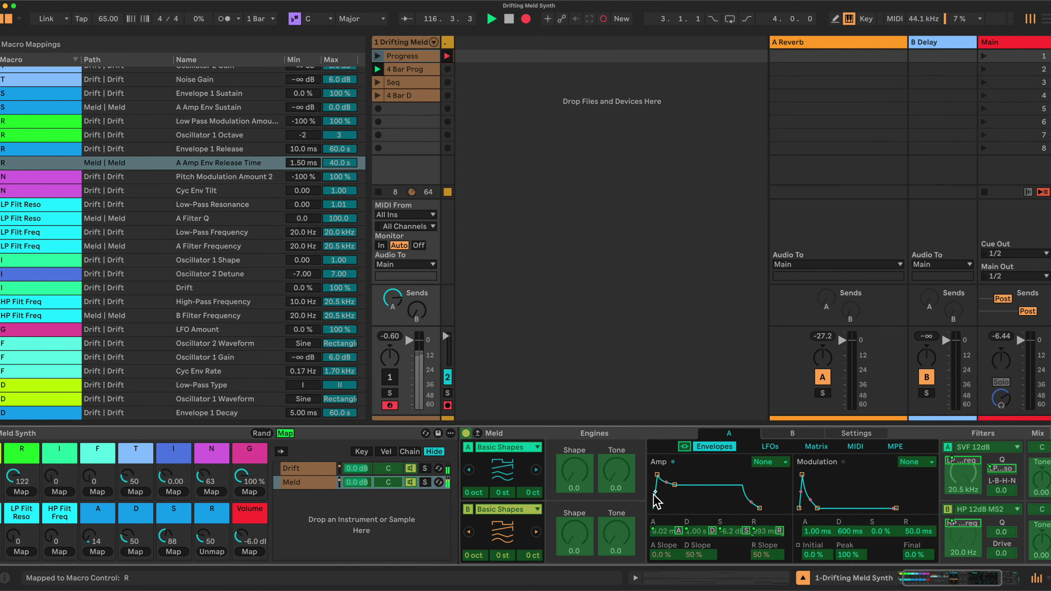
Map engine B's amp envelope attack, decay, sustain and release to the blue A, D, S and R macros
left_click(780, 434)
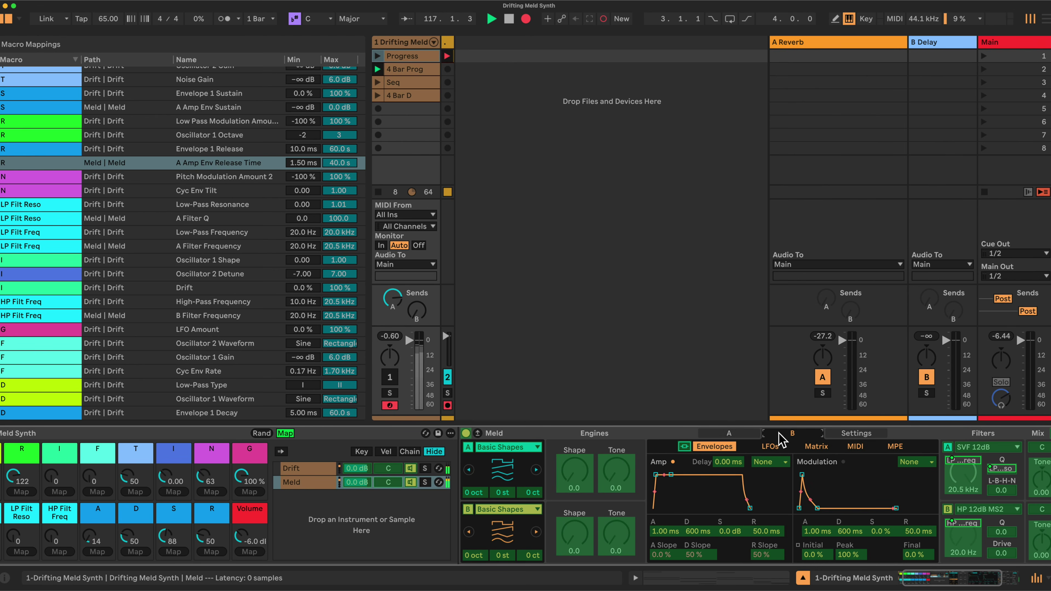
left_click(660, 531)
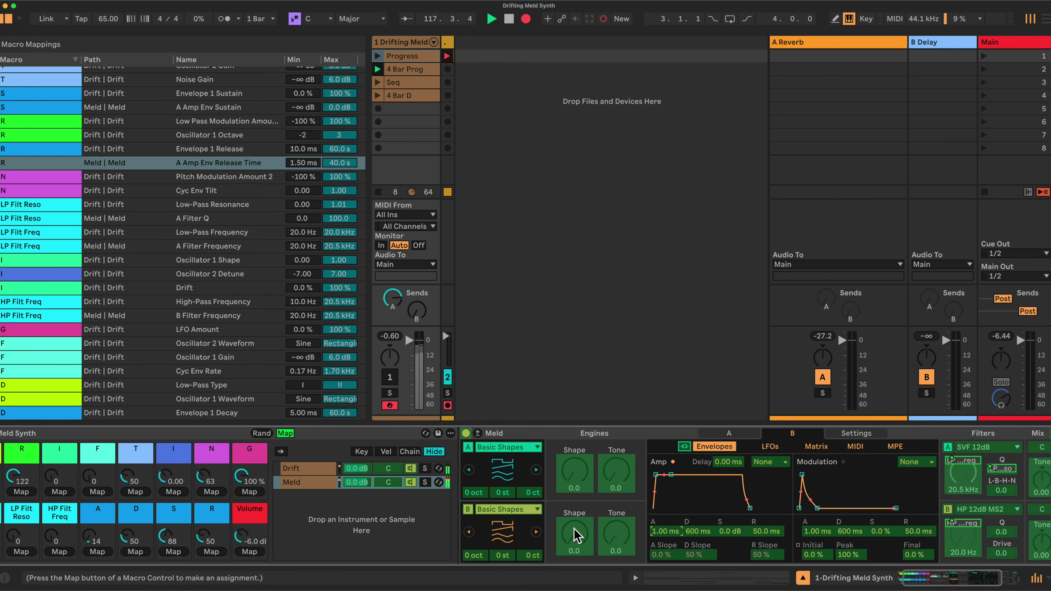
left_click(97, 552)
left_click(697, 531)
left_click(140, 553)
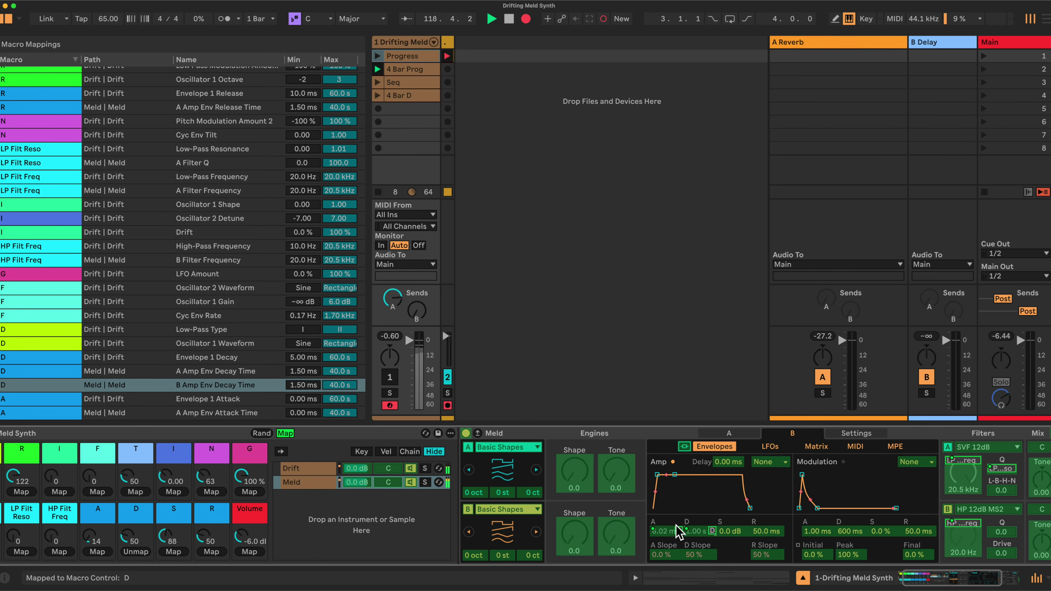
left_click(181, 553)
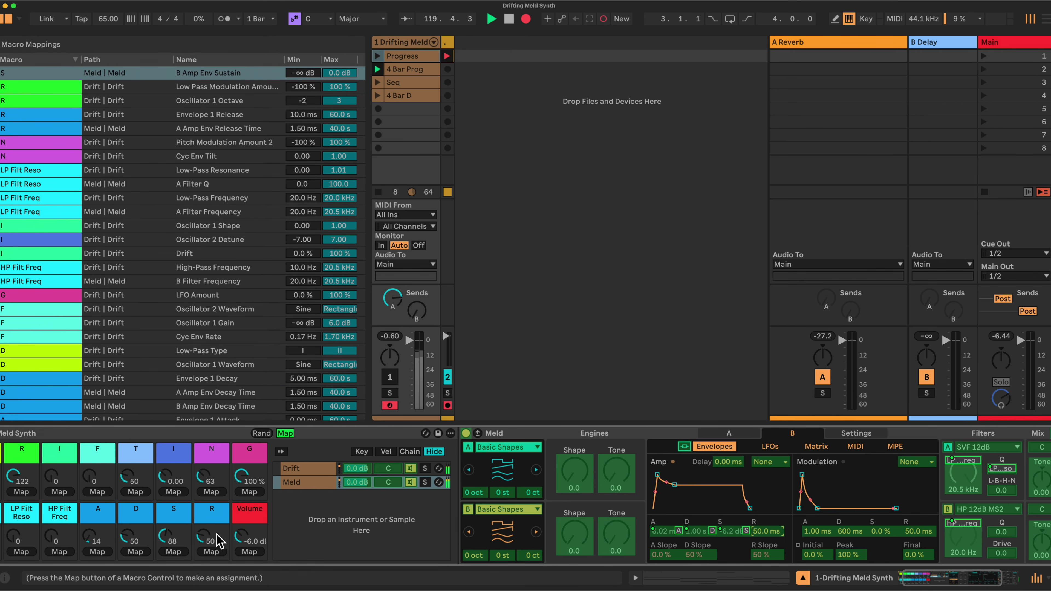
left_click(212, 552)
Map Meld's output volume to the Volume macro
scroll(514, 509, "right", 3)
scroll(514, 509, "right", 3)
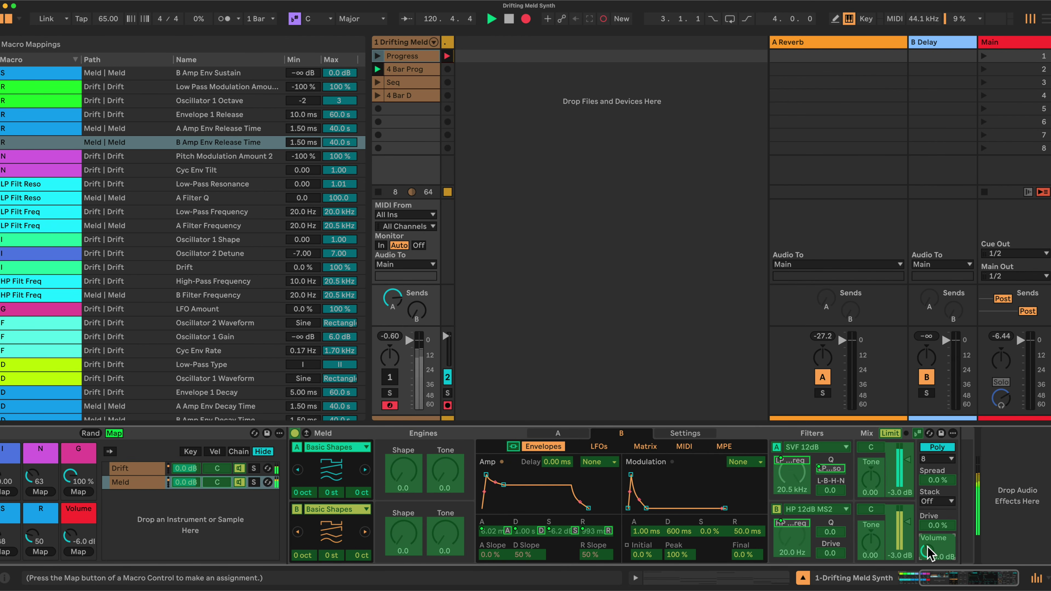
scroll(444, 447, "left", 5)
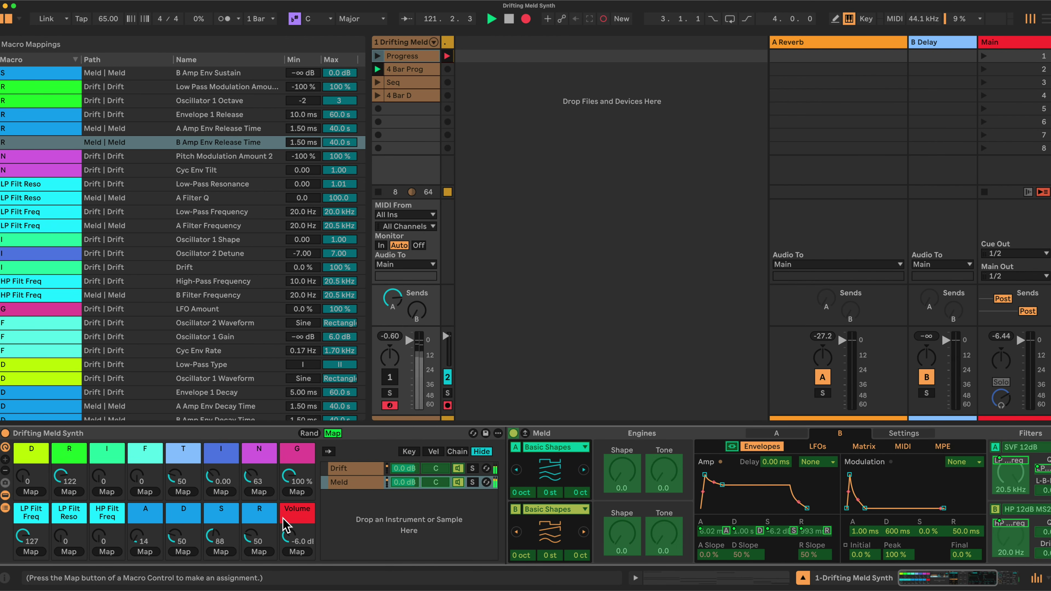
left_click(306, 552)
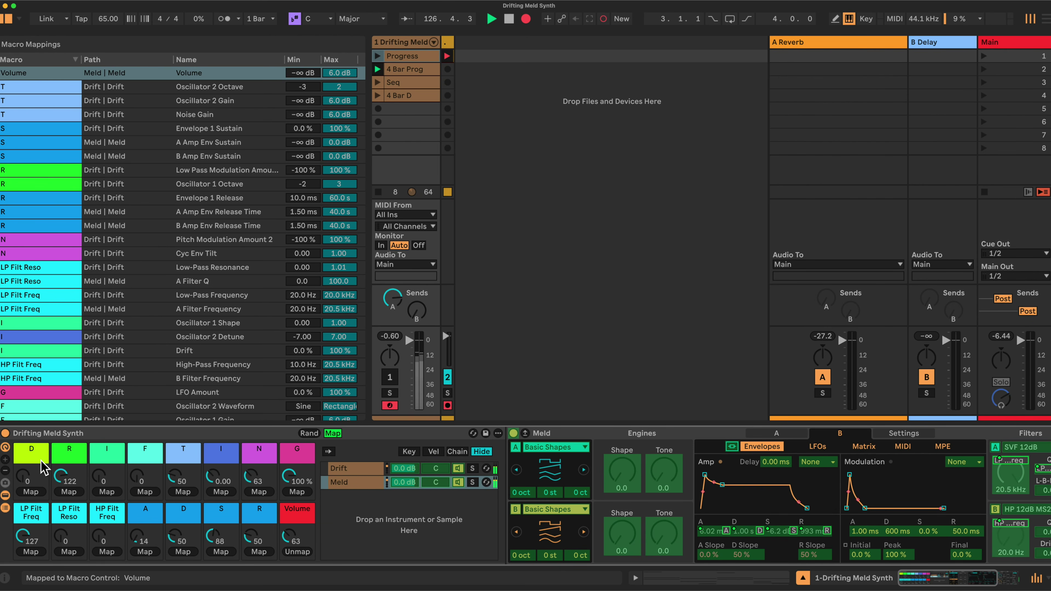
Map engine A's Tone to the yellow D macro and engine B's oscillator type to the green R macro
left_click(672, 472)
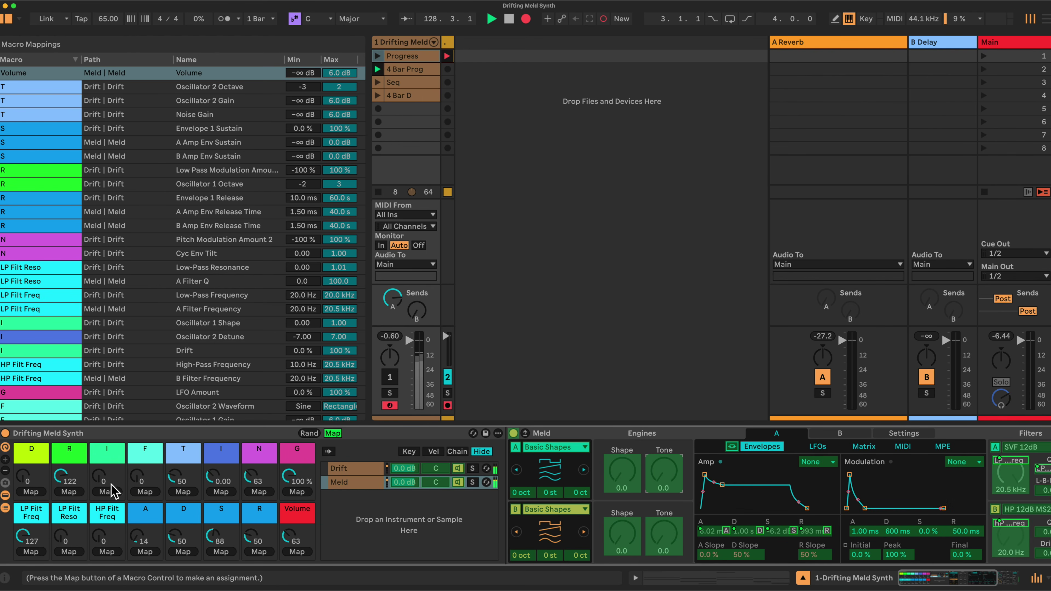
left_click(32, 492)
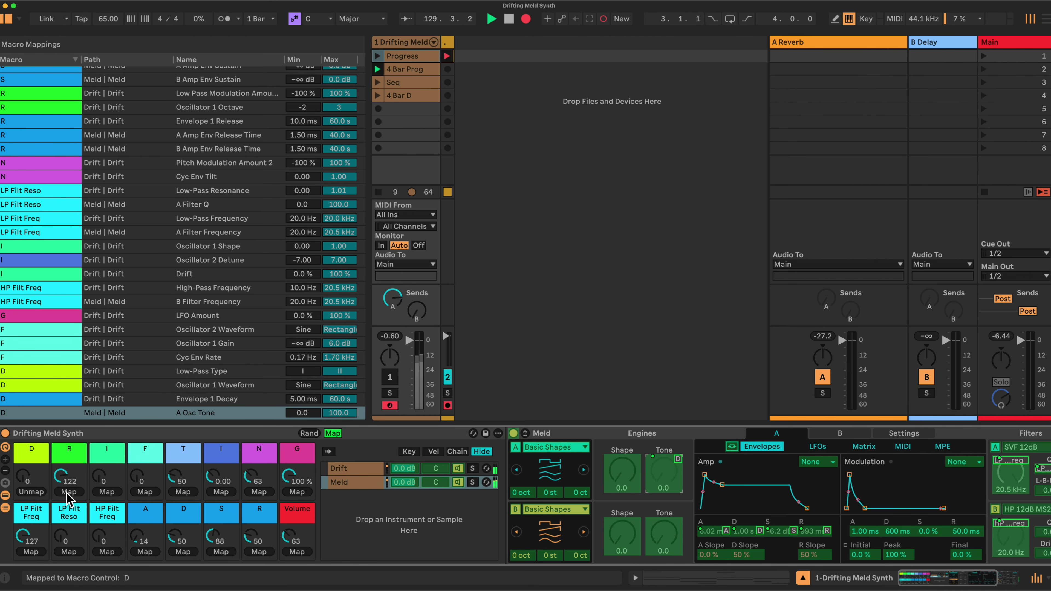
left_click(544, 511)
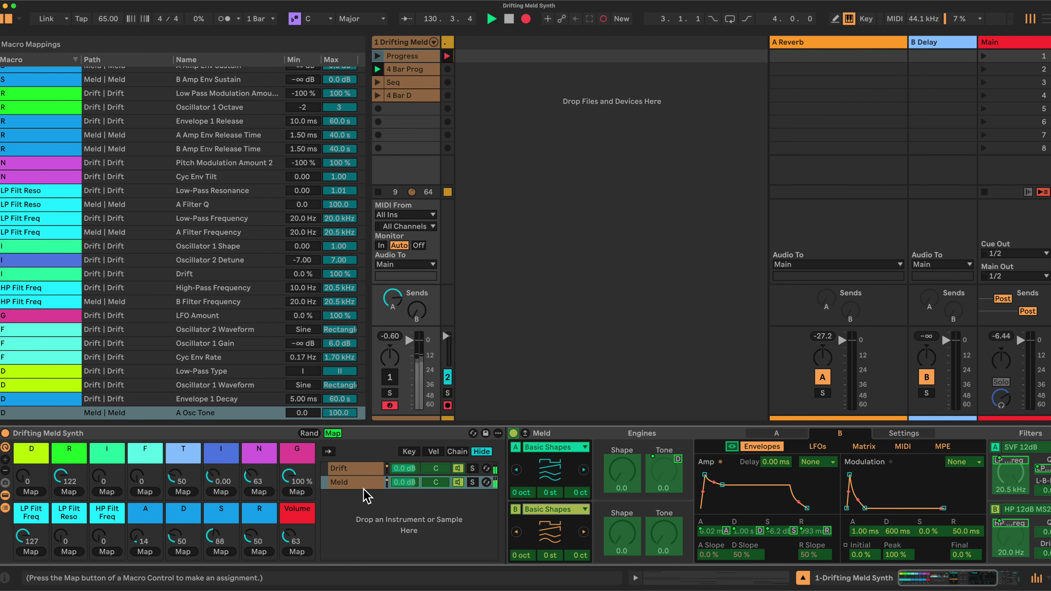
left_click(69, 492)
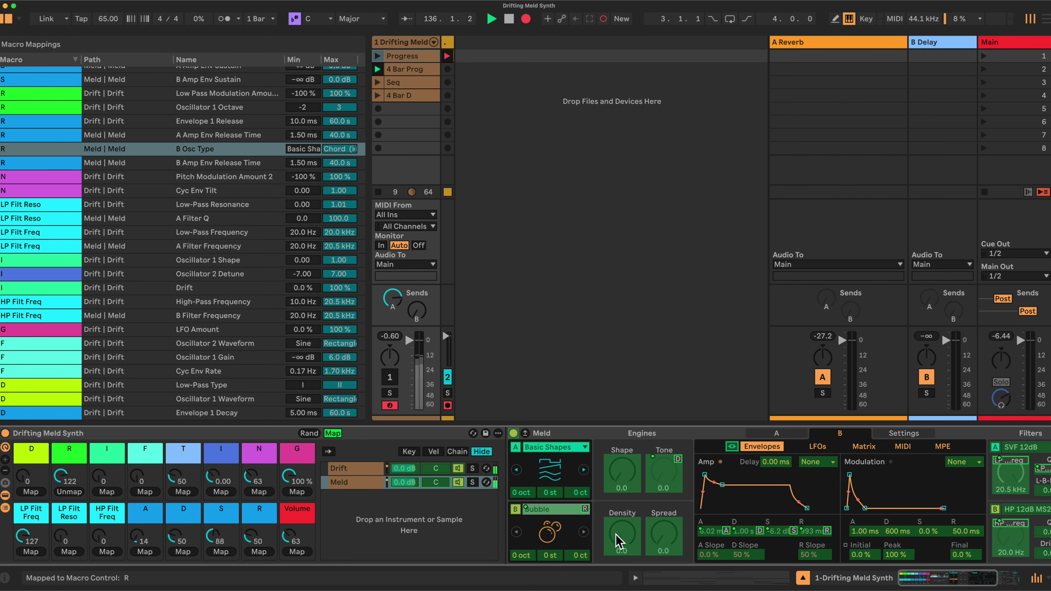
Map engine B's Density to the green I macro, and set the green R macro to 54 for the Harmonic Fm oscillator
left_click(621, 542)
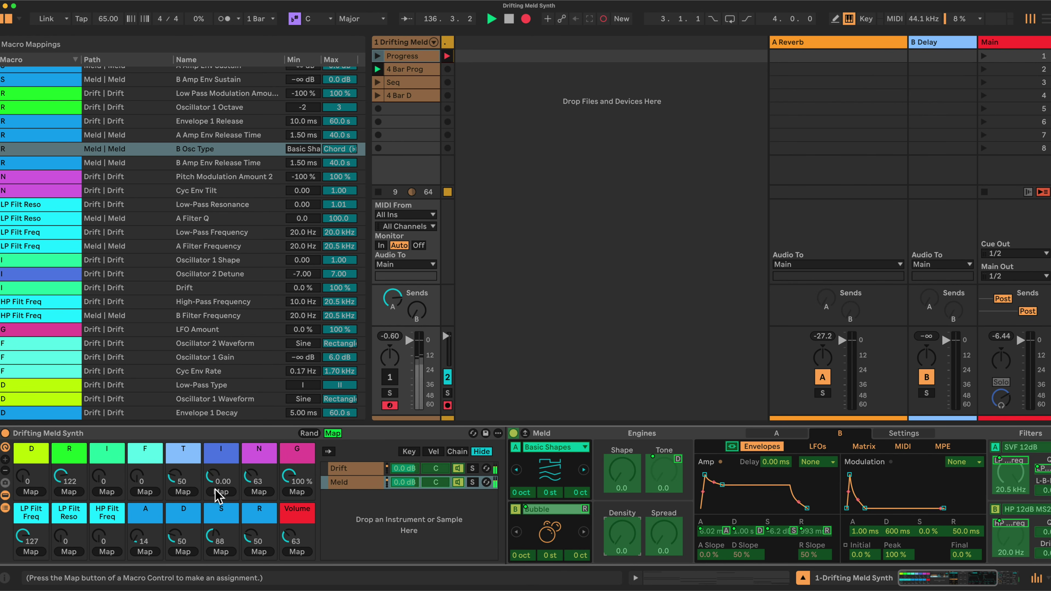
left_click(107, 492)
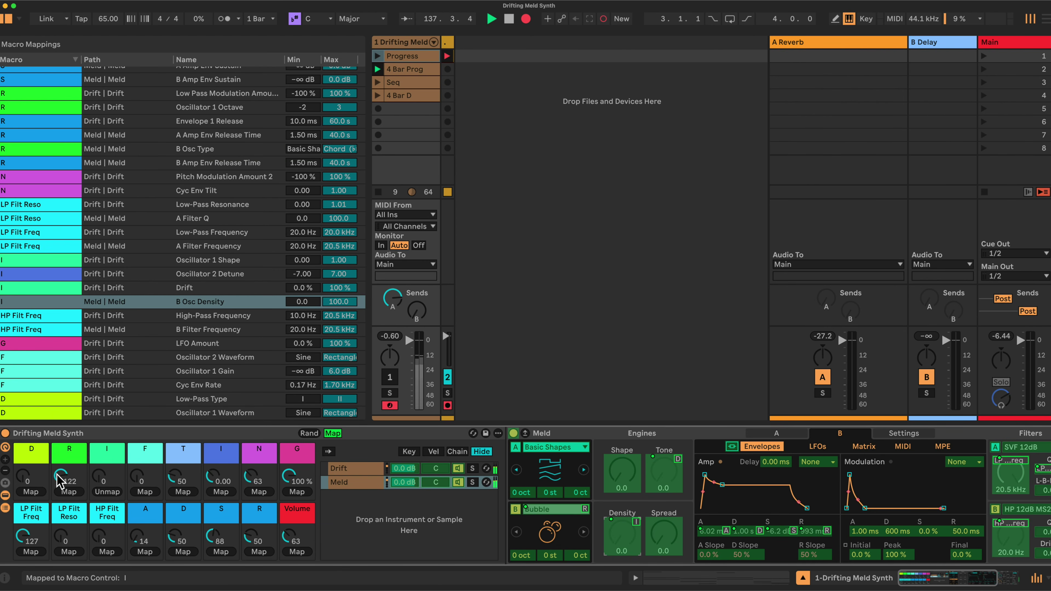
left_click_drag(61, 478, 62, 465)
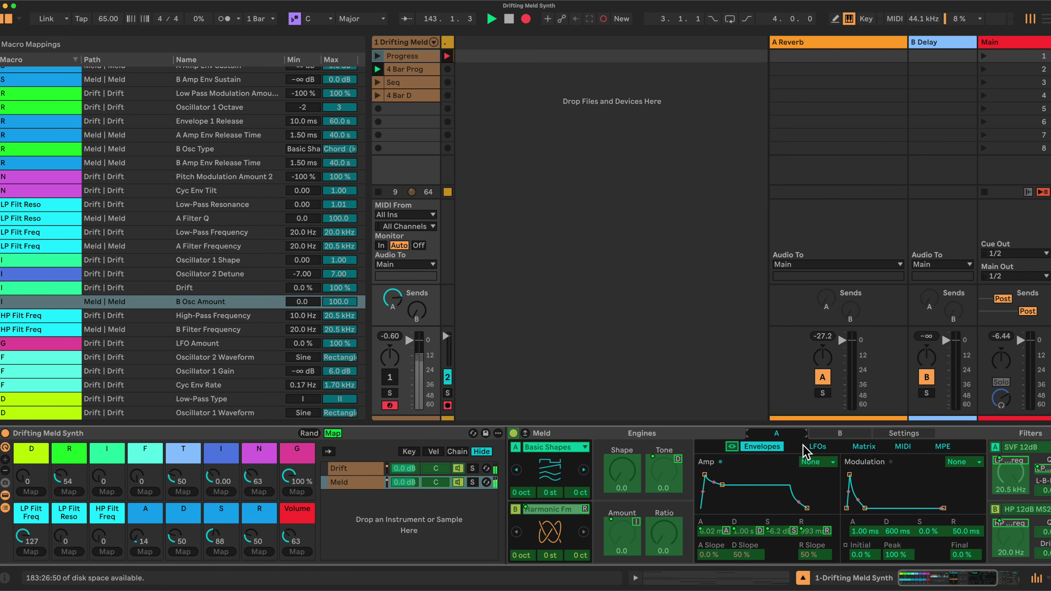
Map engine A's LFO 1 rate and engine B's Ratio to the F macro
left_click(813, 452)
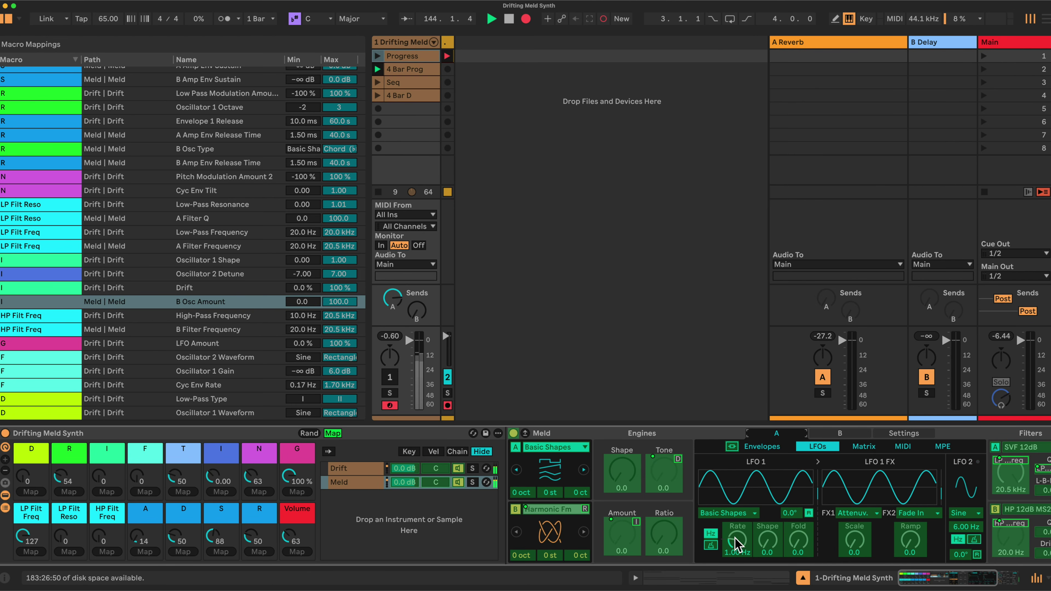
left_click(145, 492)
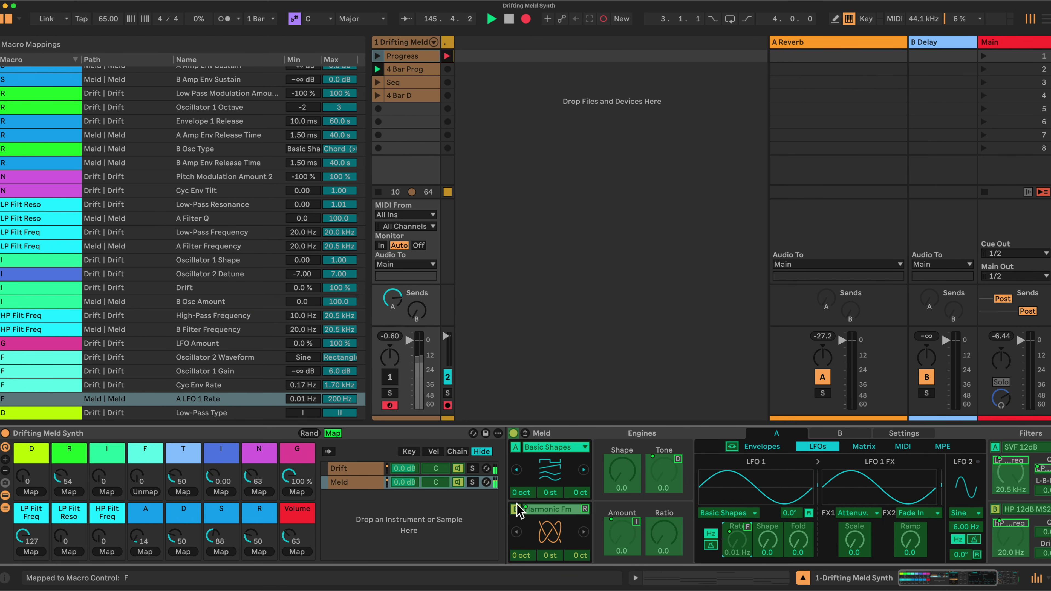
left_click(670, 540)
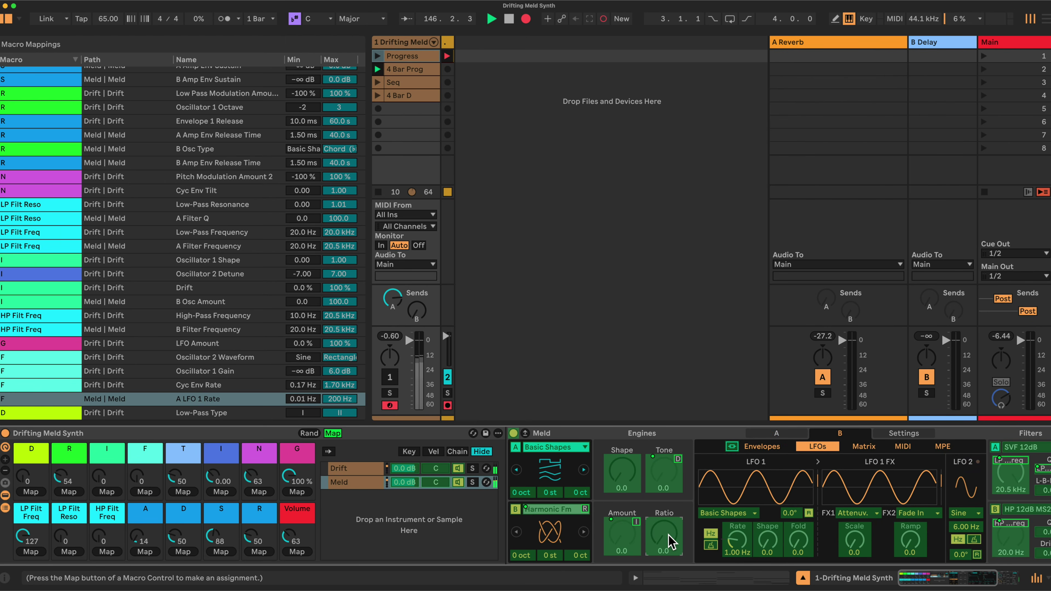
left_click(145, 491)
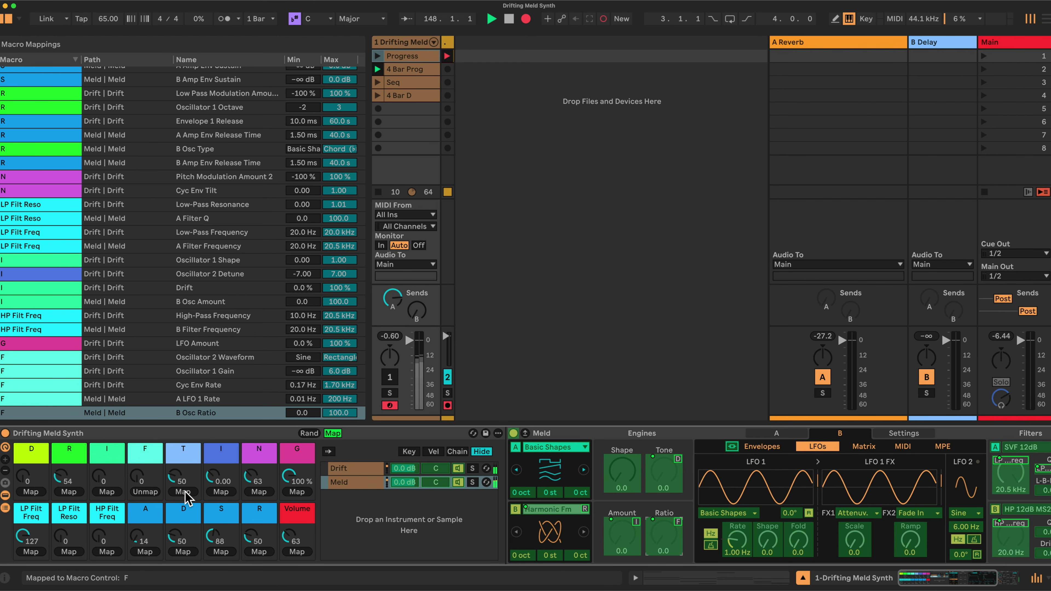
Map Meld's voice Spread to the T macro
scroll(205, 493, "right", 5)
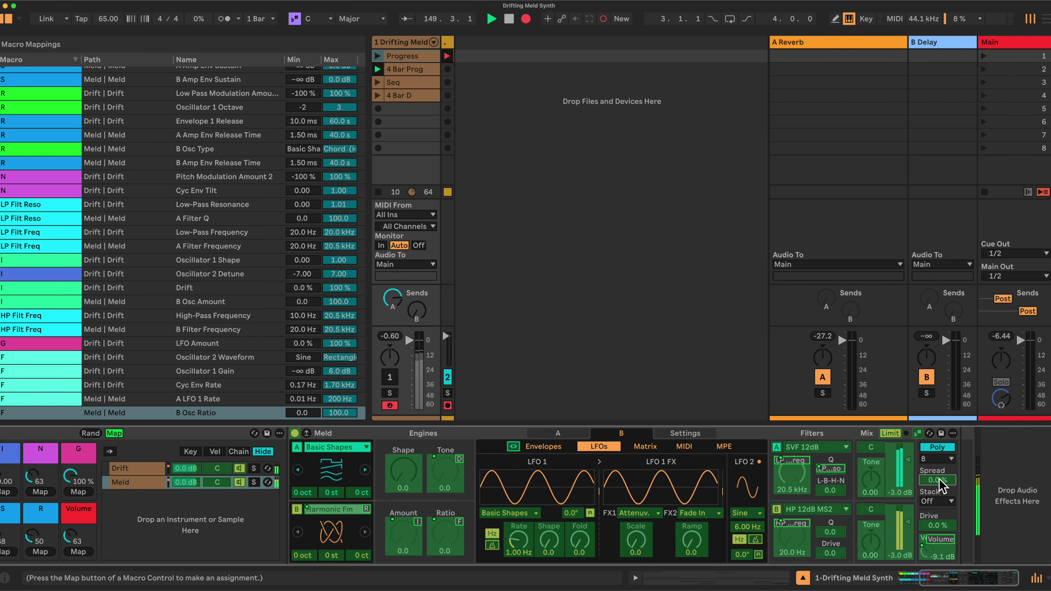
scroll(469, 500, "left", 5)
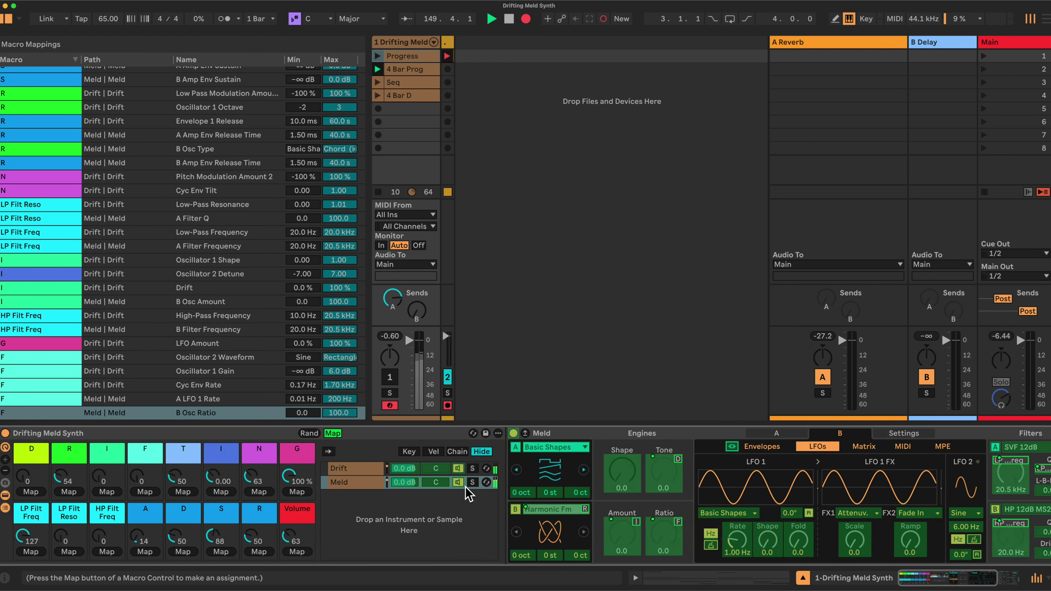
left_click(183, 492)
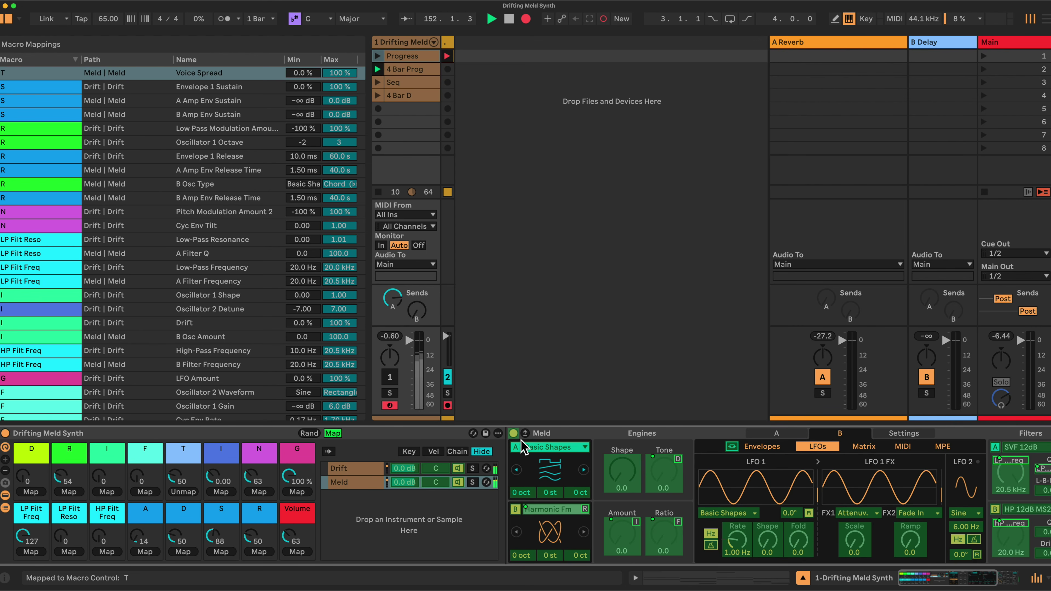
Map engine A's oscillator type and Meld's Drive to the blue I macro
left_click(545, 451)
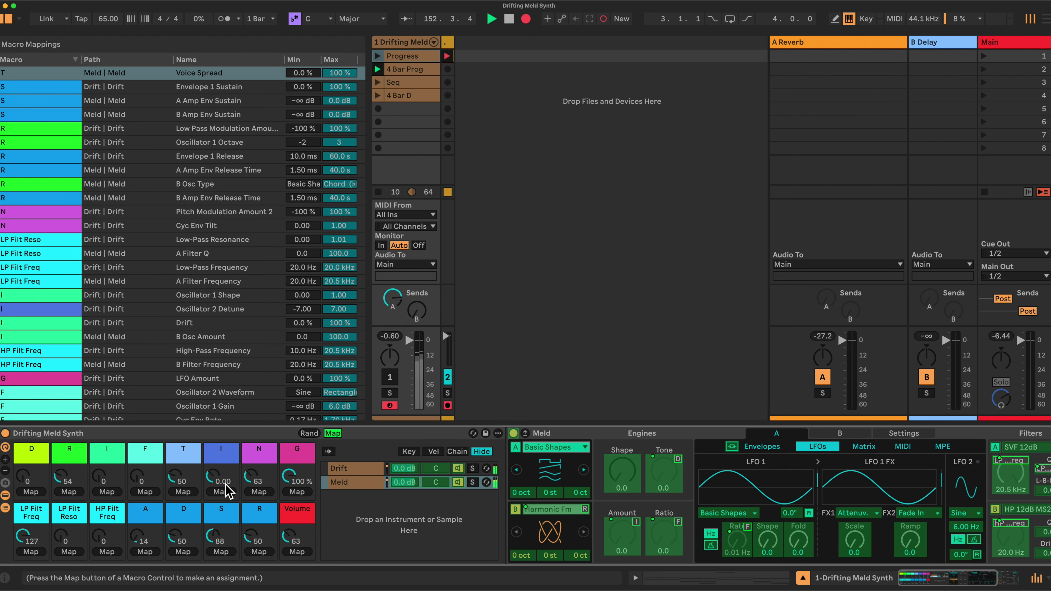
left_click(220, 493)
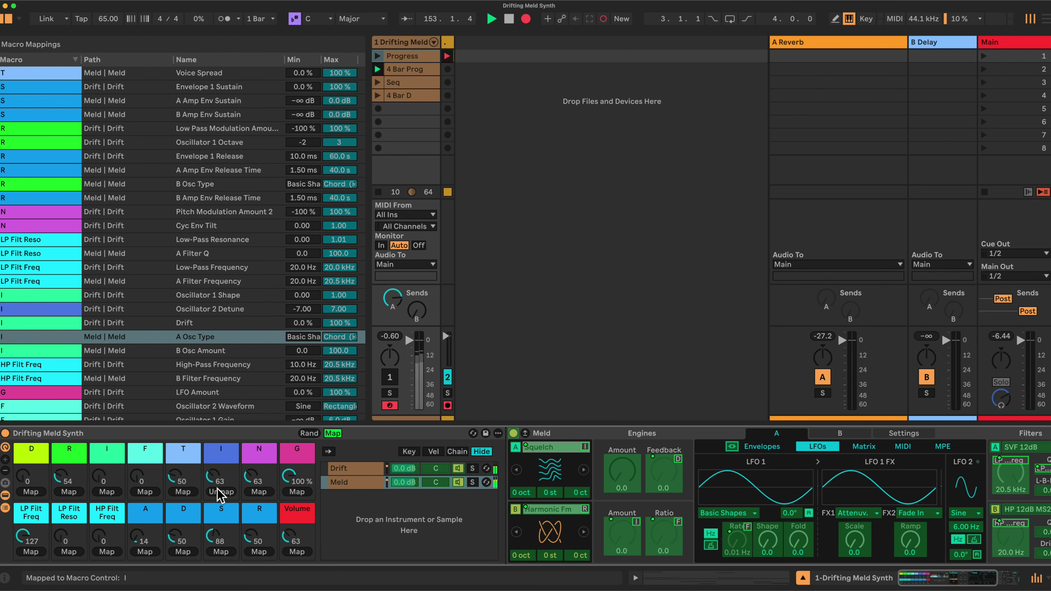
scroll(613, 503, "right", 5)
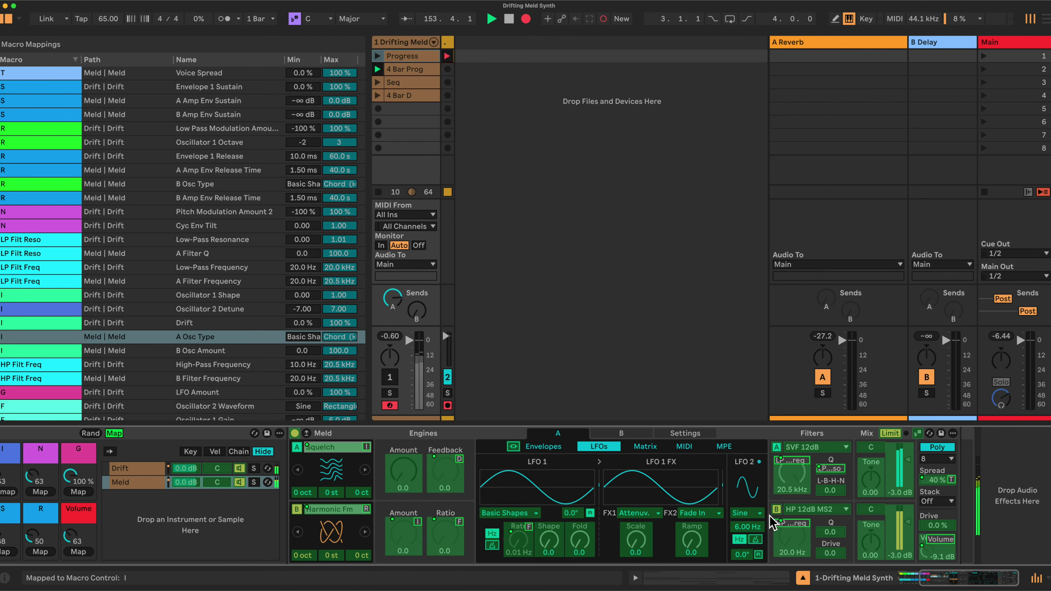
scroll(528, 497, "left", 5)
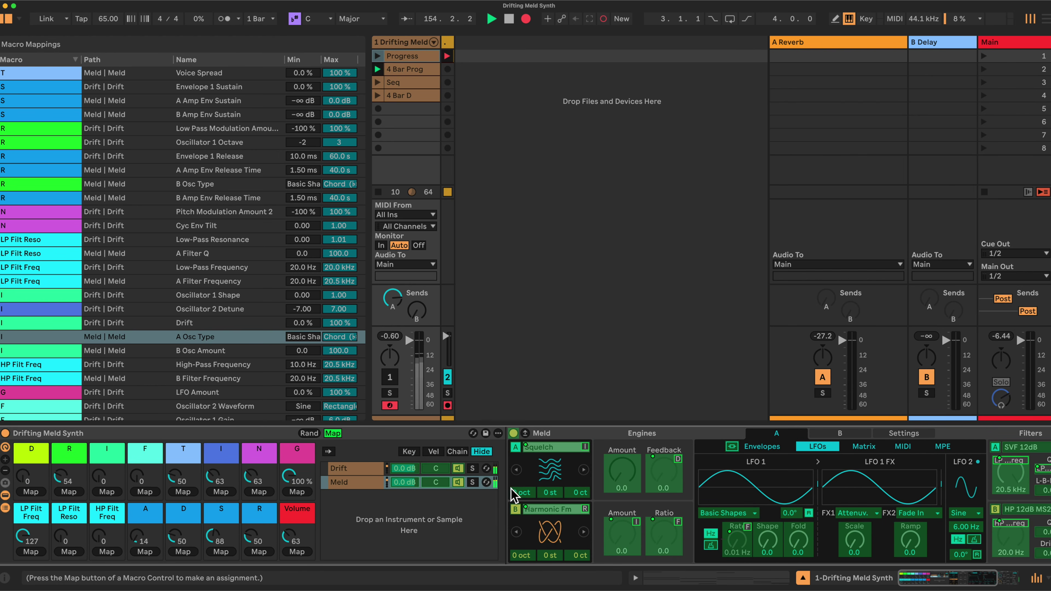
left_click(219, 492)
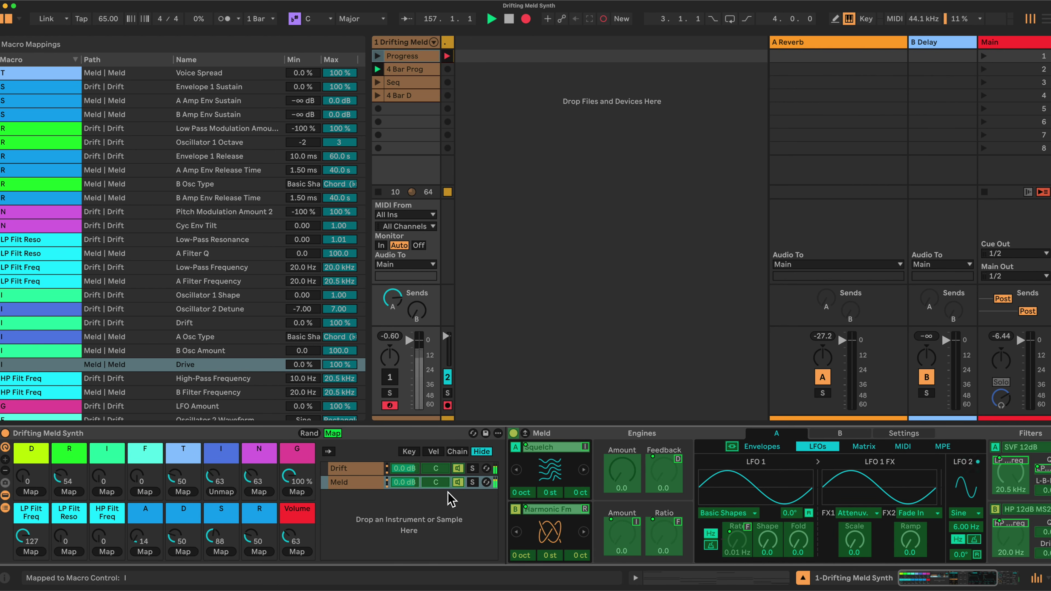
Map engine A's octave to the N macro and its Amount to the G macro, and set the blue I macro to 87
left_click(522, 493)
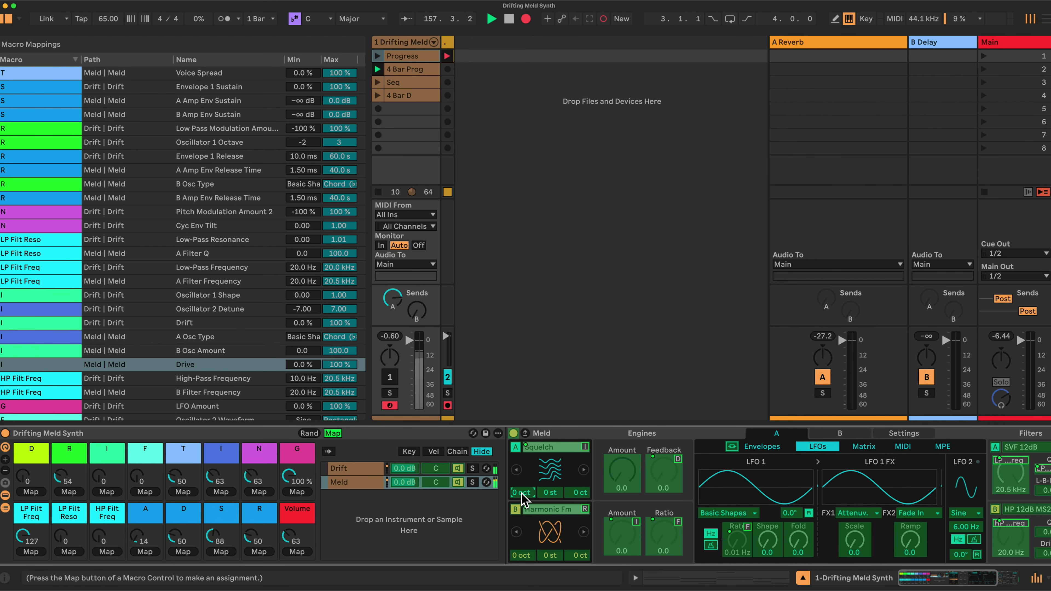
left_click(258, 492)
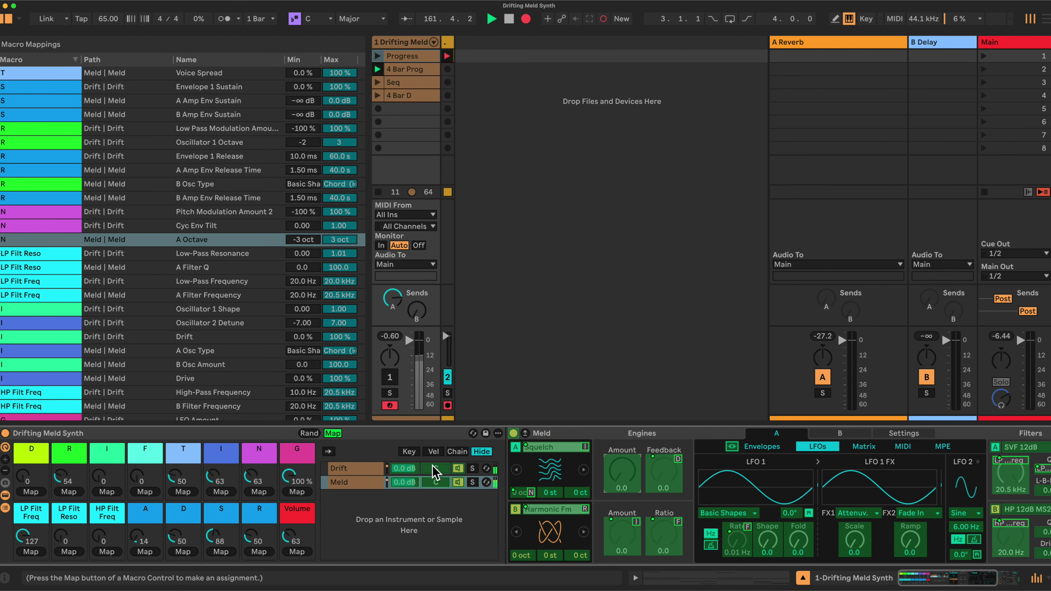
left_click(301, 492)
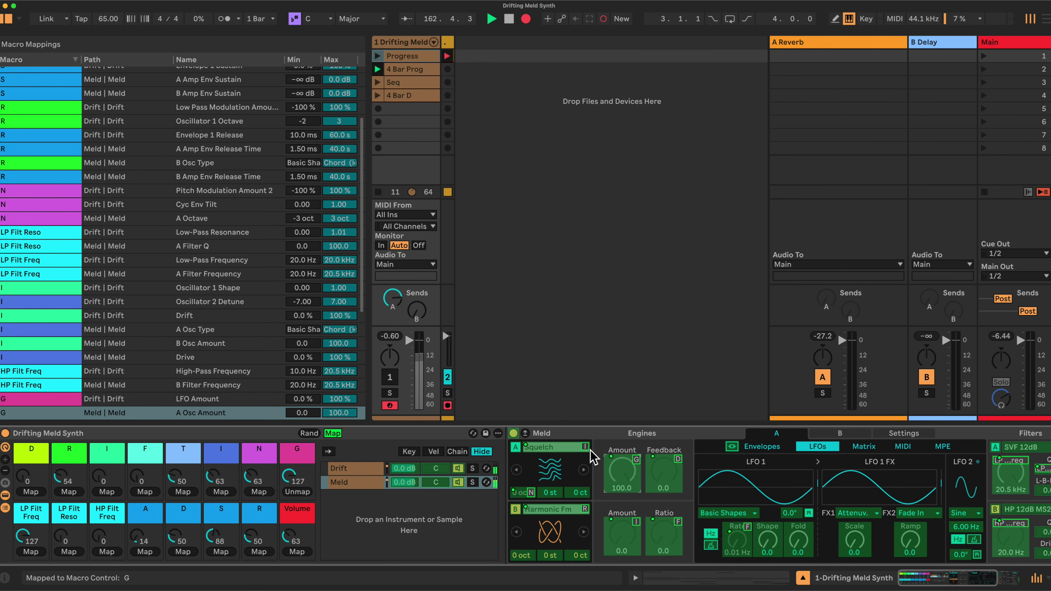
left_click_drag(213, 477, 213, 465)
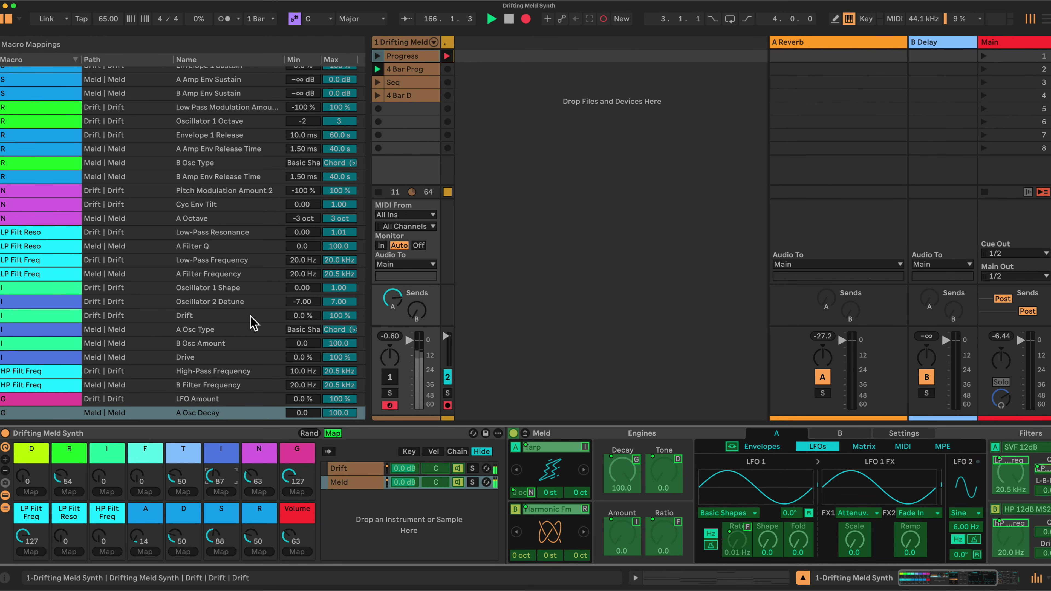
Examine the minimum and maximum ranges of all the Drift and Meld macro mappings
scroll(252, 322, "up", 5)
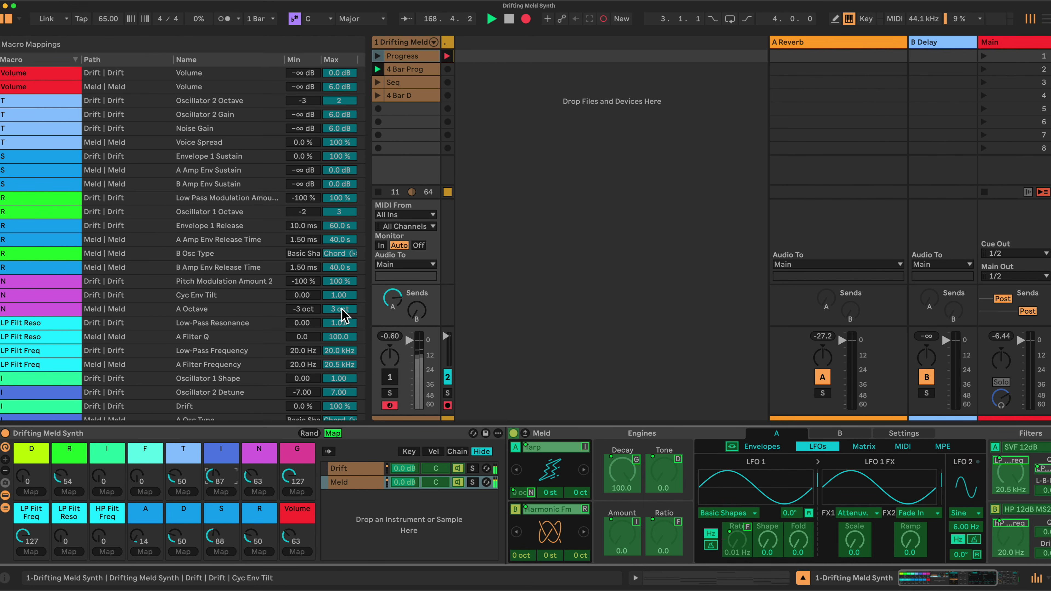
scroll(298, 314, "down", 3)
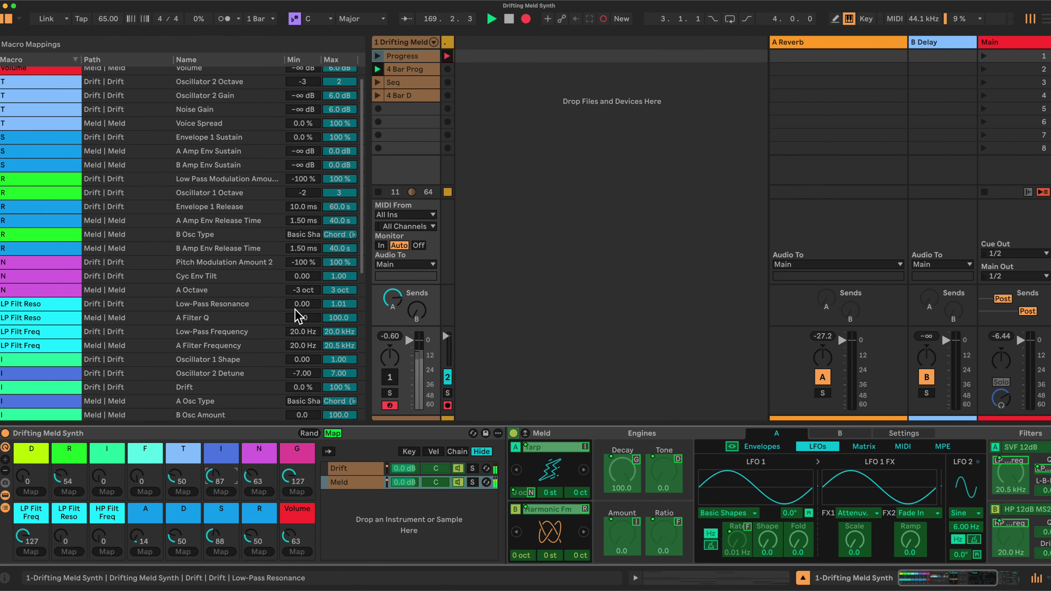
scroll(298, 316, "down", 1)
scroll(298, 315, "down", 6)
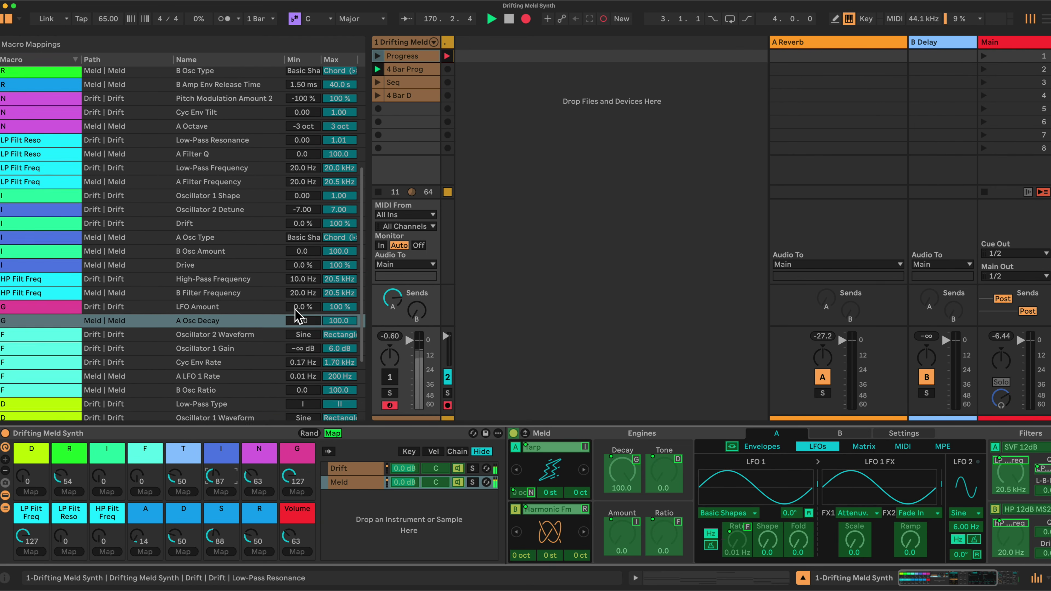
scroll(297, 316, "down", 6)
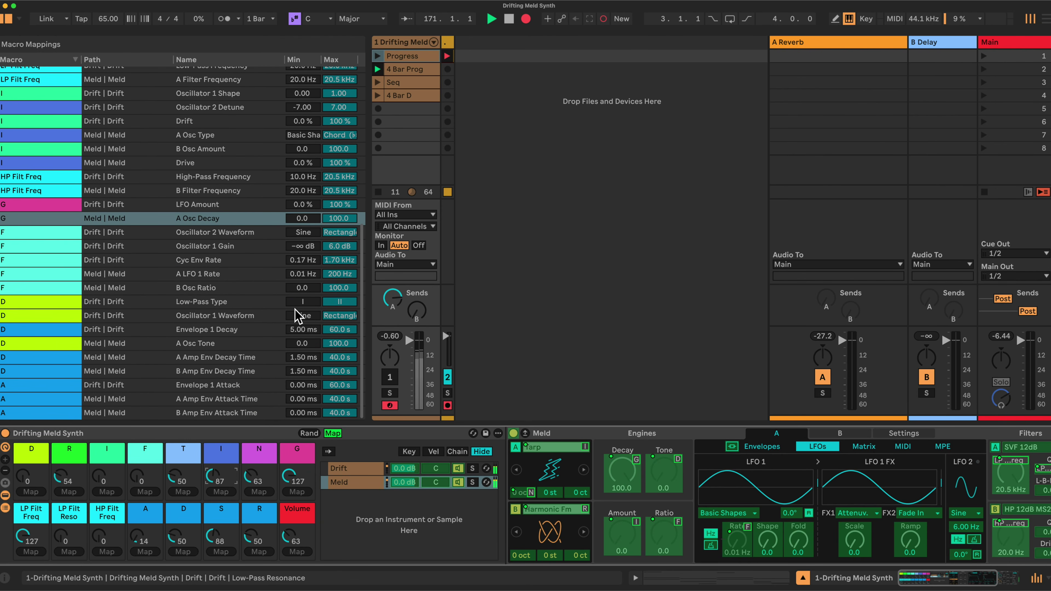
scroll(298, 317, "up", 18)
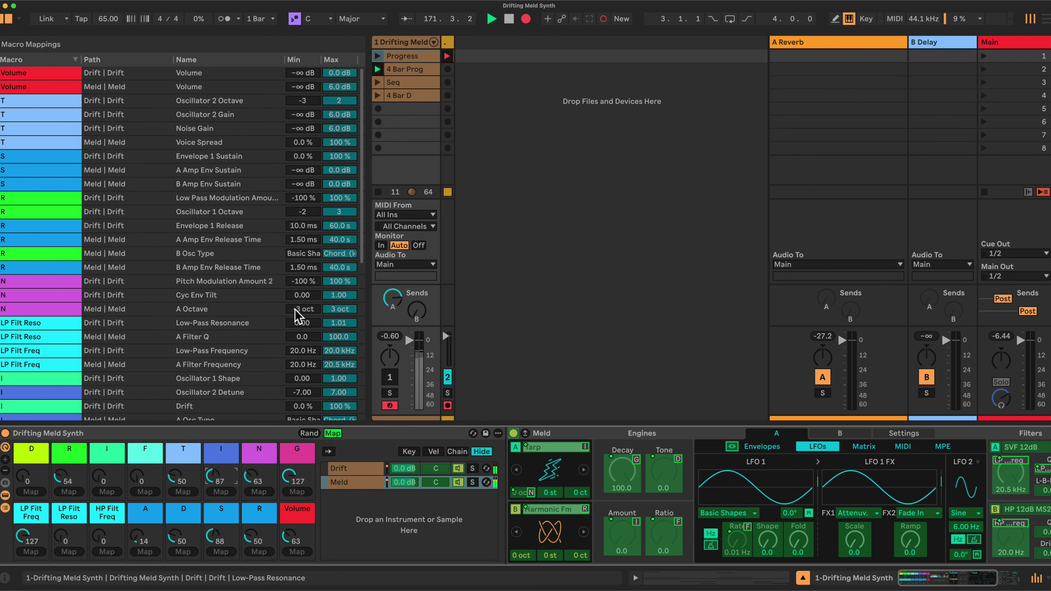
scroll(298, 317, "down", 18)
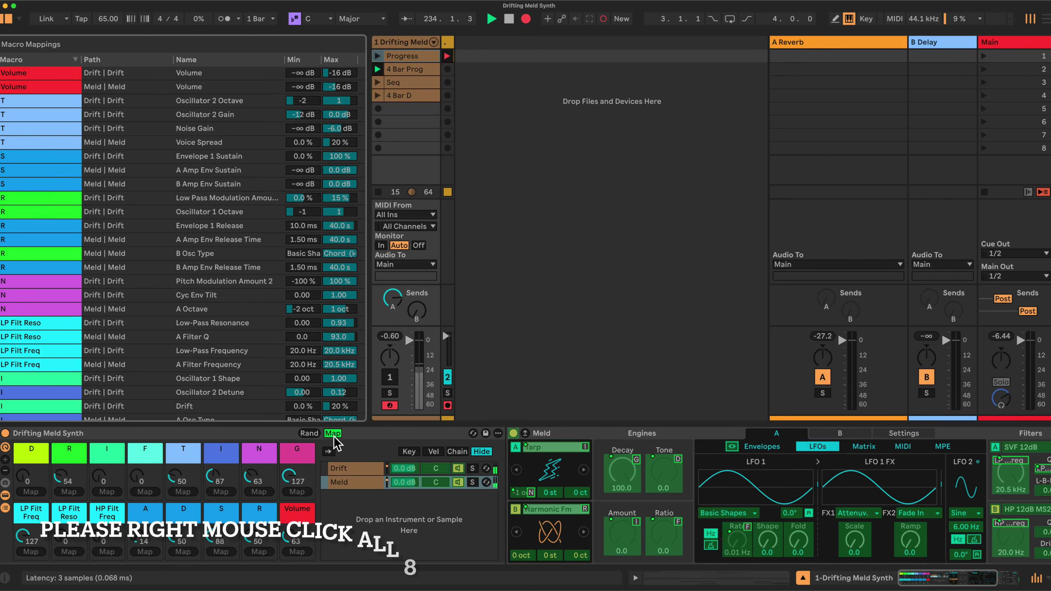
Leave macro mapping and recall the rack's Just Calm macro variation
left_click(334, 434)
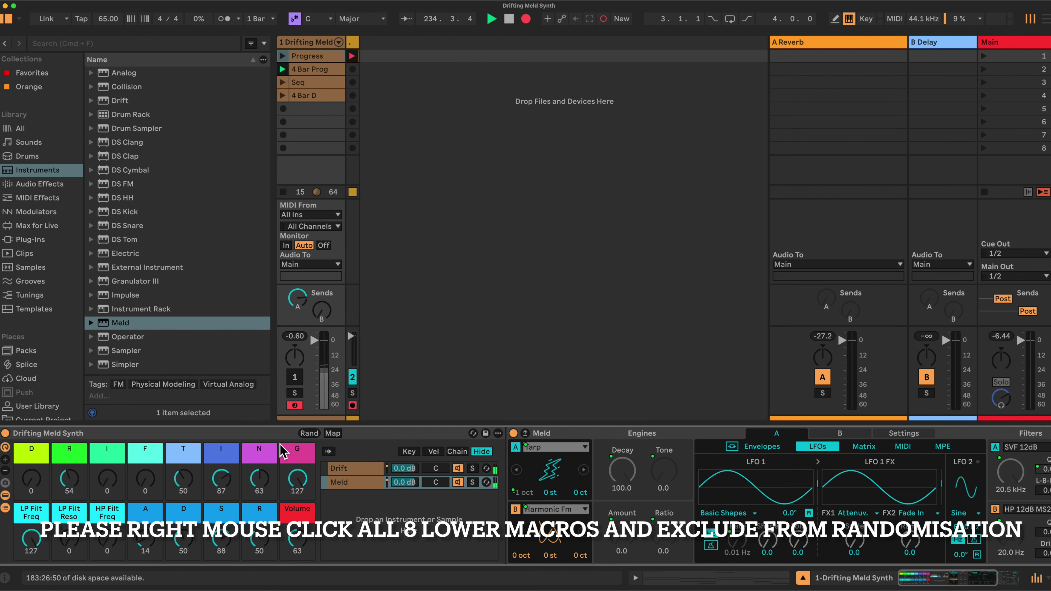
left_click(6, 483)
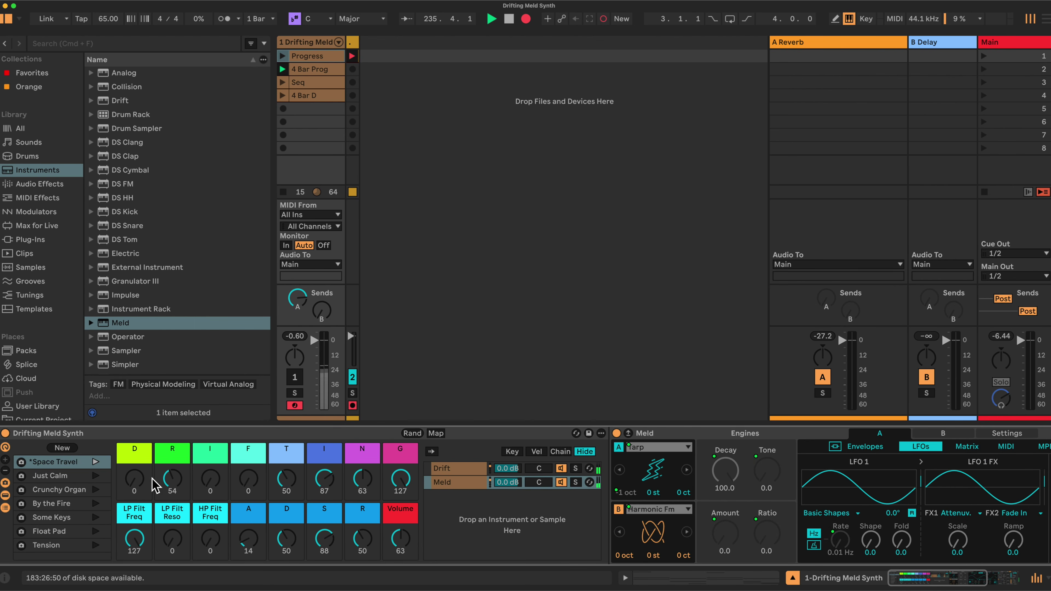
left_click(51, 477)
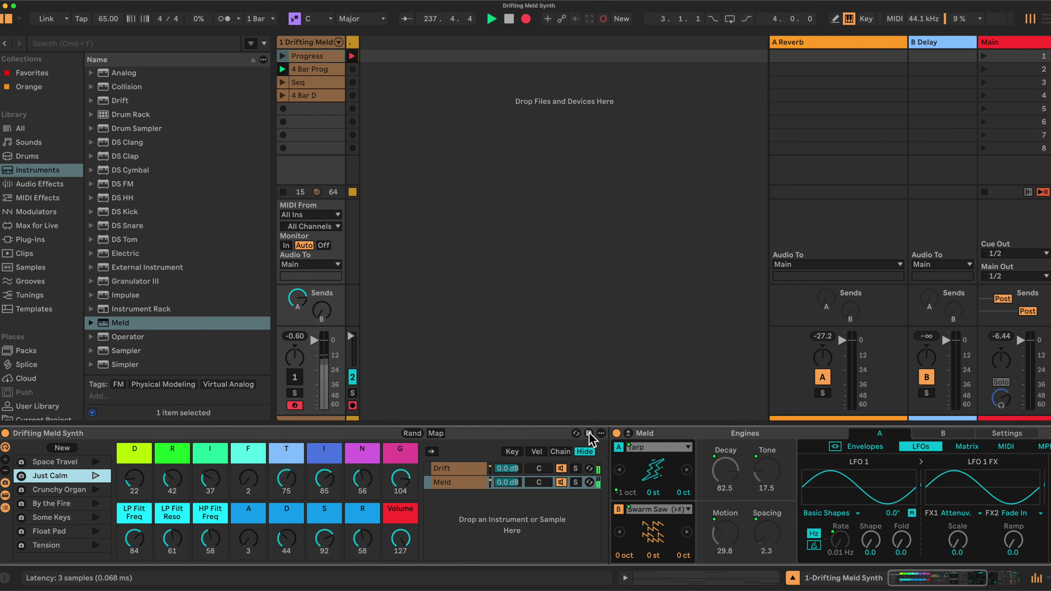
Locate the User Library's Instrument Rack folder within the Instruments presets, and return to the Instruments library category
left_click(33, 406)
scroll(161, 224, "up", 15)
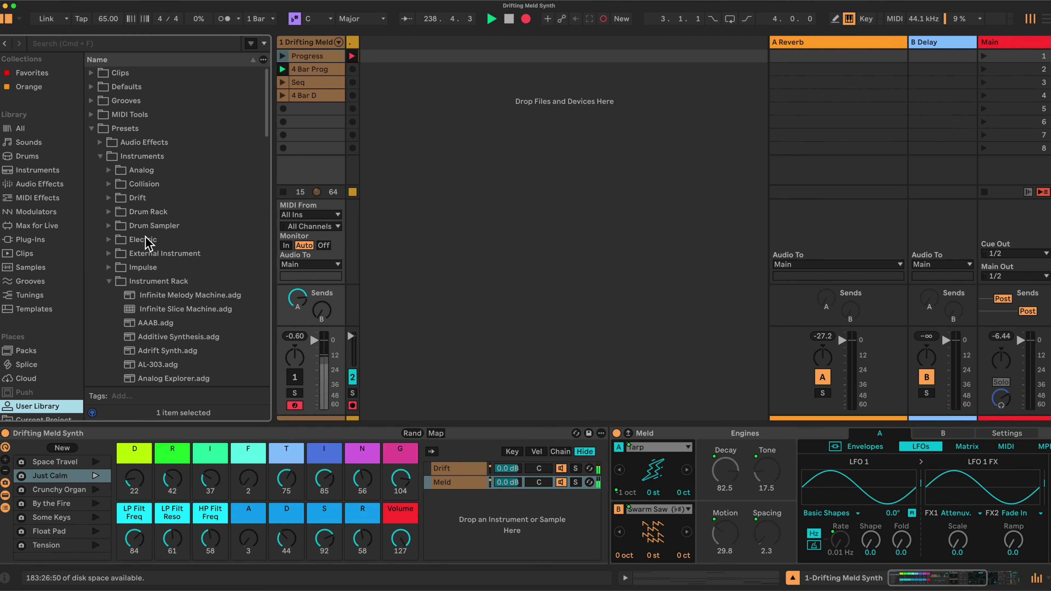
left_click(109, 281)
left_click(92, 129)
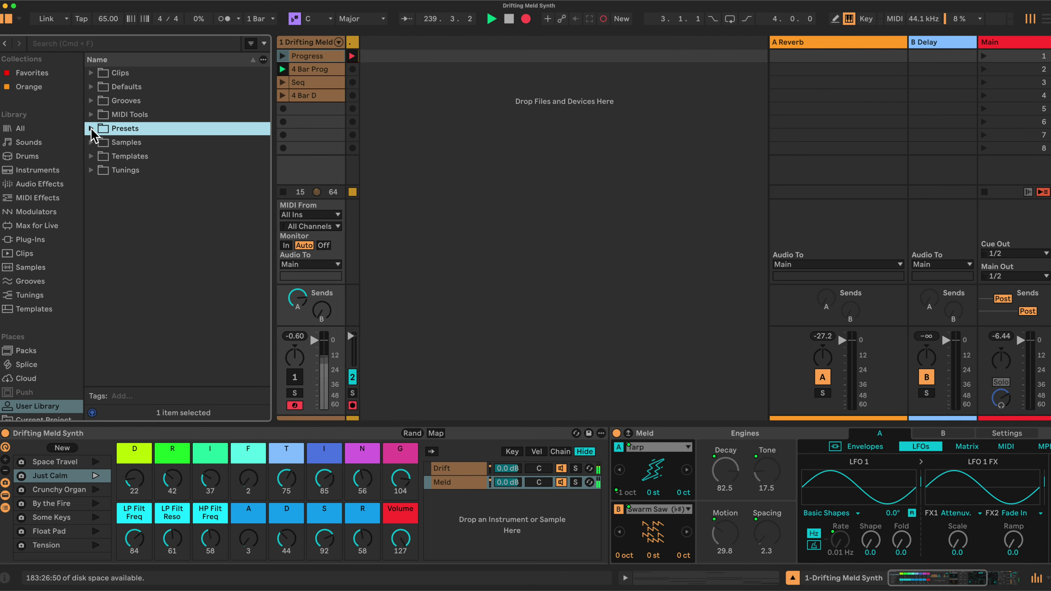
left_click(92, 128)
left_click(100, 156)
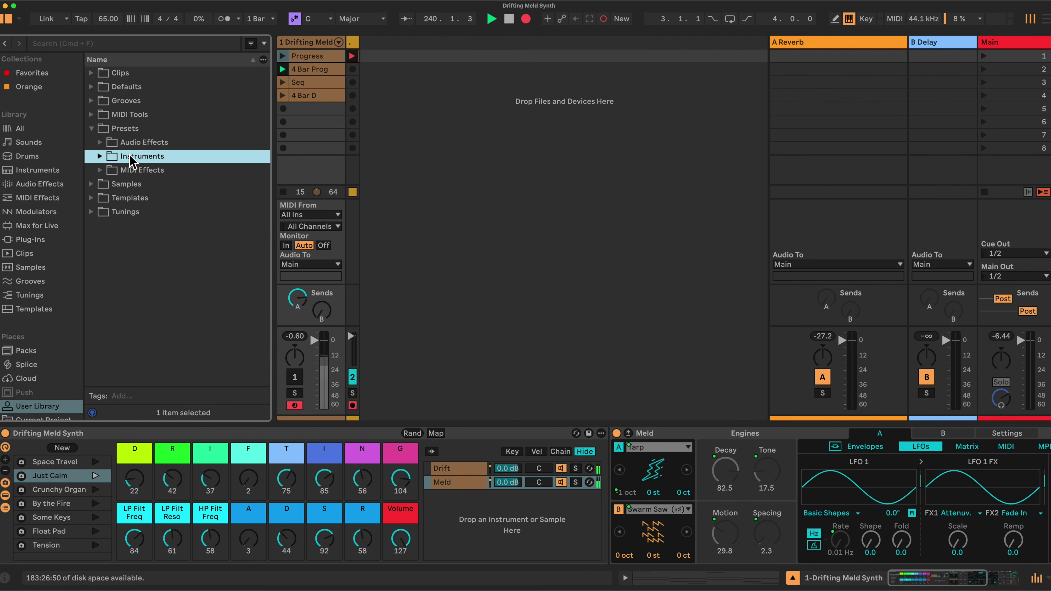
left_click(100, 156)
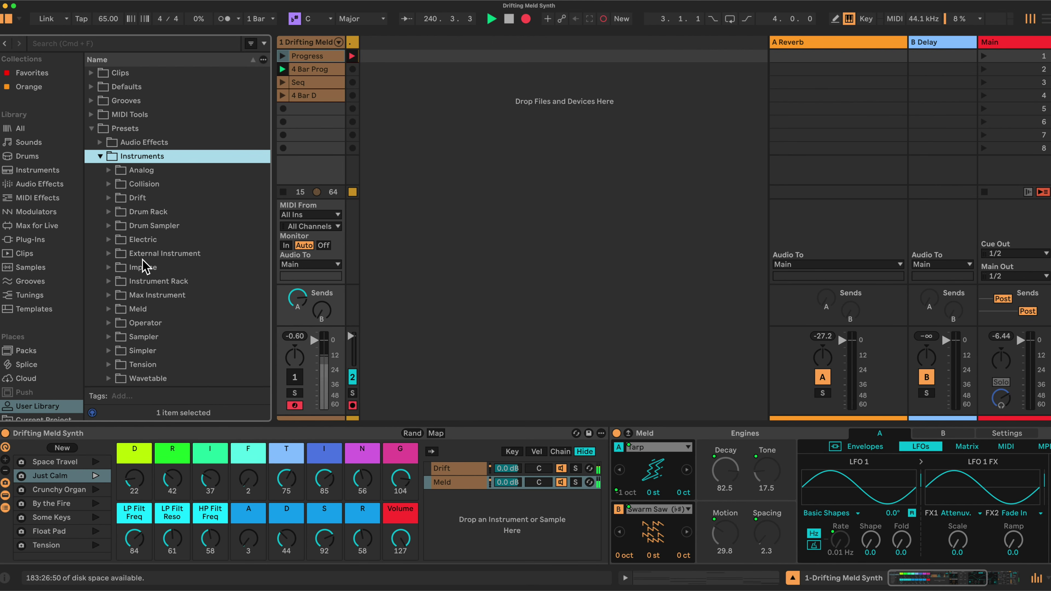
left_click(151, 282)
left_click(121, 133)
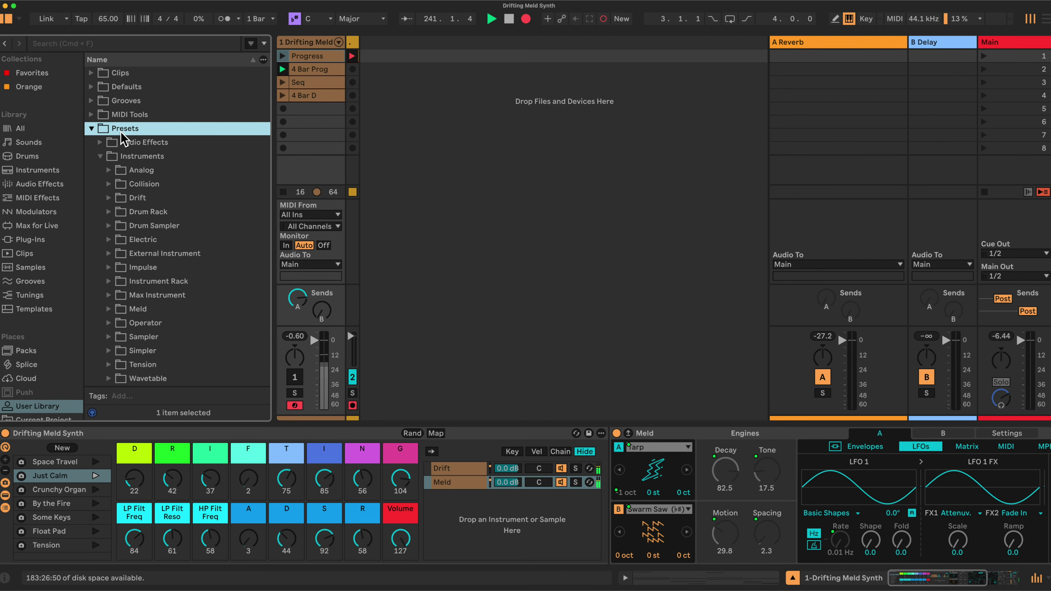
left_click(144, 156)
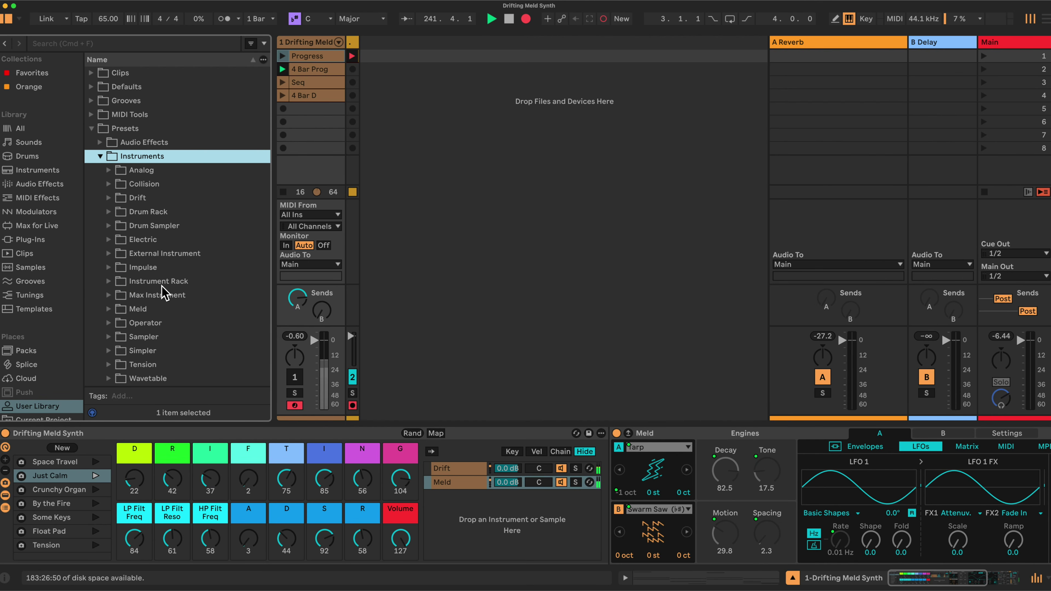
left_click(155, 281)
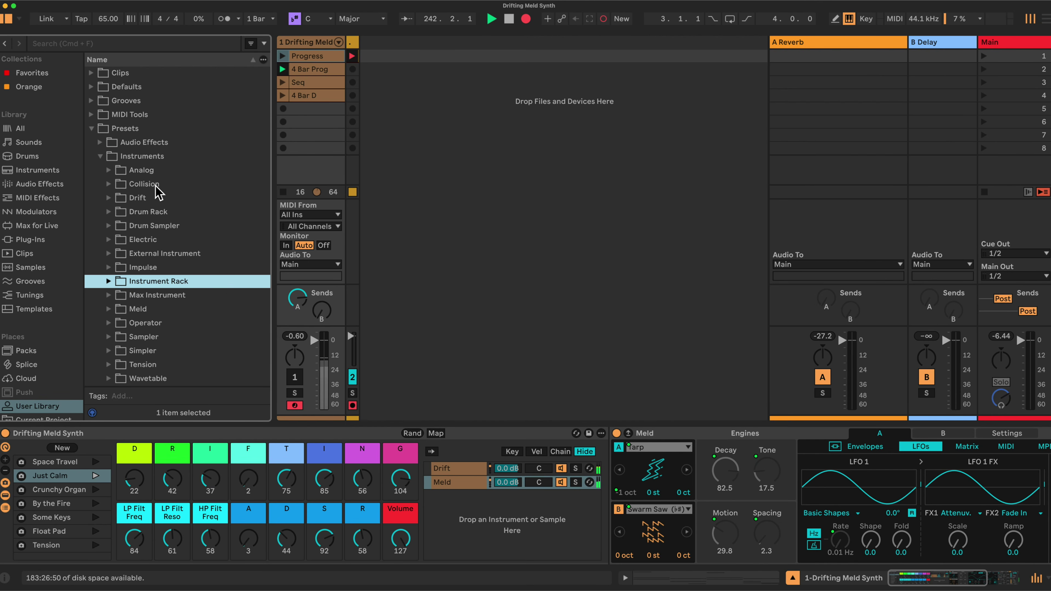
left_click(33, 170)
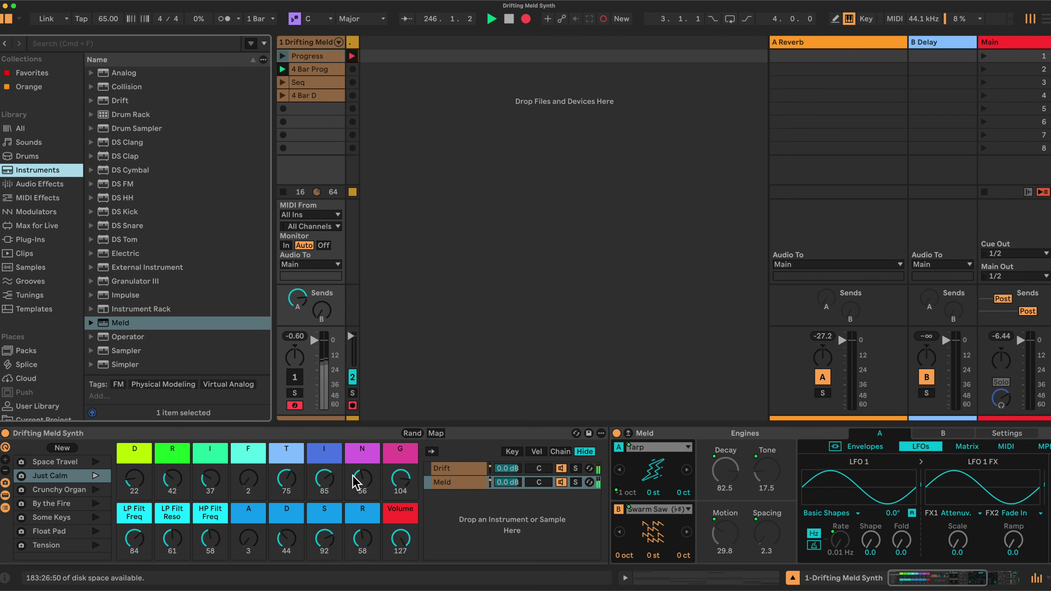
Activate the Drifting Meld track and set the macros yellow D 47, green R 26, green I 60, F 64, T 32 and blue I 54
left_click(72, 476)
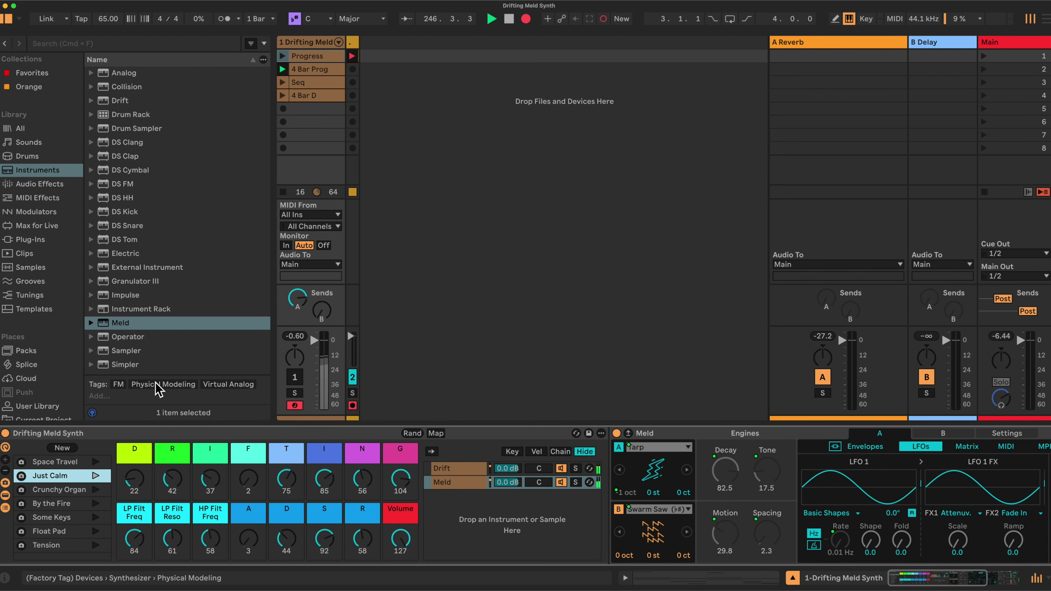
left_click(300, 376)
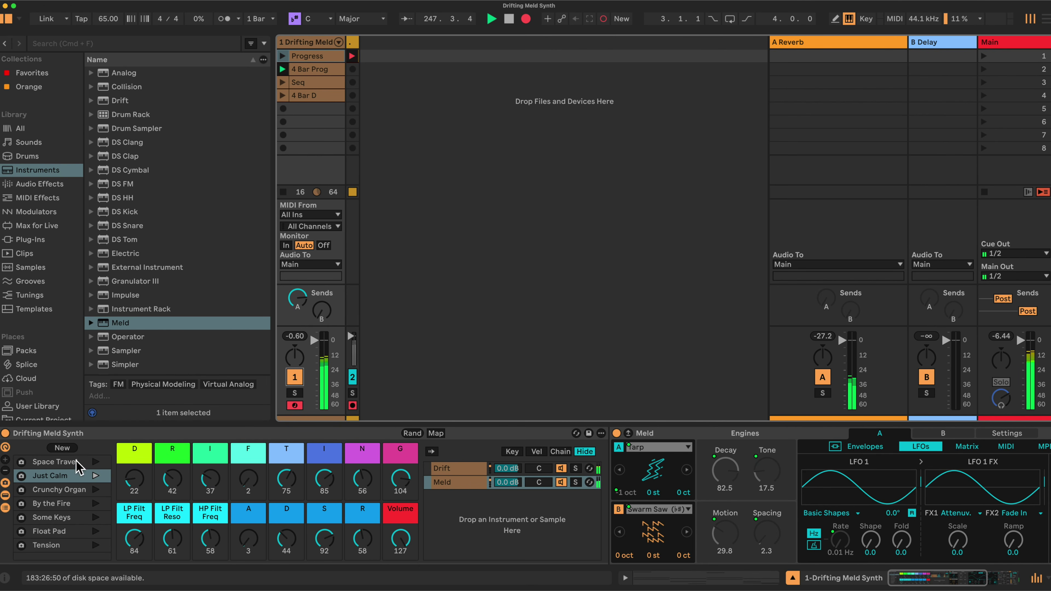
left_click_drag(134, 479, 178, 493)
left_click(209, 479)
mouse_move(248, 480)
left_mouse_down()
mouse_move(247, 460)
mouse_move(248, 482)
left_mouse_up()
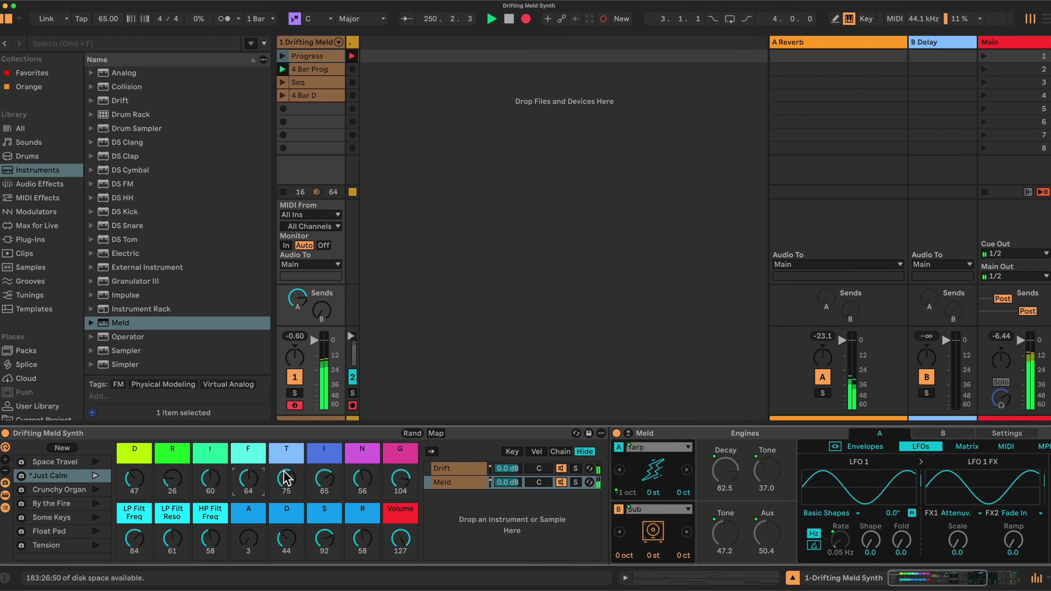
left_click_drag(325, 478, 325, 495)
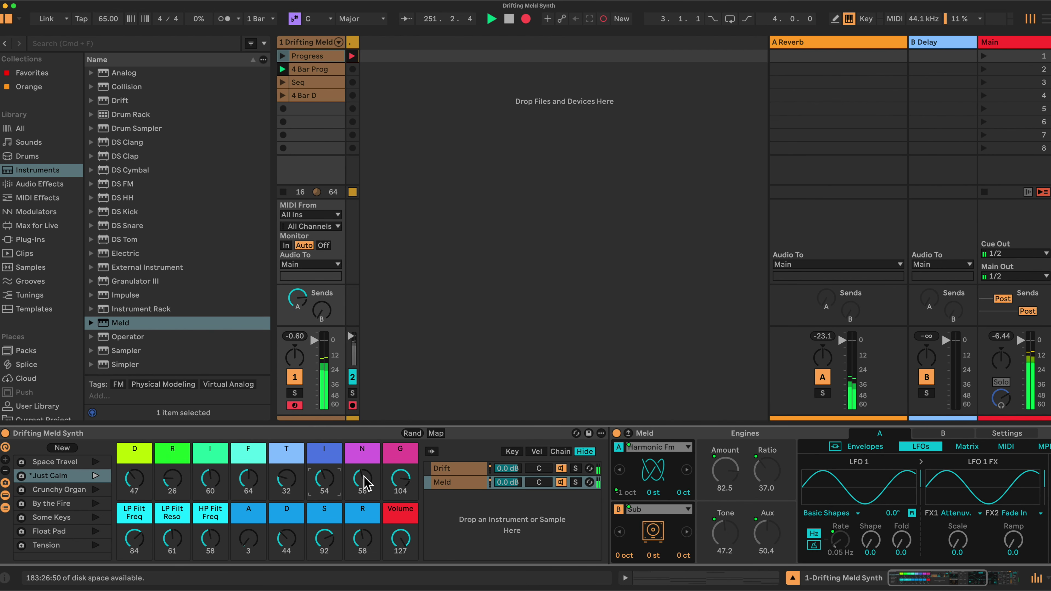
Set the macros LP Filt Freq 66, LP Filt Reso 37, HP Filt Freq 43, D 36, green R 40, N 59 and G 39
left_click_drag(143, 546, 143, 530)
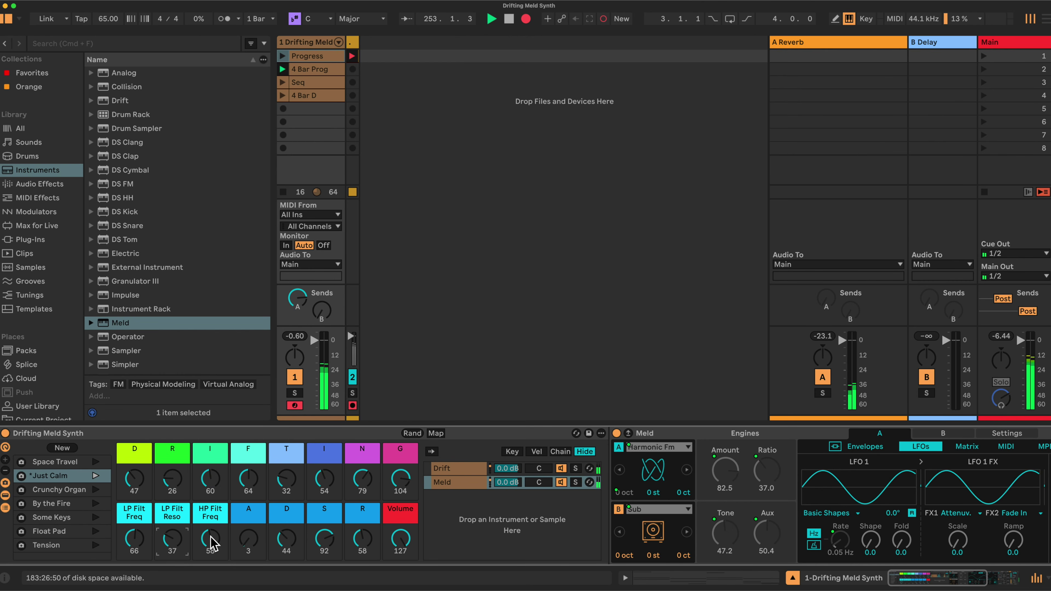
left_click(404, 538)
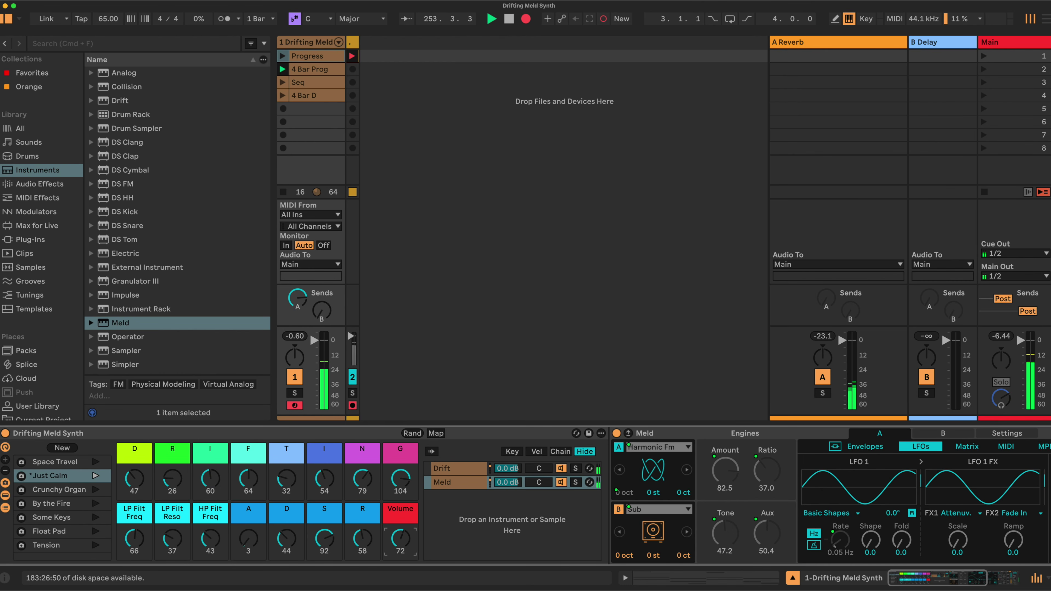
left_click_drag(400, 479, 362, 484)
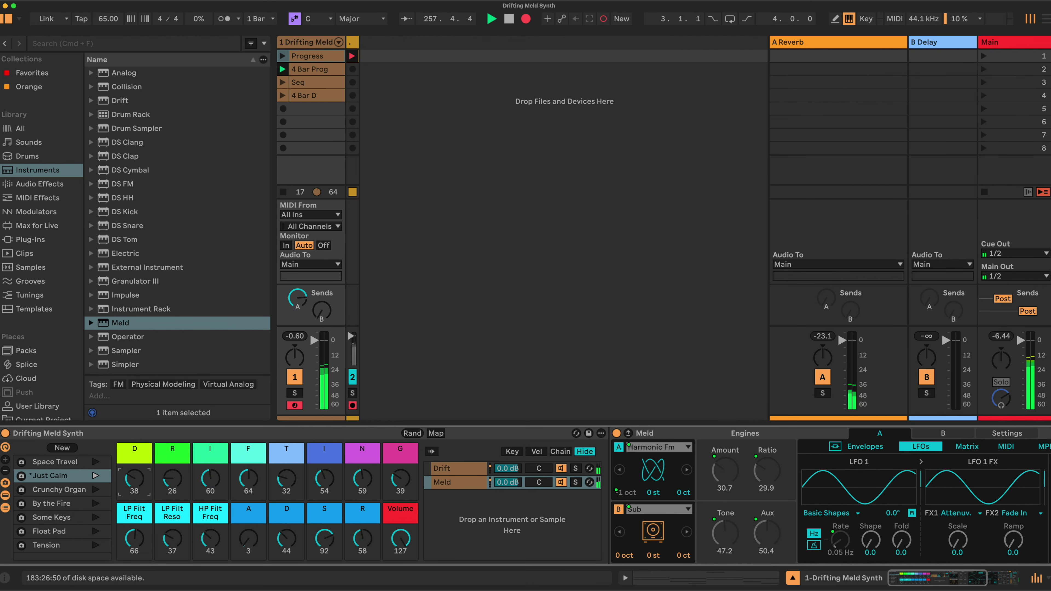
mouse_move(172, 479)
left_mouse_down()
mouse_move(172, 463)
mouse_move(185, 492)
left_mouse_up()
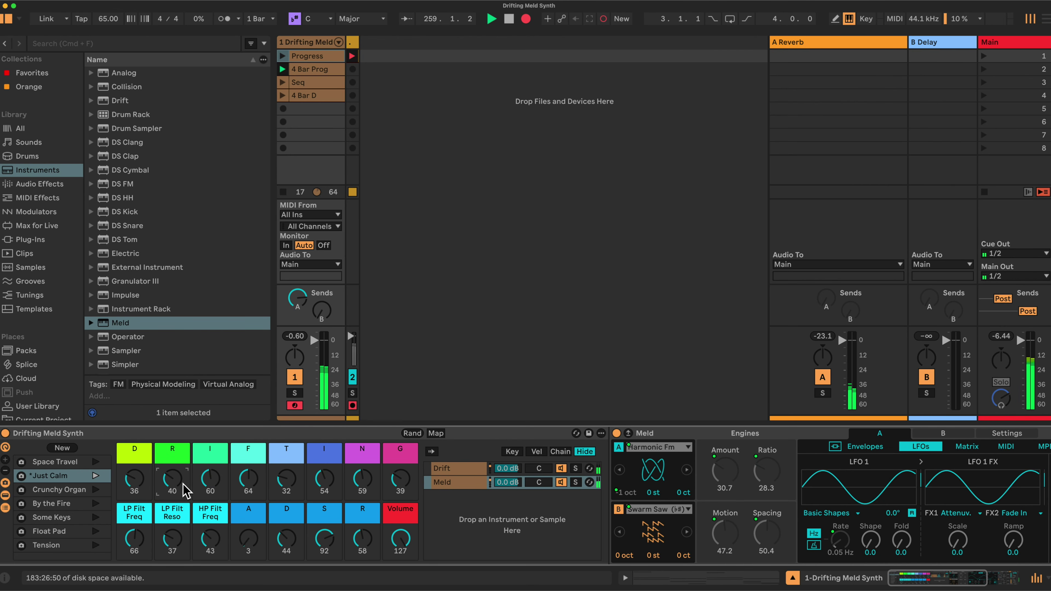
Set the macros F to 54, T to 18, blue I to 67, LP Filt Freq to 82 and HP Filt Freq to 12
left_click_drag(136, 541, 324, 474)
left_click_drag(134, 539, 134, 553)
left_click_drag(213, 542, 213, 554)
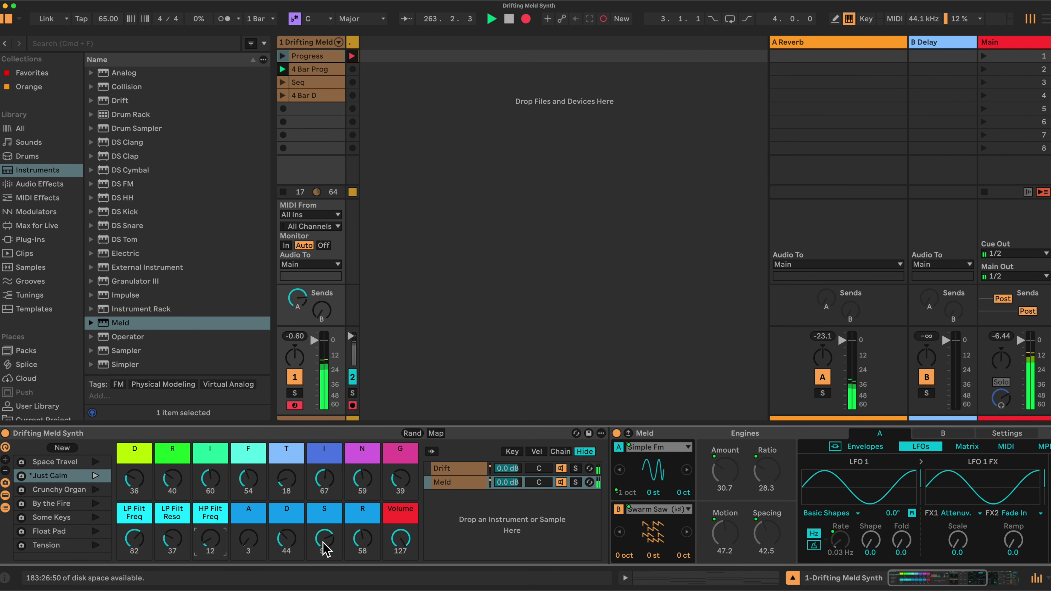
Set the blue R macro to 84, N to 16, yellow D to 57 and LP Filt Freq to 89
left_click_drag(362, 538, 362, 526)
left_click(362, 478)
left_click_drag(362, 478, 362, 496)
left_click_drag(134, 479, 134, 473)
left_click_drag(133, 535, 133, 529)
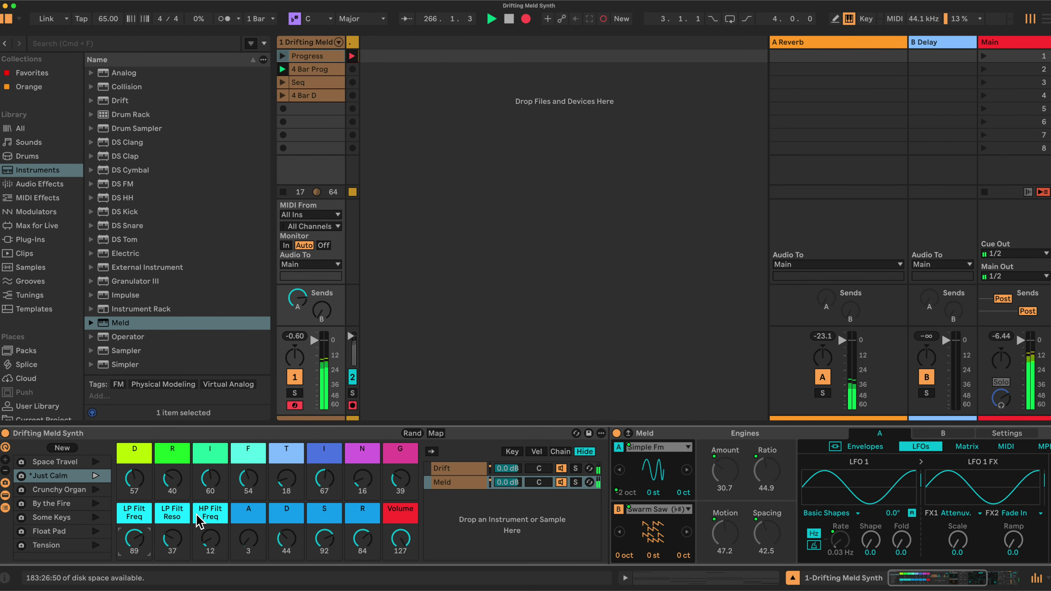